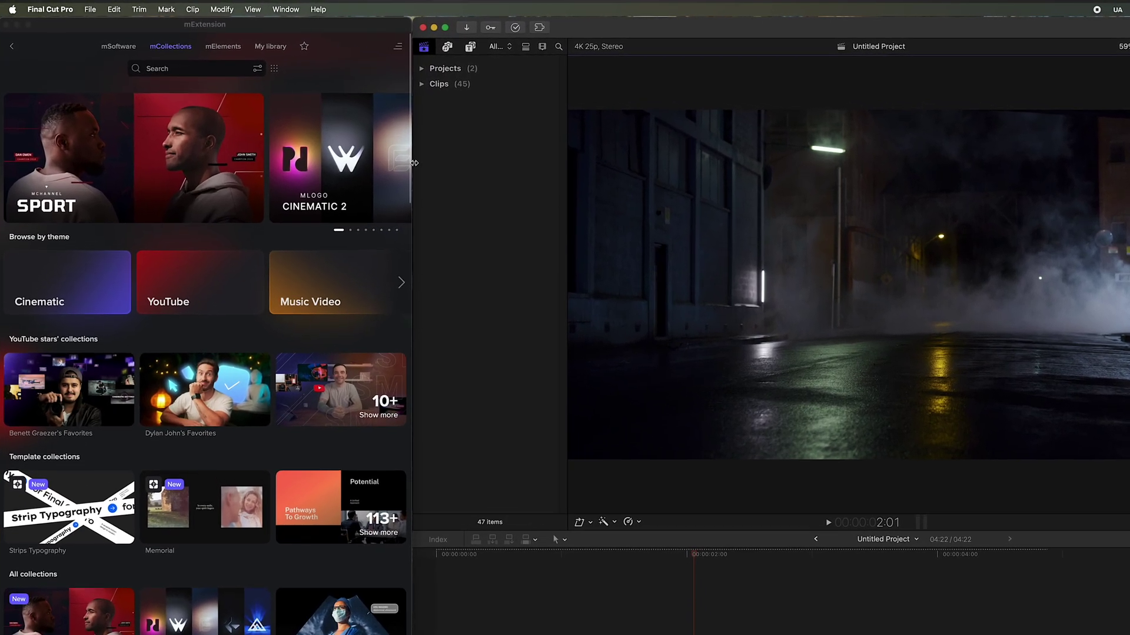
Apply the mTracker 3D effect to the Footage clip and track the shot
left_click(135, 49)
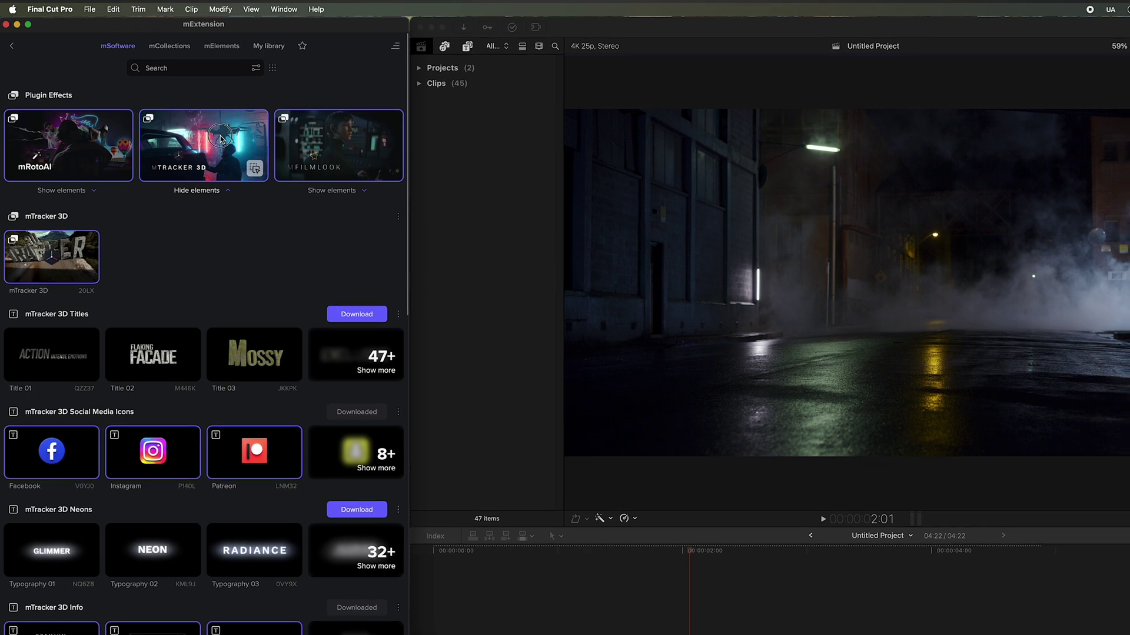
left_click_drag(206, 147, 514, 535)
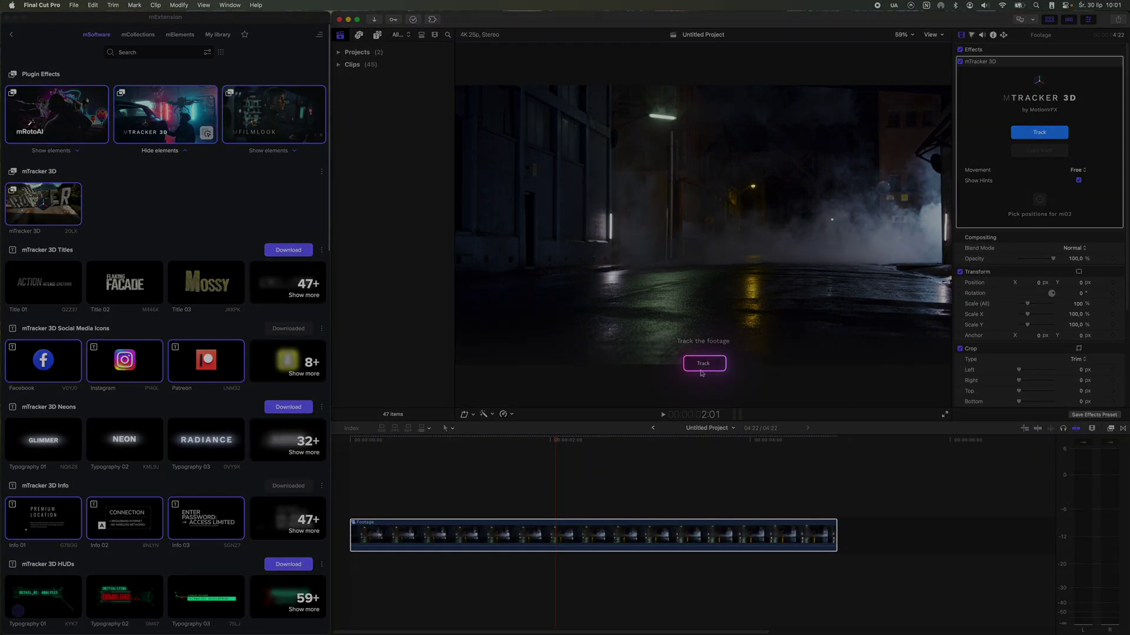
left_click(702, 369)
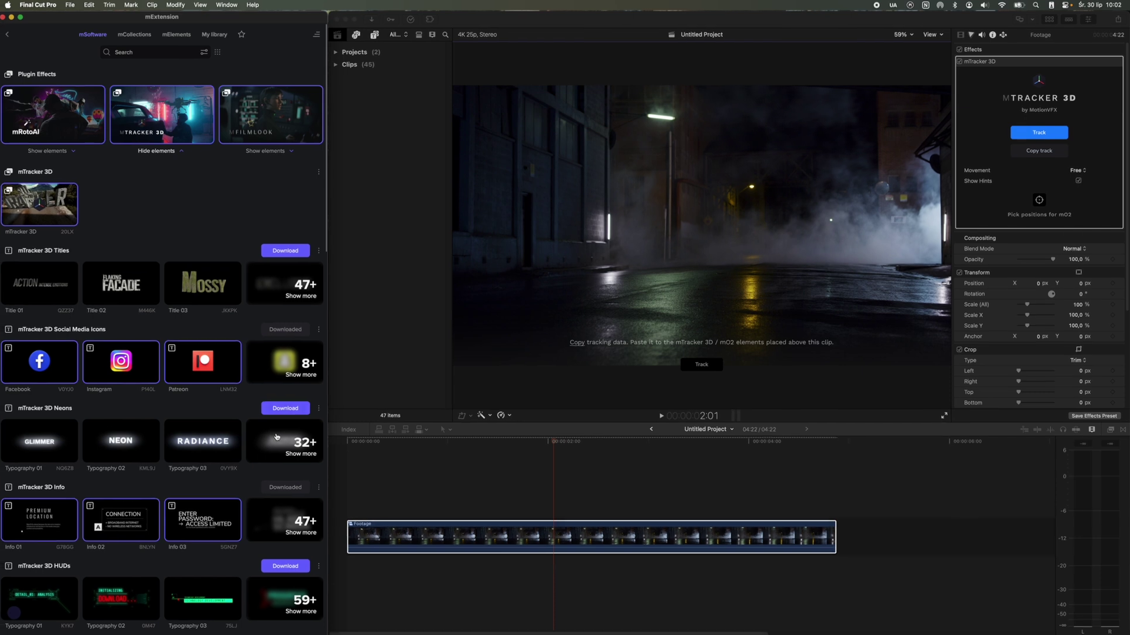
Add the Drop Zone 01 title from the mTracker 3D Neons above the start of the Footage clip
left_click(276, 437)
scroll(253, 459, "down", 5)
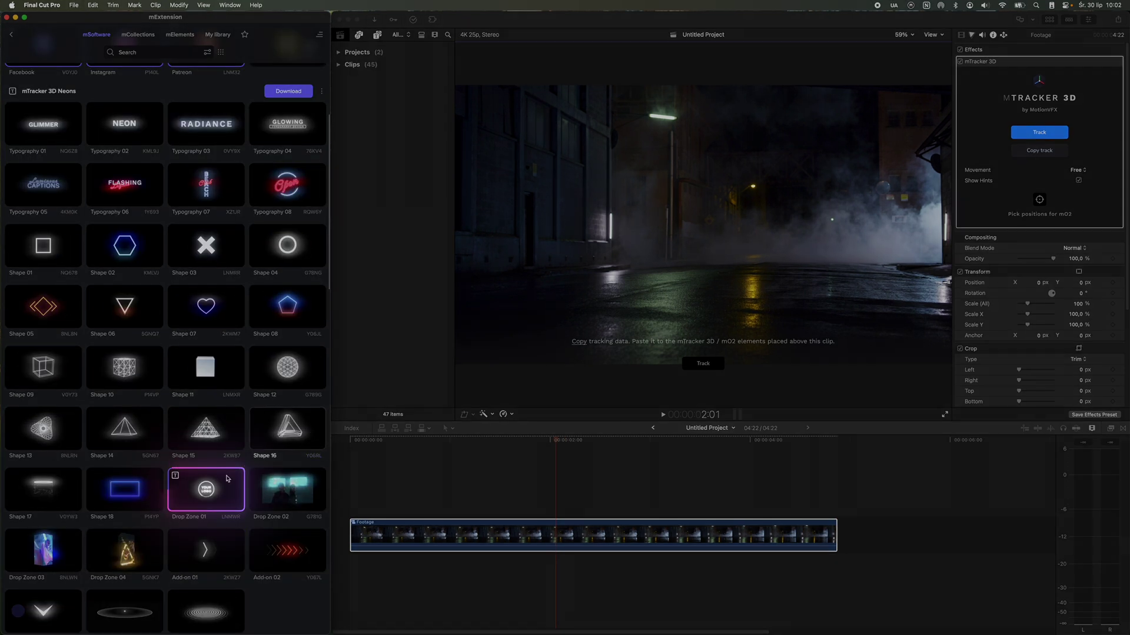
left_click_drag(299, 487, 361, 488)
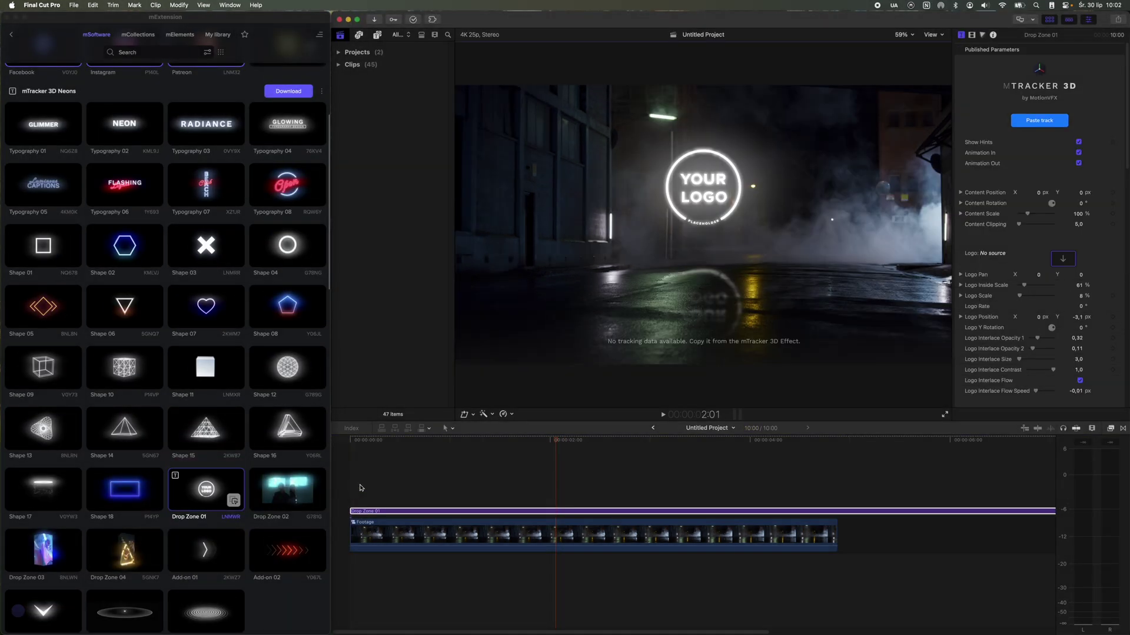
Split the Drop Zone 01 title at the end of the footage and delete the excess part with the gap below
left_click(839, 510)
left_click_drag(868, 482, 910, 557)
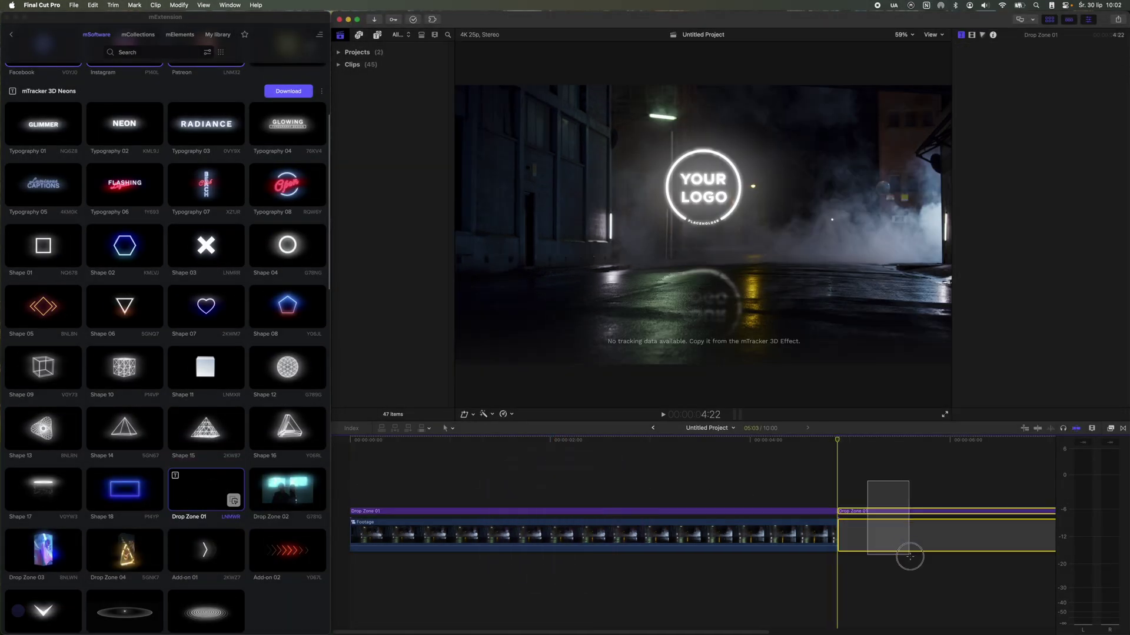
key("Delete")
Paste the tracking data into the Drop Zone 01 title, anchor it on the wet street, and scrub through the tracked result
left_click(781, 508)
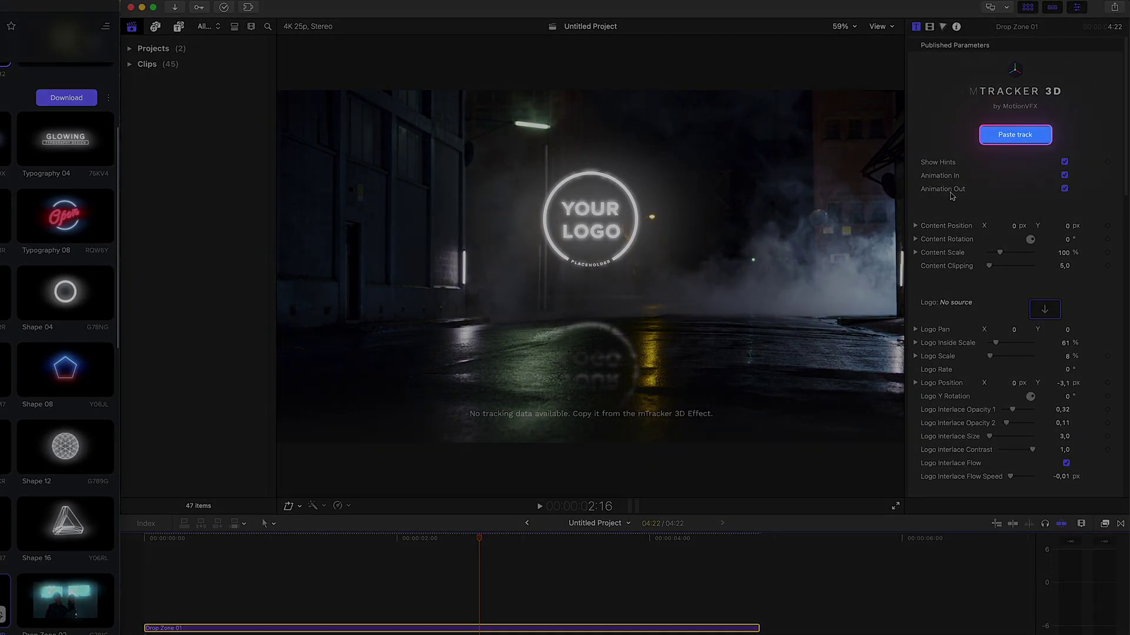
left_click(1004, 137)
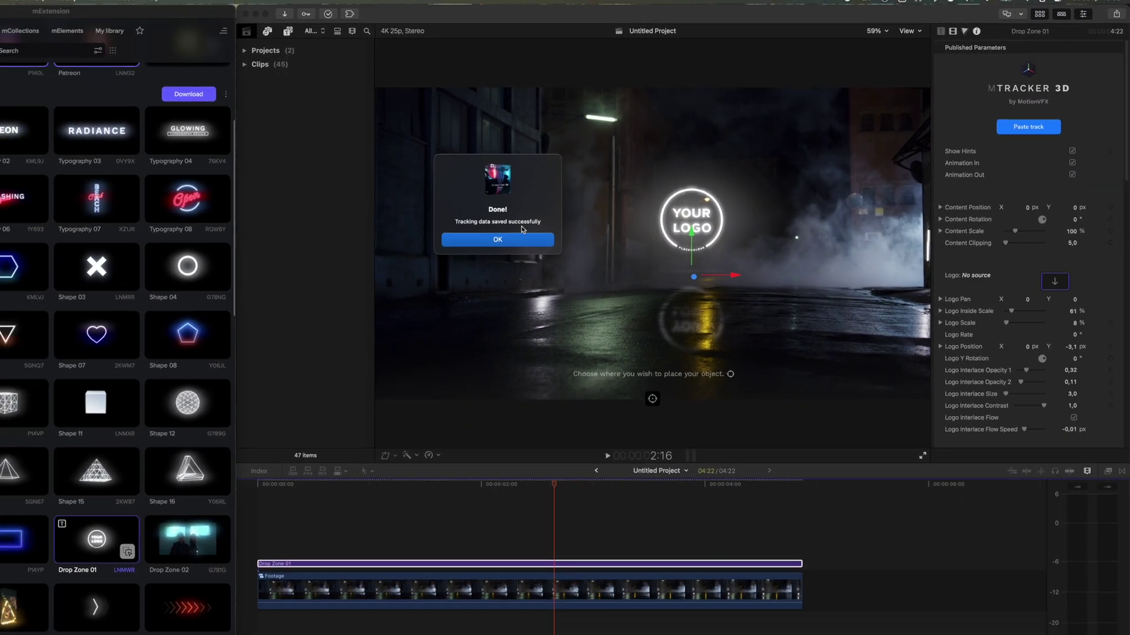
left_click(521, 237)
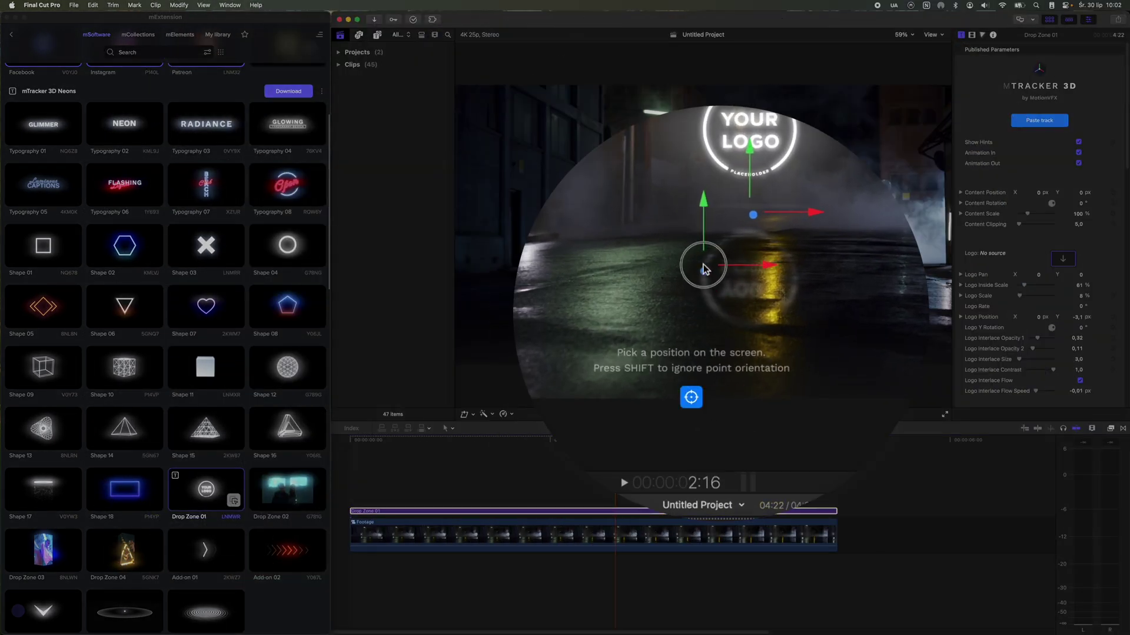
left_click(711, 286)
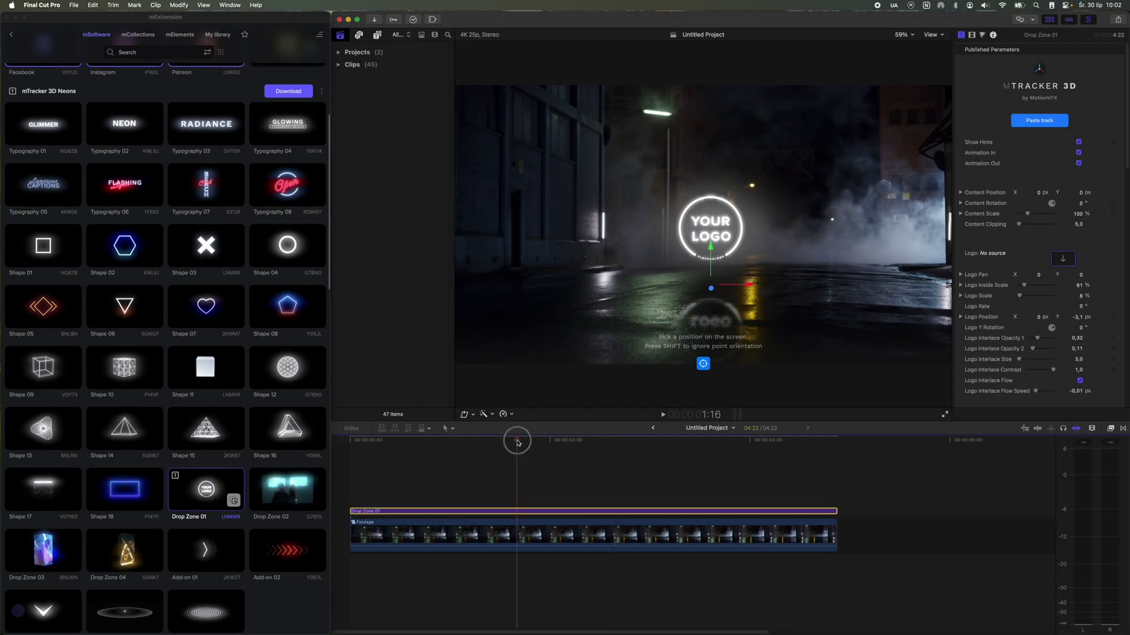
left_click_drag(518, 443, 572, 443)
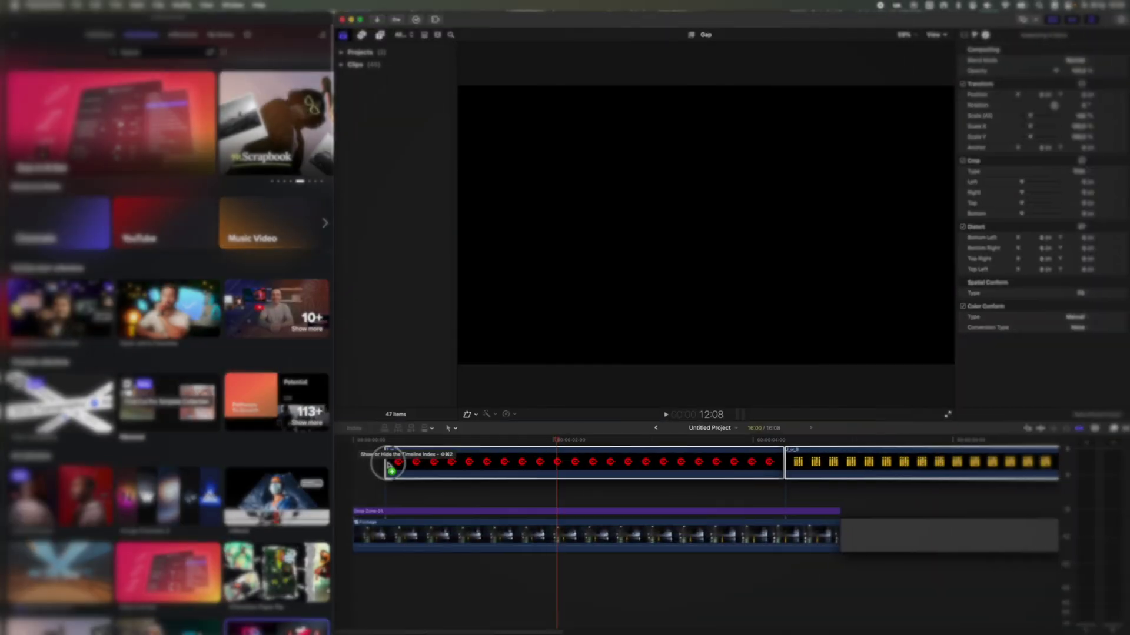
Move the four logo clips above the Drop Zone 01 title at the project start and trim the last one to the footage's end
left_click_drag(389, 471, 836, 525)
key("ctrl+d")
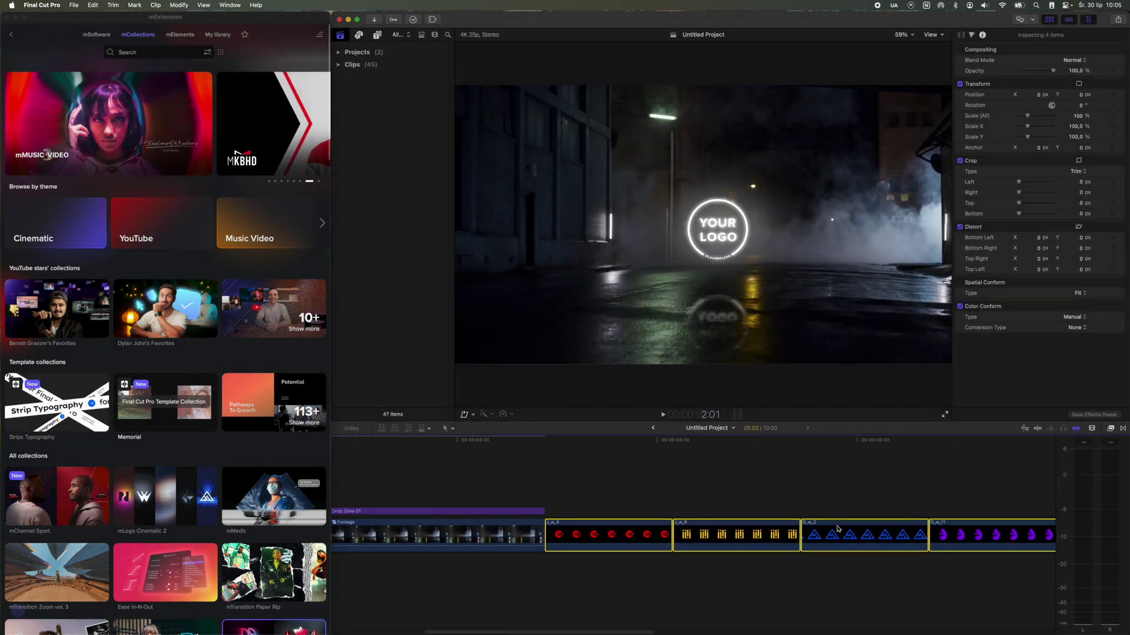
left_click_drag(627, 532, 366, 455)
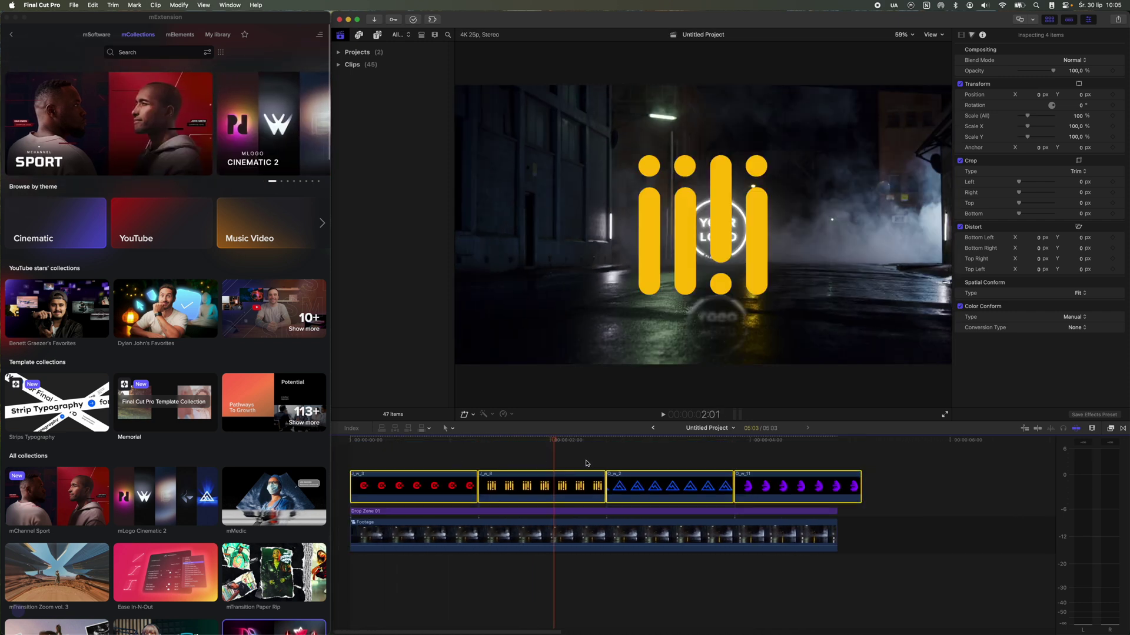
left_click_drag(860, 478, 837, 477)
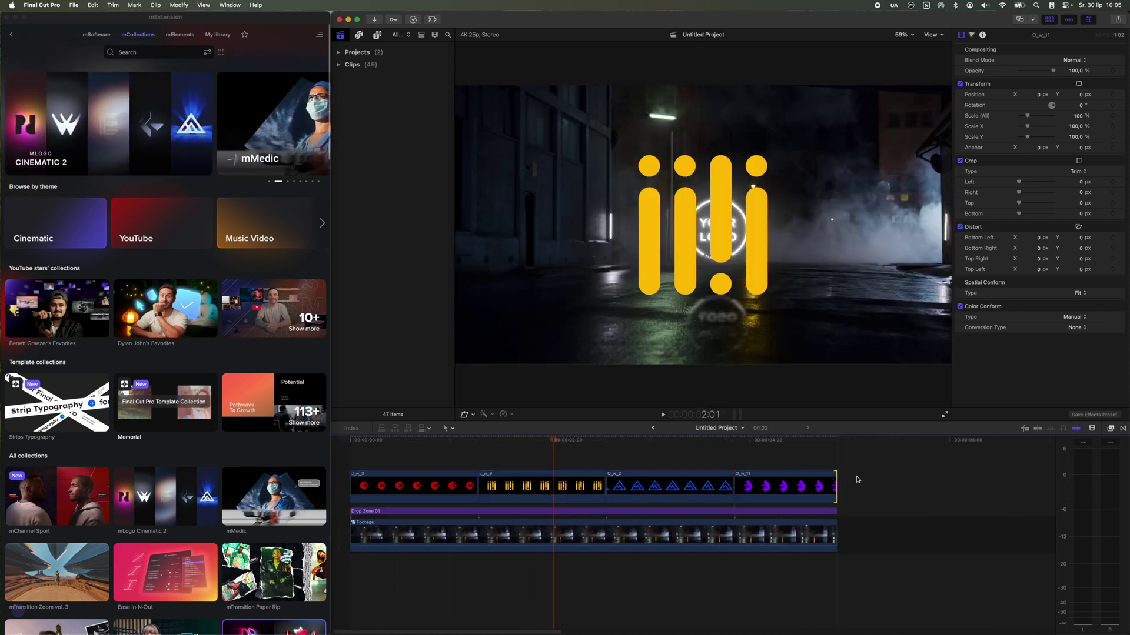
Combine the four logo clips into a compound clip named Logos in the 29-07-2025 event
left_click(785, 482)
right_click(436, 499)
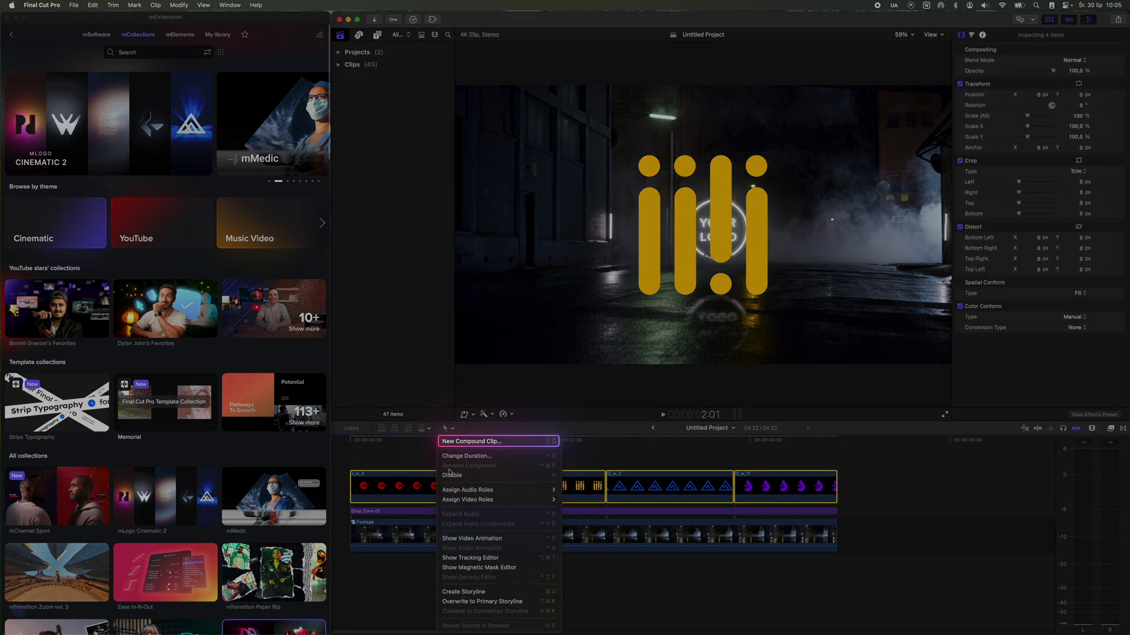
left_click(464, 441)
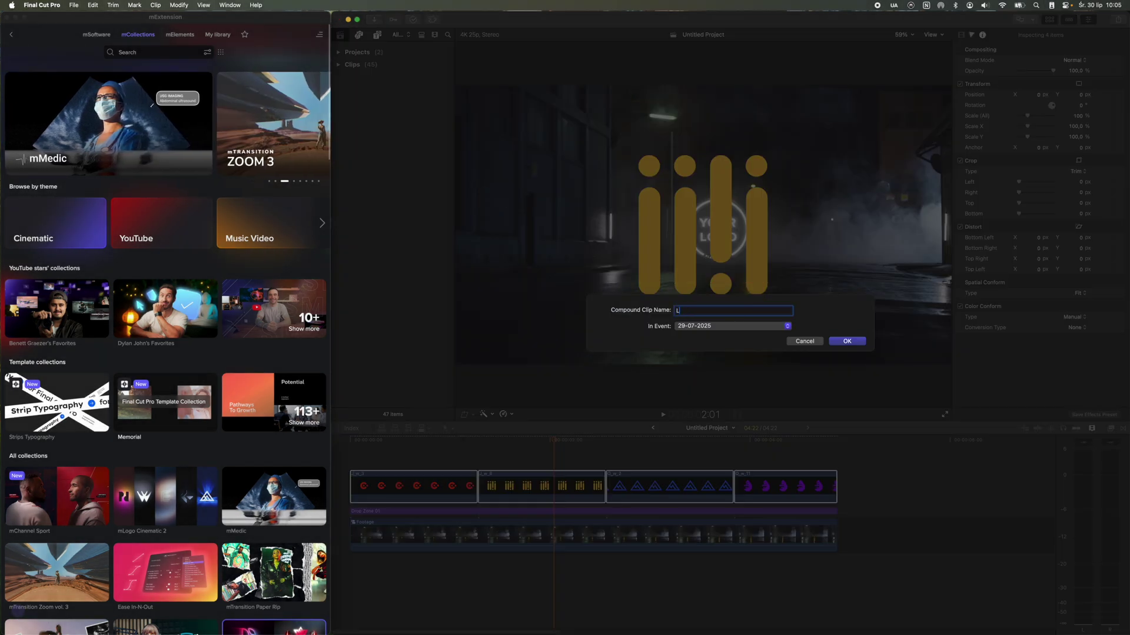
key("Return")
Use the Logos compound clip as the Logo source of Drop Zone 01, and disable the Logos clip in the timeline
left_click(480, 512)
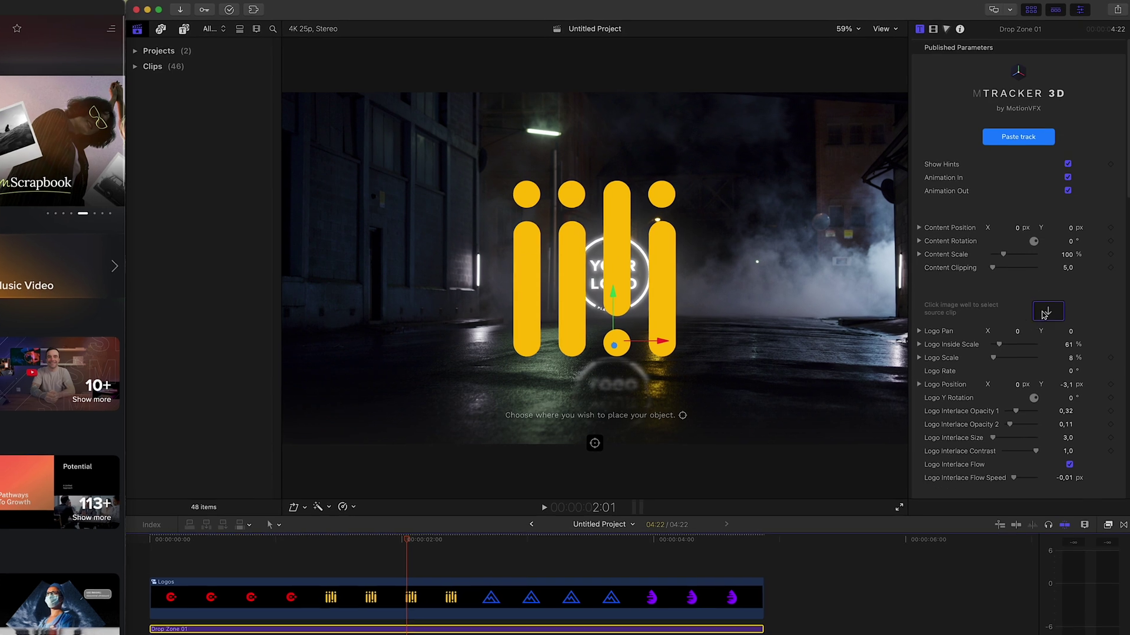
left_click(1044, 314)
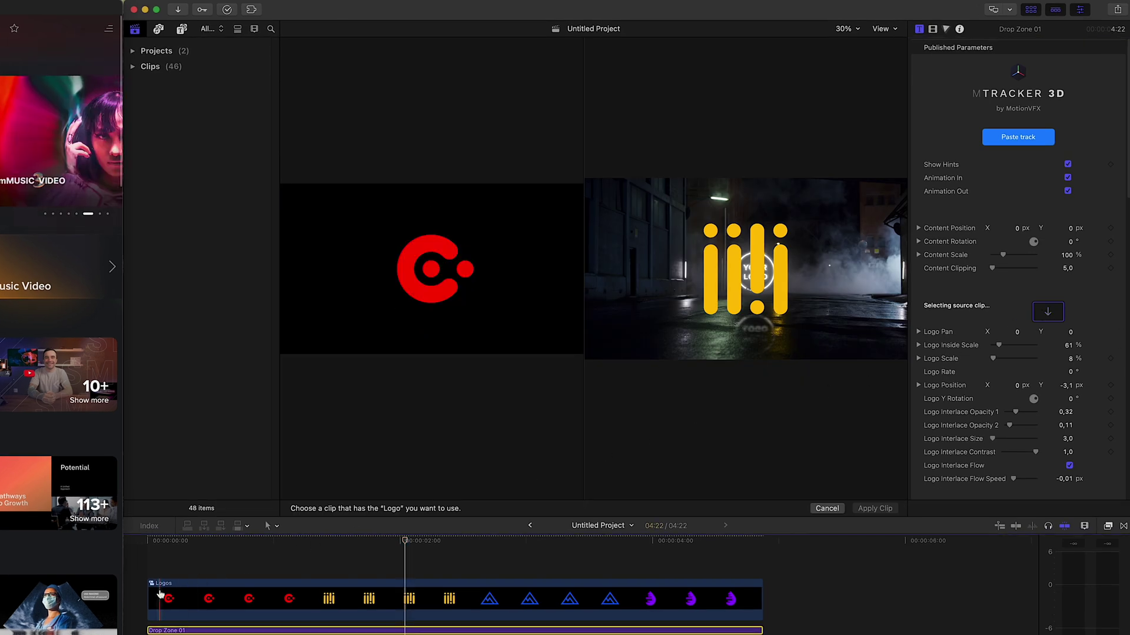
left_click(865, 508)
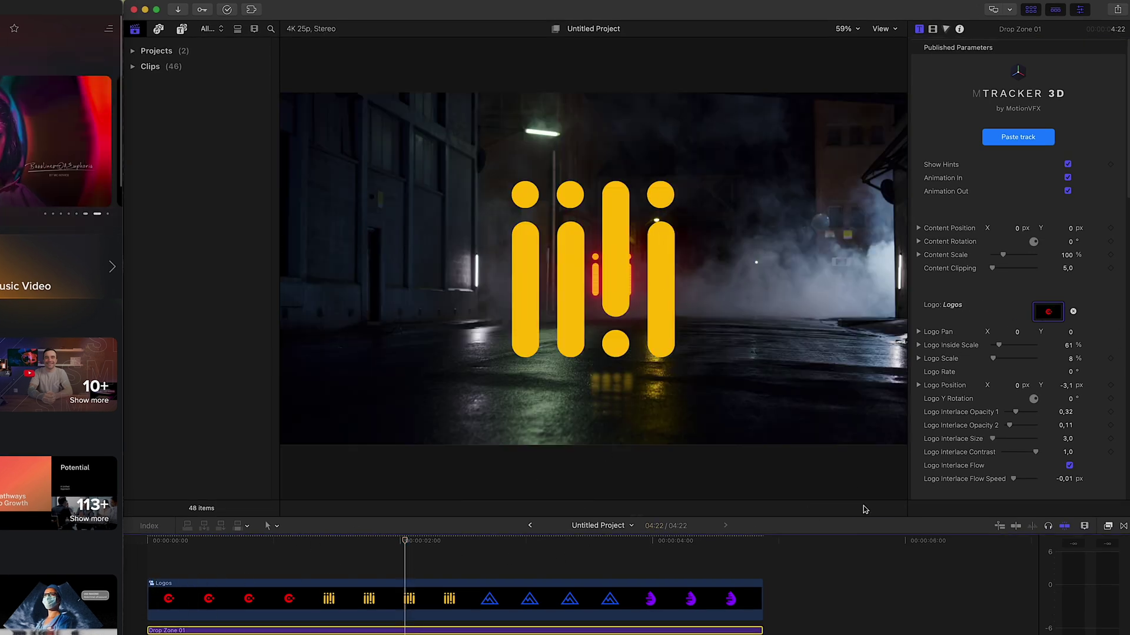
left_click(491, 603)
key("v")
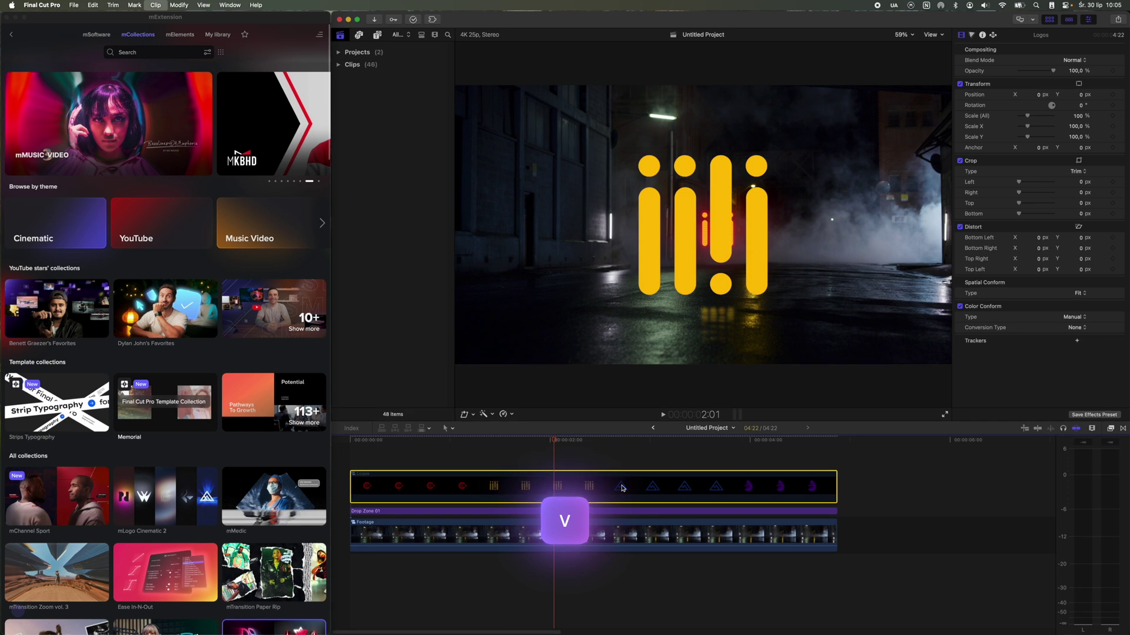
Open the Logos compound clip and nest its four clips in a new compound clip named Logo
double_click(622, 488)
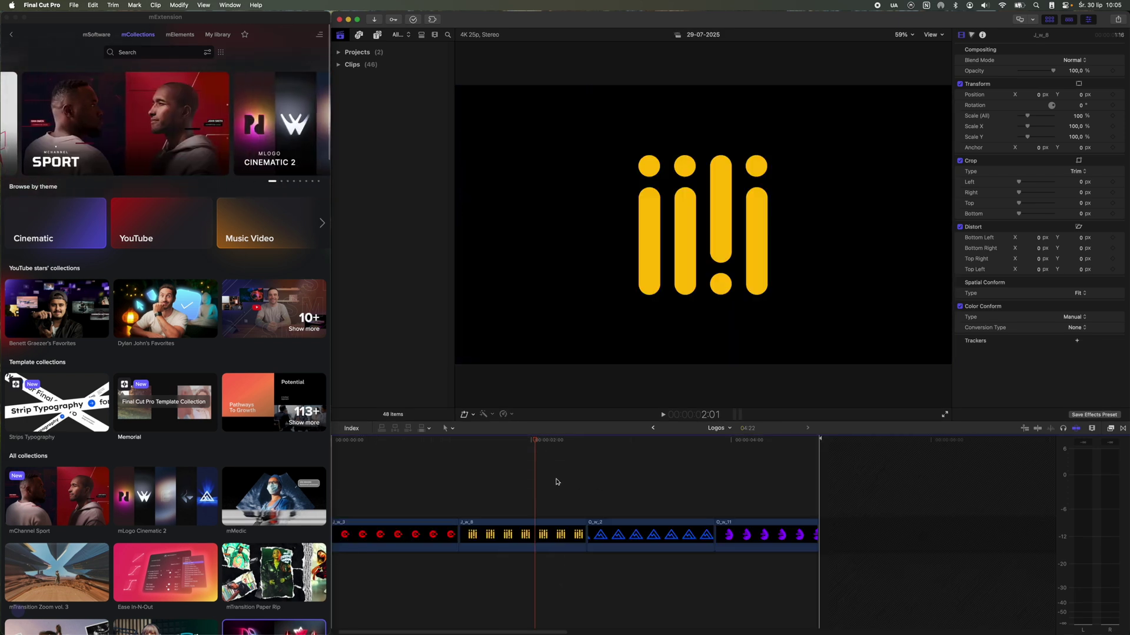
left_click_drag(521, 493, 736, 540)
right_click(742, 532)
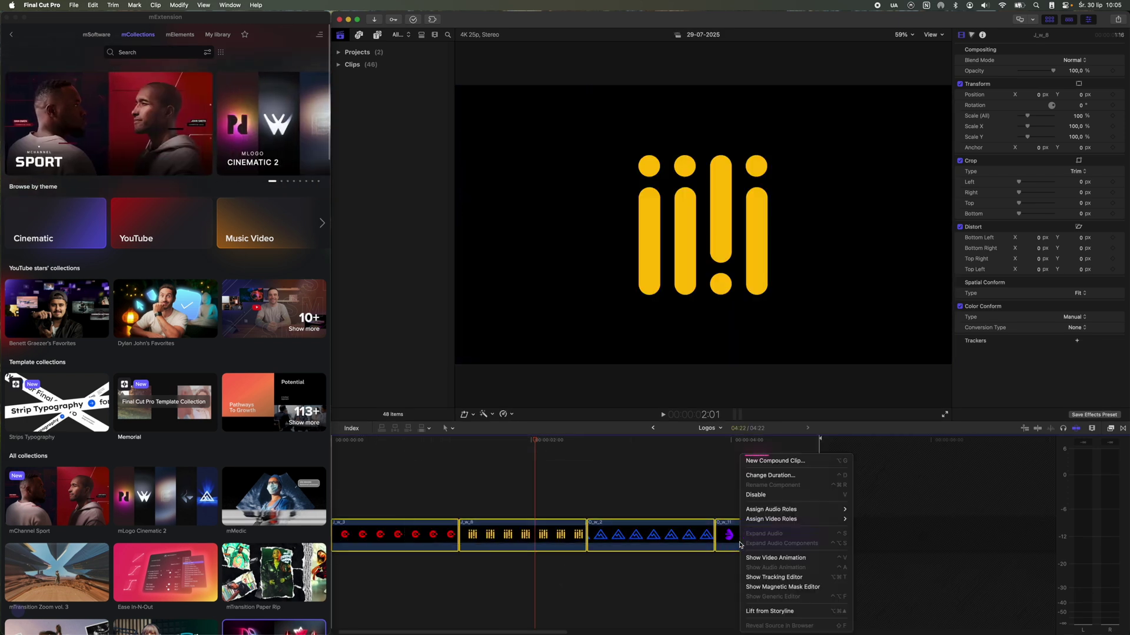
left_click(757, 461)
type("Logo")
key("Return")
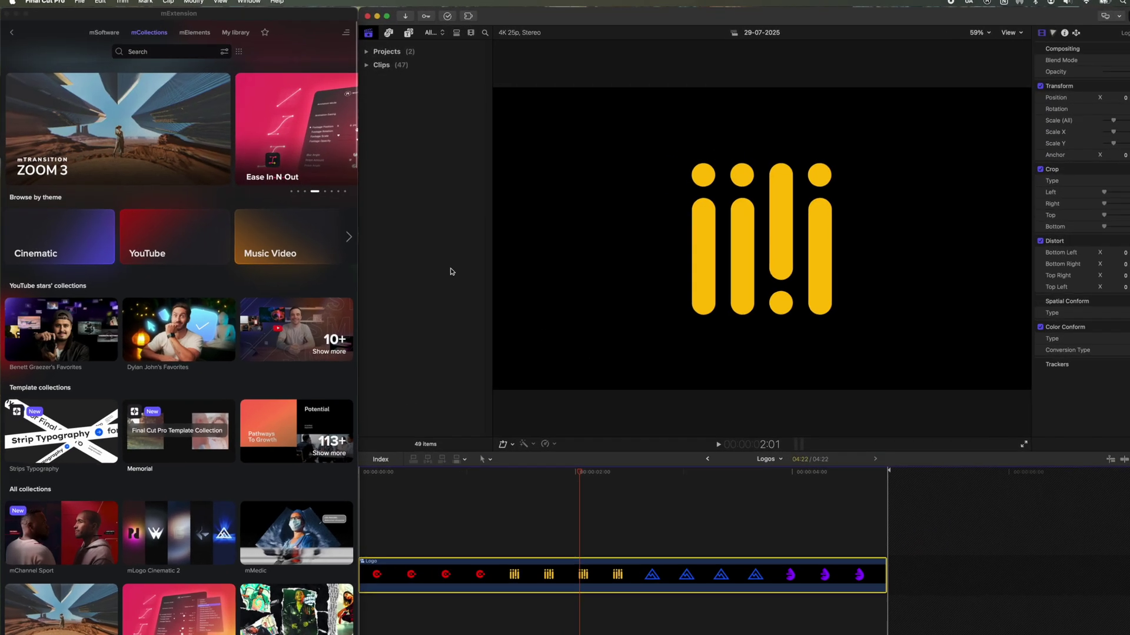
Search the mExtension library for Colorful Glow and apply that effect to the nested Logo clip
left_click(174, 53)
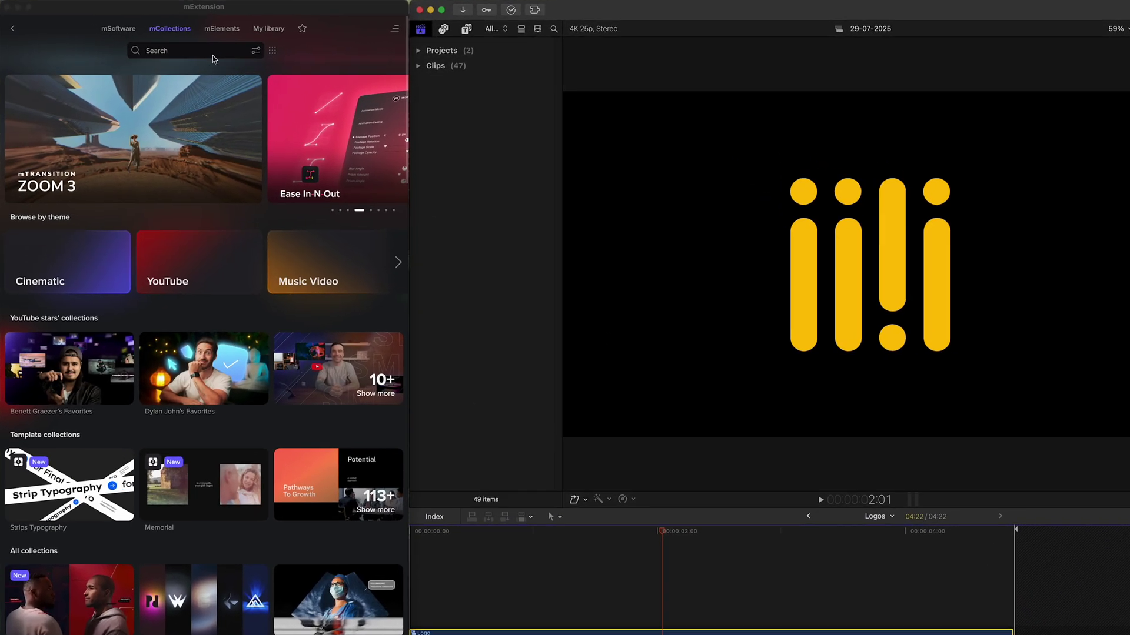
type("Colorful Glow")
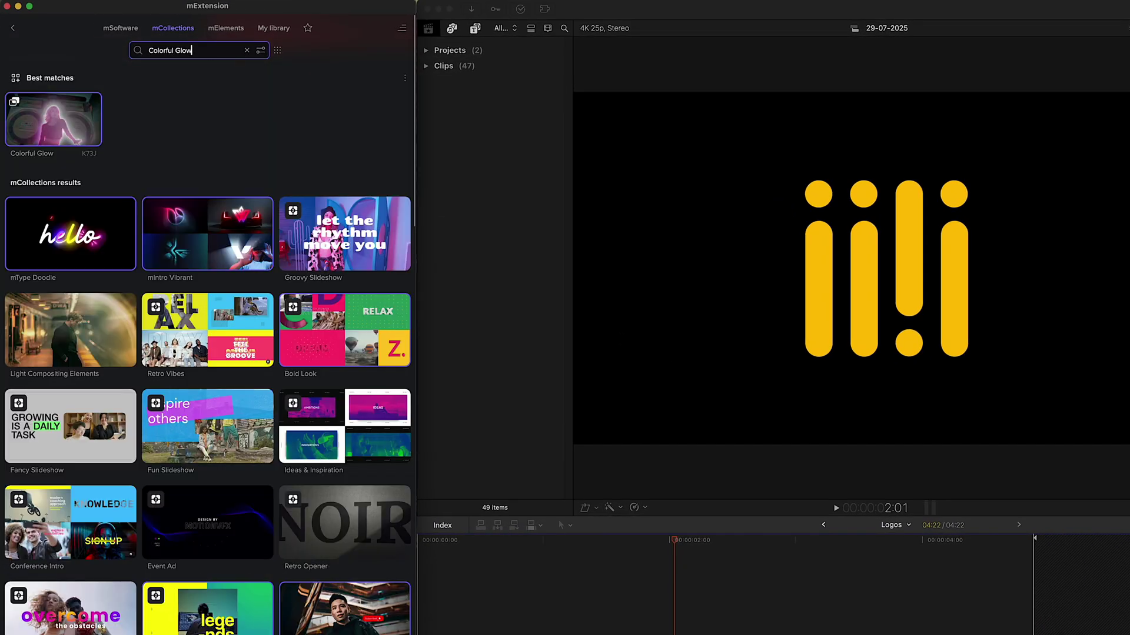
left_click_drag(56, 115, 750, 634)
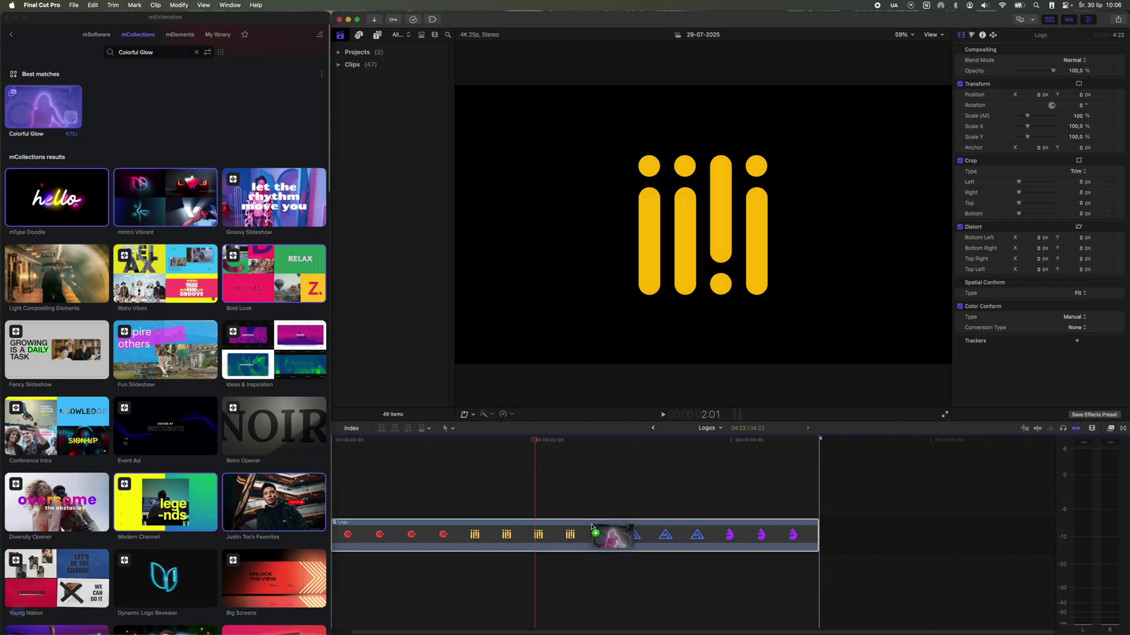
left_click_drag(592, 527, 591, 526)
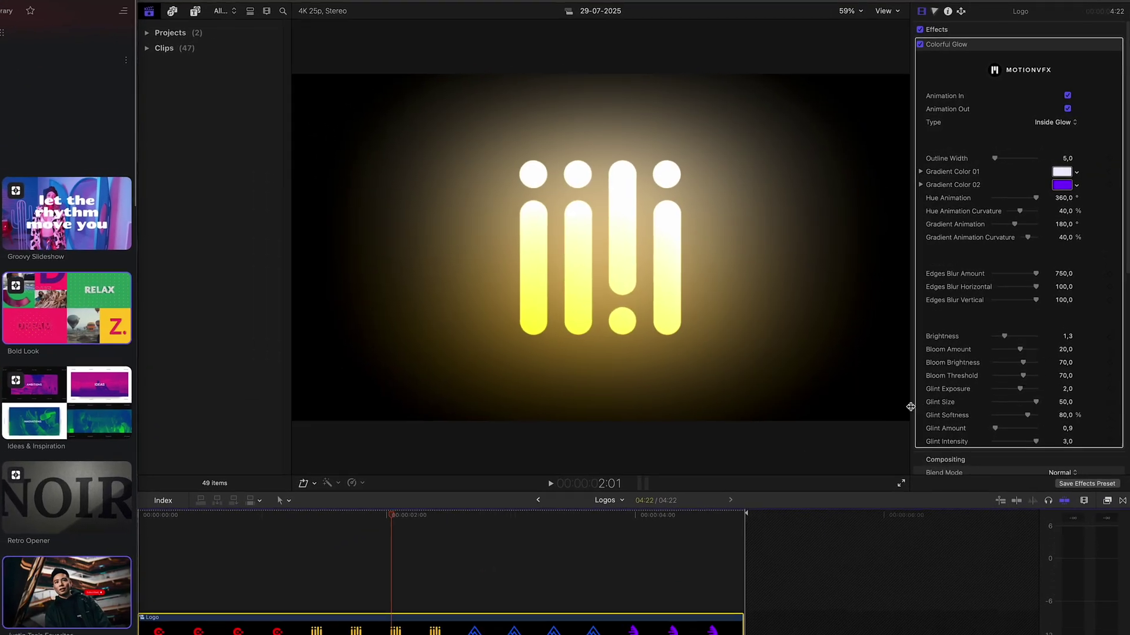
Set the Colorful Glow's Glint Intensity to about 2.8 and Bloom Threshold to about 38, and scrub through the logos
mouse_move(1025, 422)
left_mouse_down()
mouse_move(992, 434)
mouse_move(1034, 439)
left_mouse_up()
key("super+z")
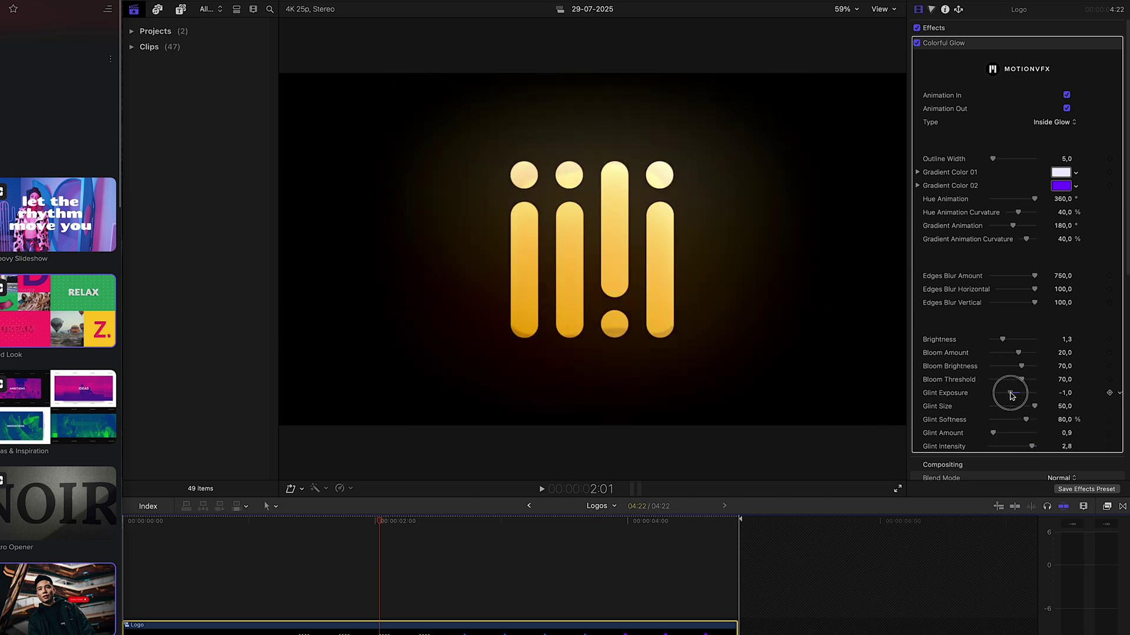
left_click_drag(1021, 379, 1010, 381)
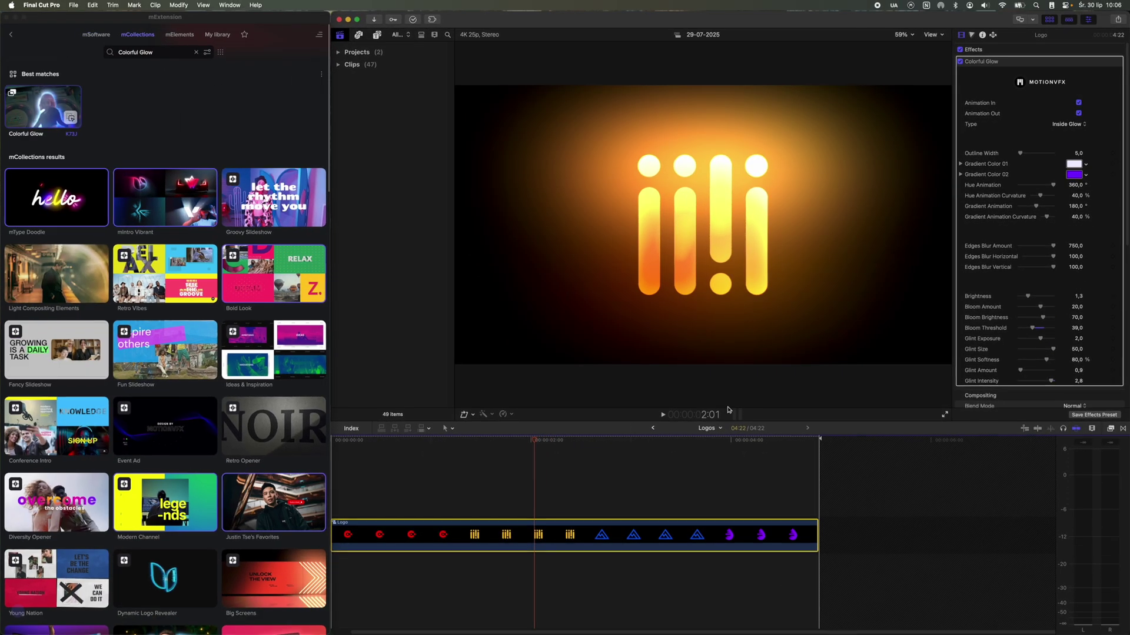
left_click(215, 522)
left_click_drag(405, 441, 748, 441)
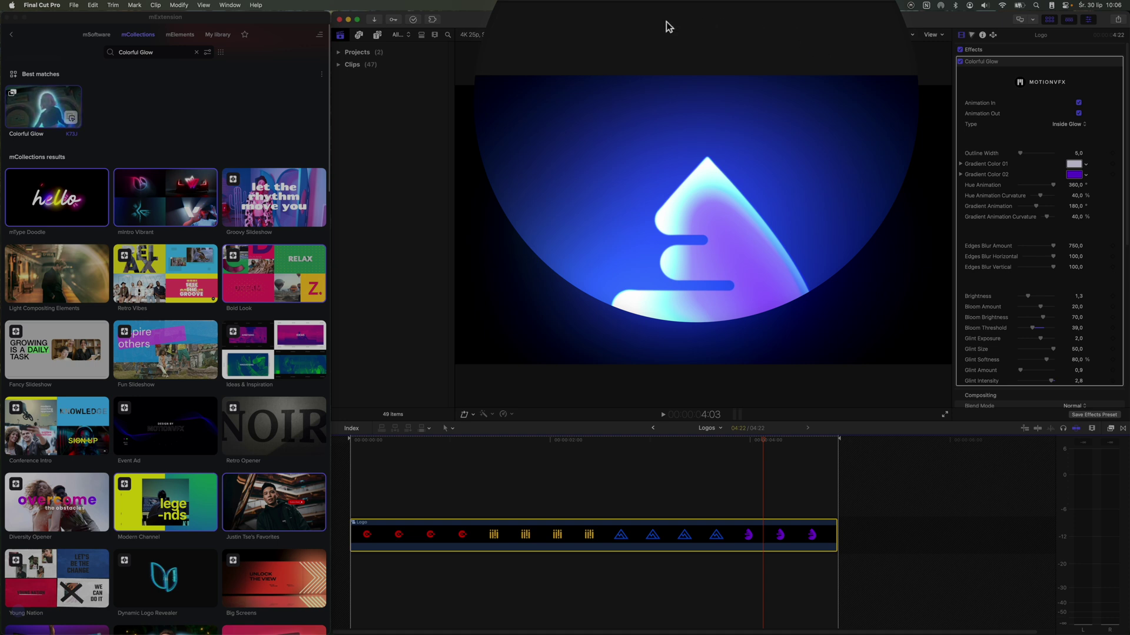
Open the nested Logo clip and set the Scale (All) of its four logo clips to 62%
double_click(710, 533)
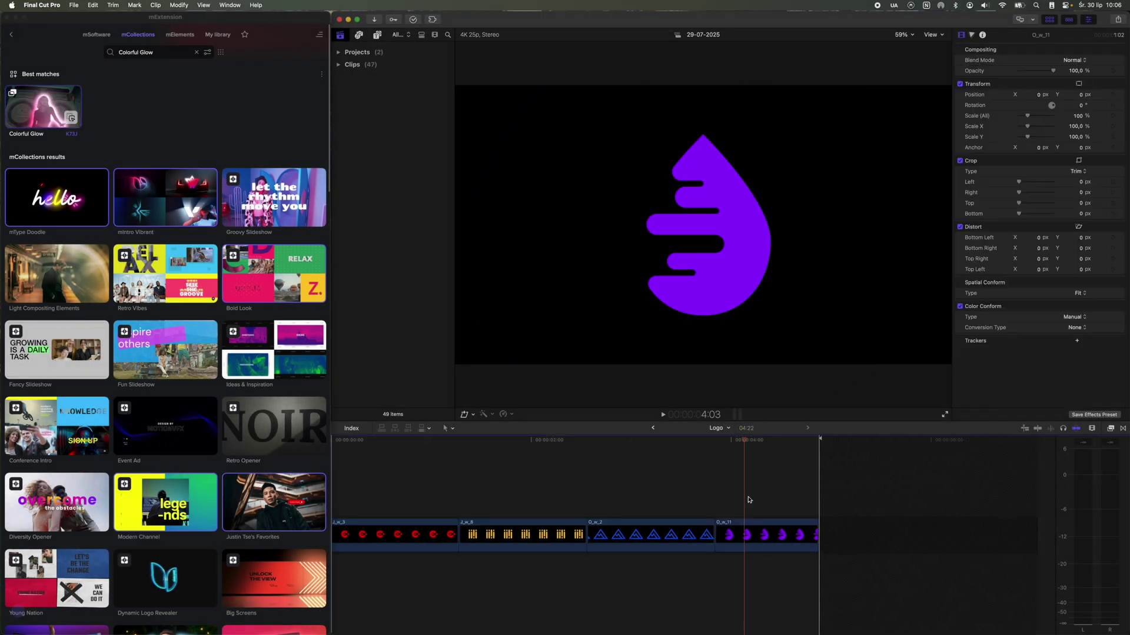
left_click_drag(753, 493, 414, 555)
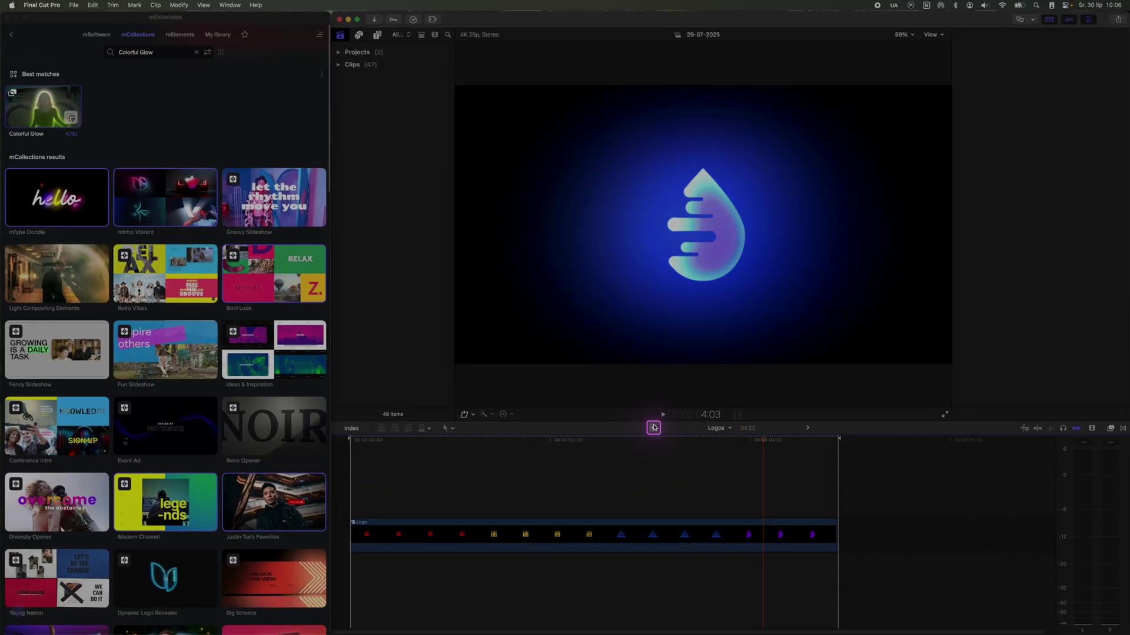
At 3:21 in Logos, set the glow's Bloom Threshold to 53, Glint Size 16, Glint Softness 100%, Glint Amount 10 and Glint Intensity 2.76
left_click_drag(619, 443, 737, 432)
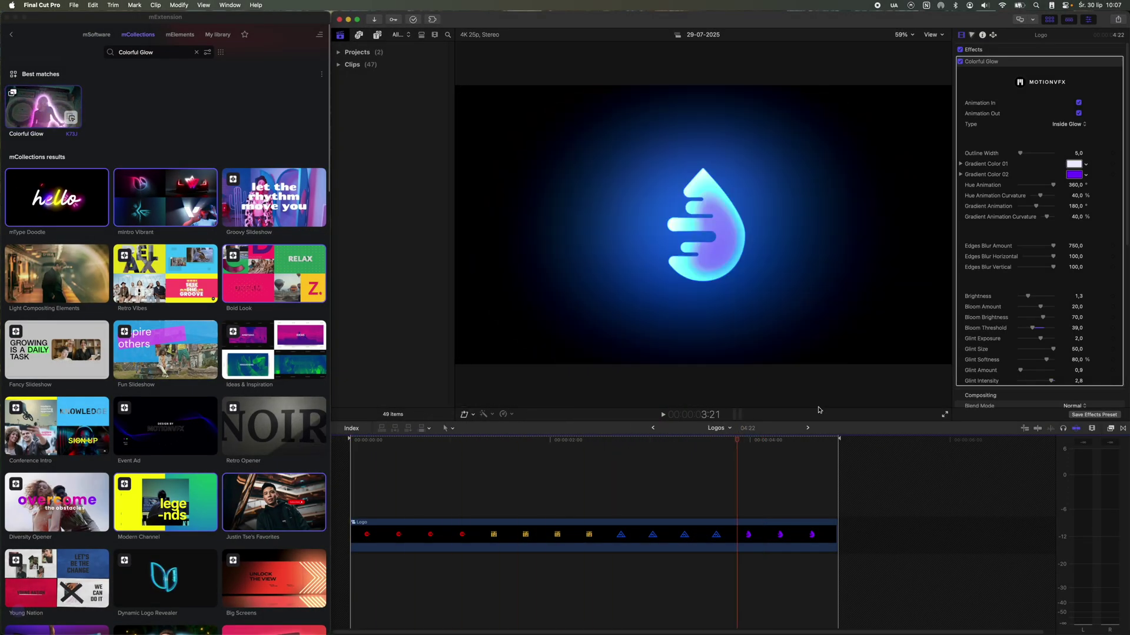
left_click_drag(1053, 349, 1036, 330)
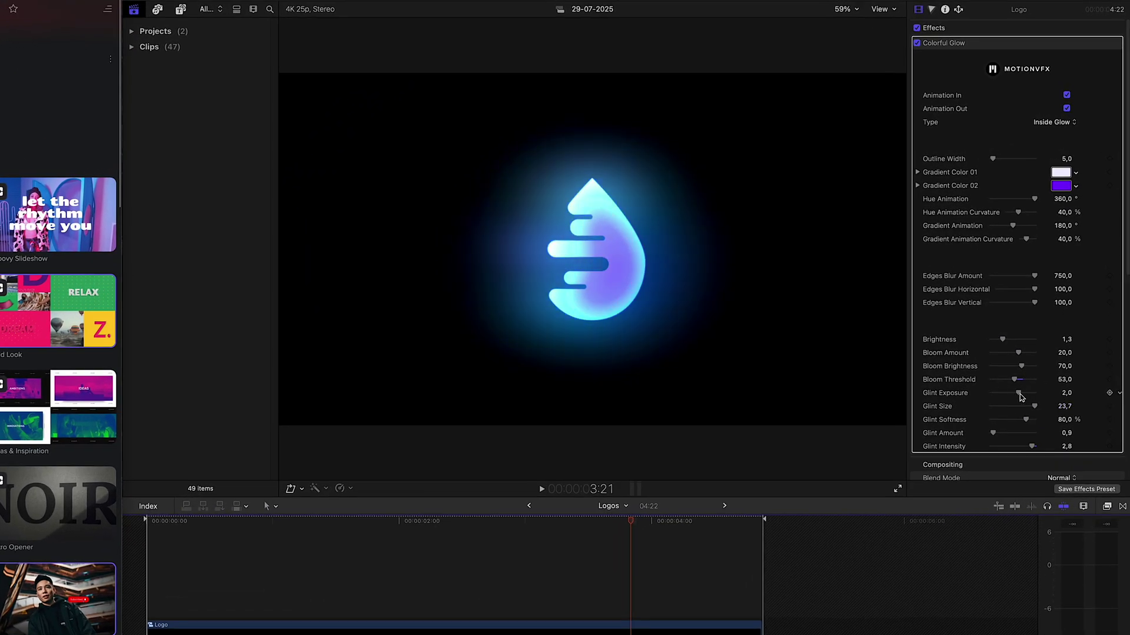
mouse_move(1025, 419)
left_mouse_down()
mouse_move(1044, 417)
mouse_move(1025, 410)
left_mouse_up()
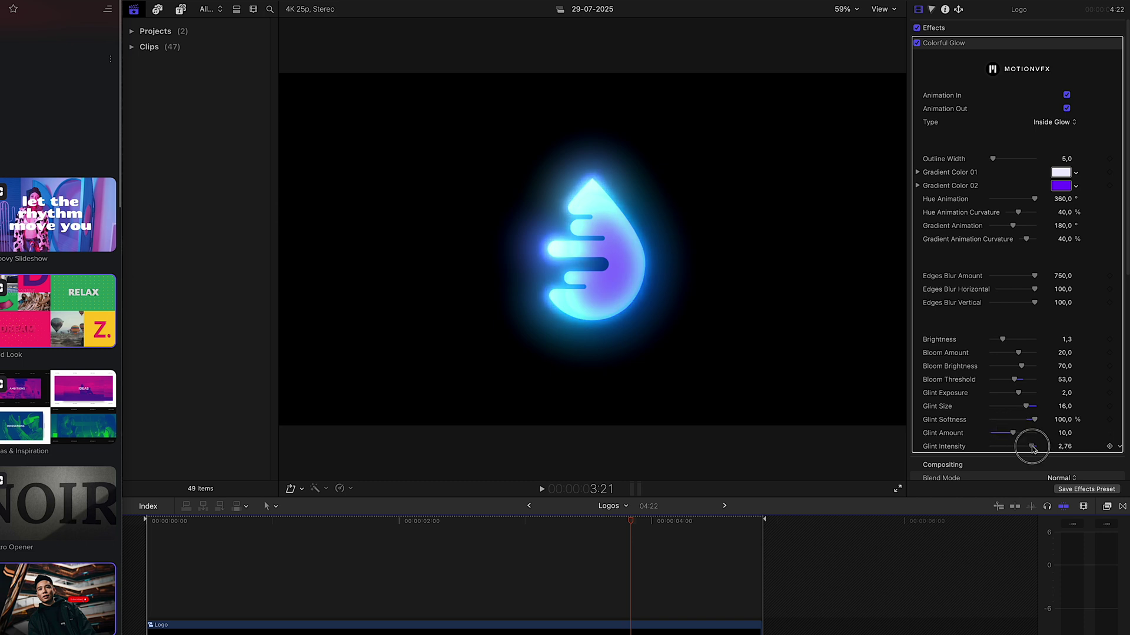
Return to Untitled Project and set the Logo Scale of the Drop Zone 01 title to 40%
left_click(529, 506)
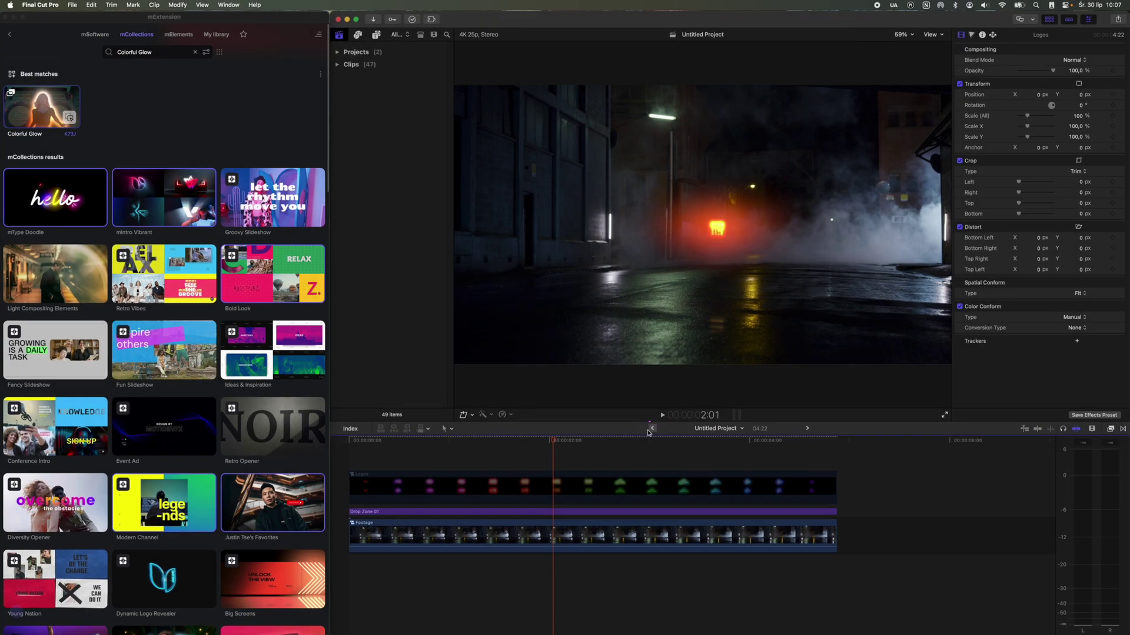
left_click(565, 511)
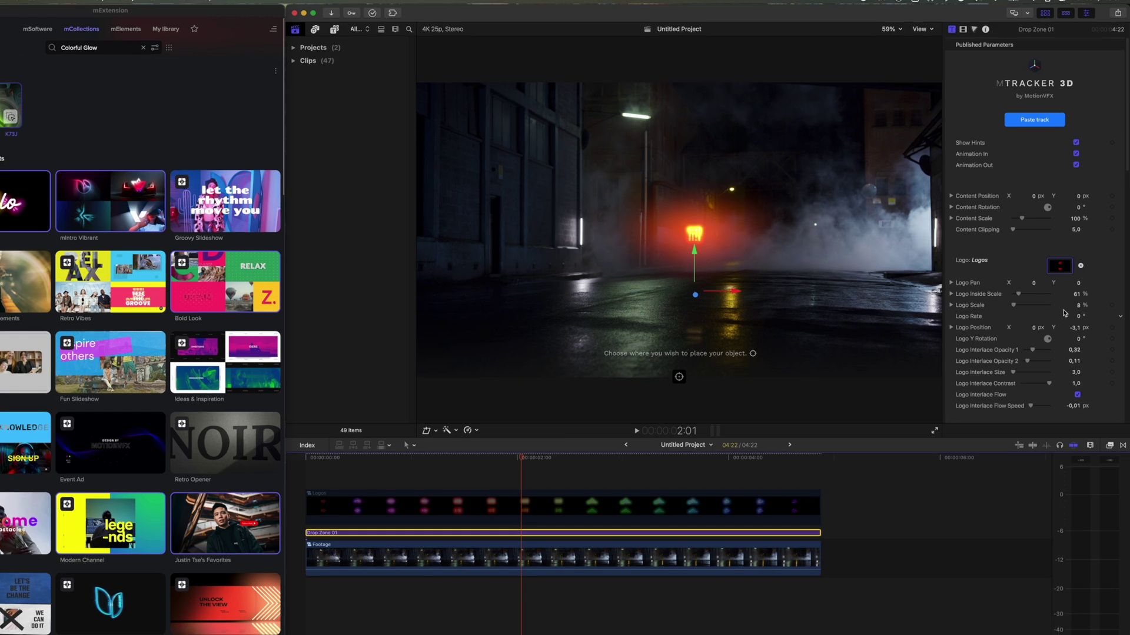
left_click_drag(1079, 295, 1079, 276)
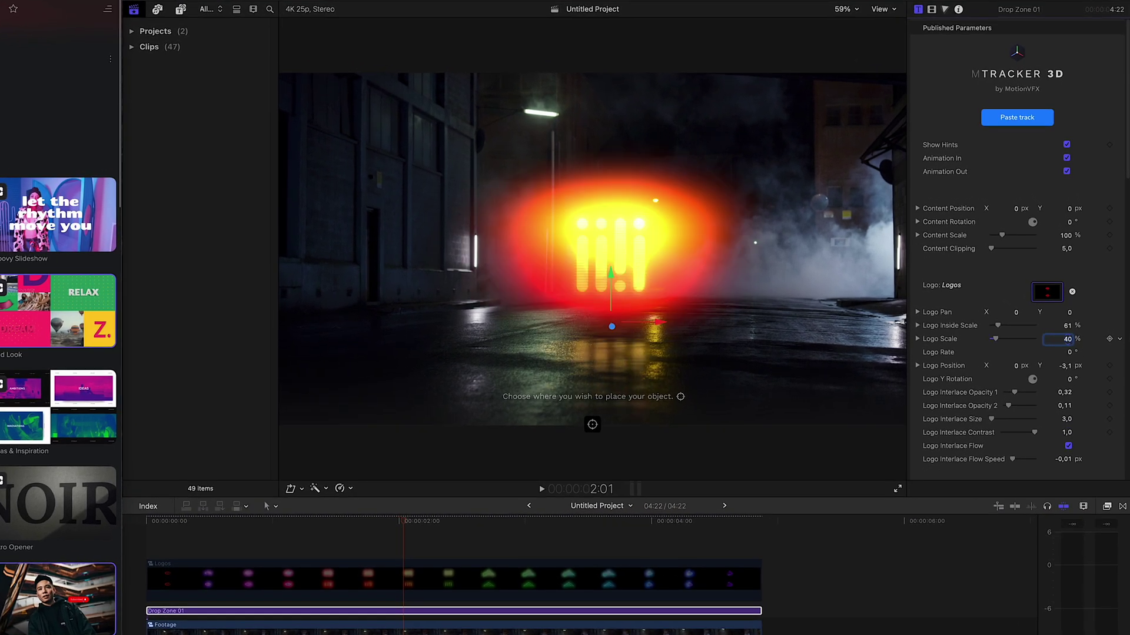
Set the Drop Zone 01's Logo Interlace Size and Contrast to 0, turn off Logo Interlace Flow and Glow, and scrub to 1:11
scroll(1006, 395, "down", 3)
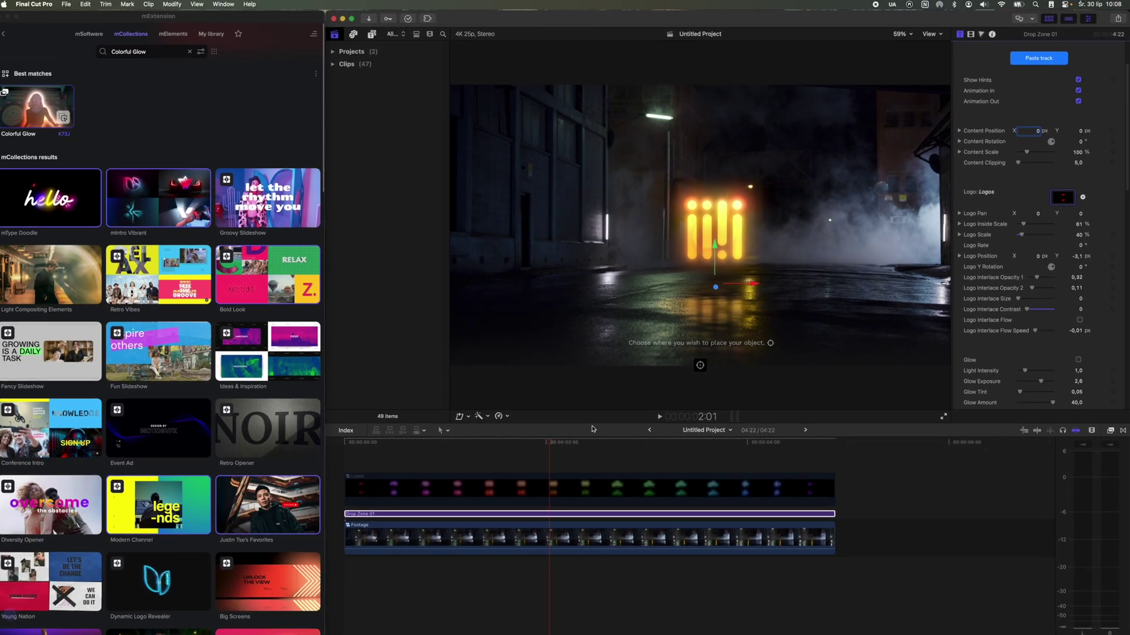
left_click(233, 519)
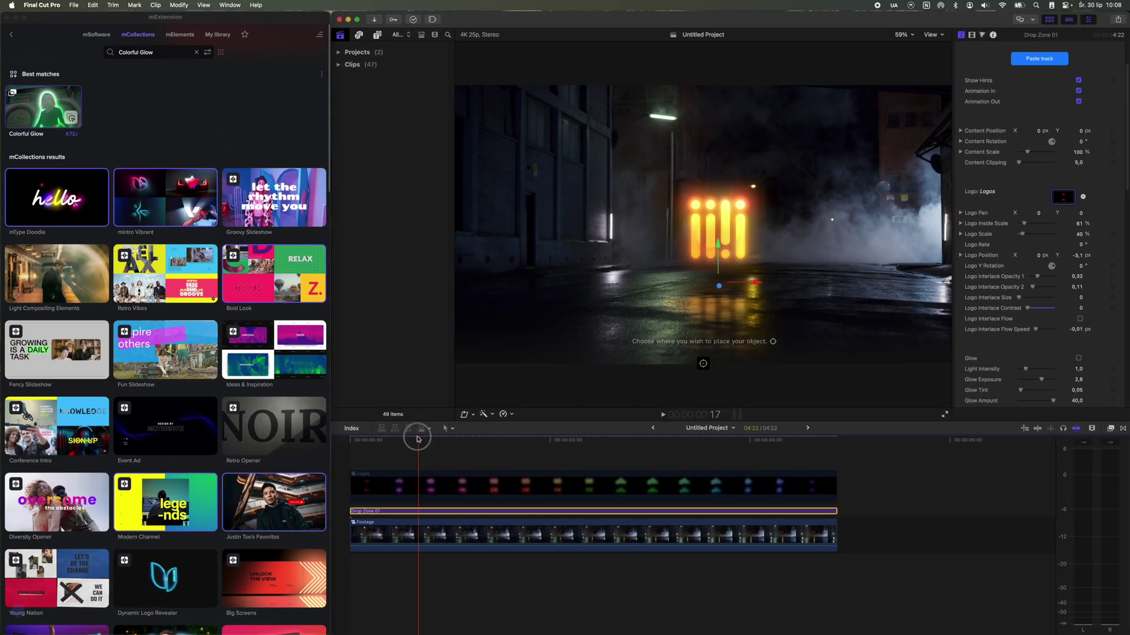
left_click_drag(417, 438, 497, 439)
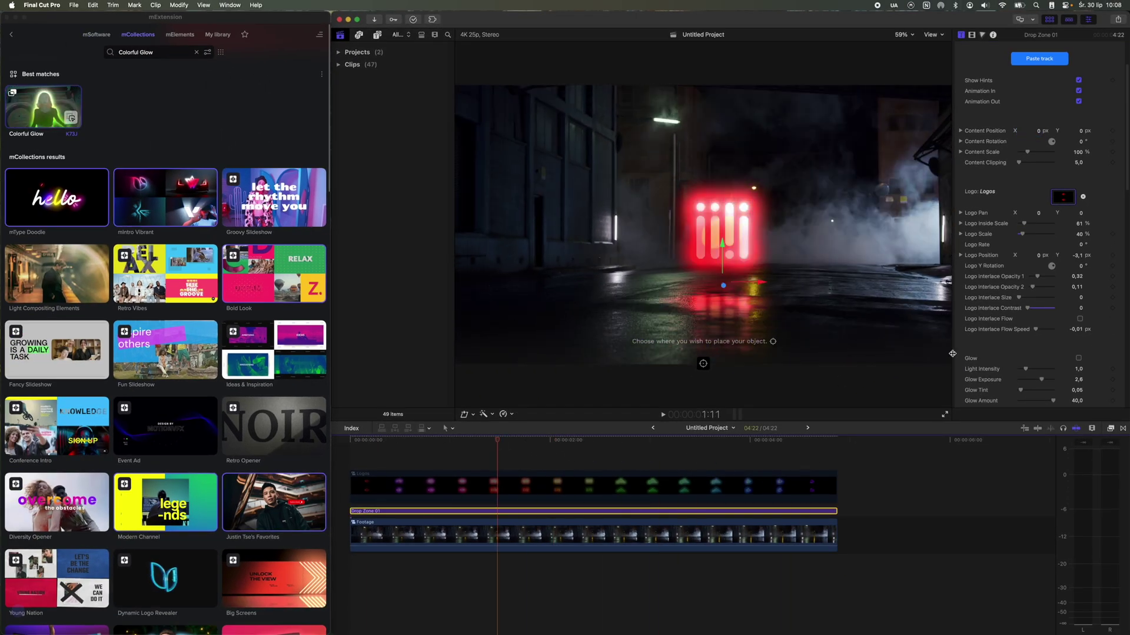
Set the reflection's Texture 1st Layer Strength to 1.0, 2nd to 0.83, and 3rd and 4th to 0, and scrub through the logos
scroll(989, 341, "down", 10)
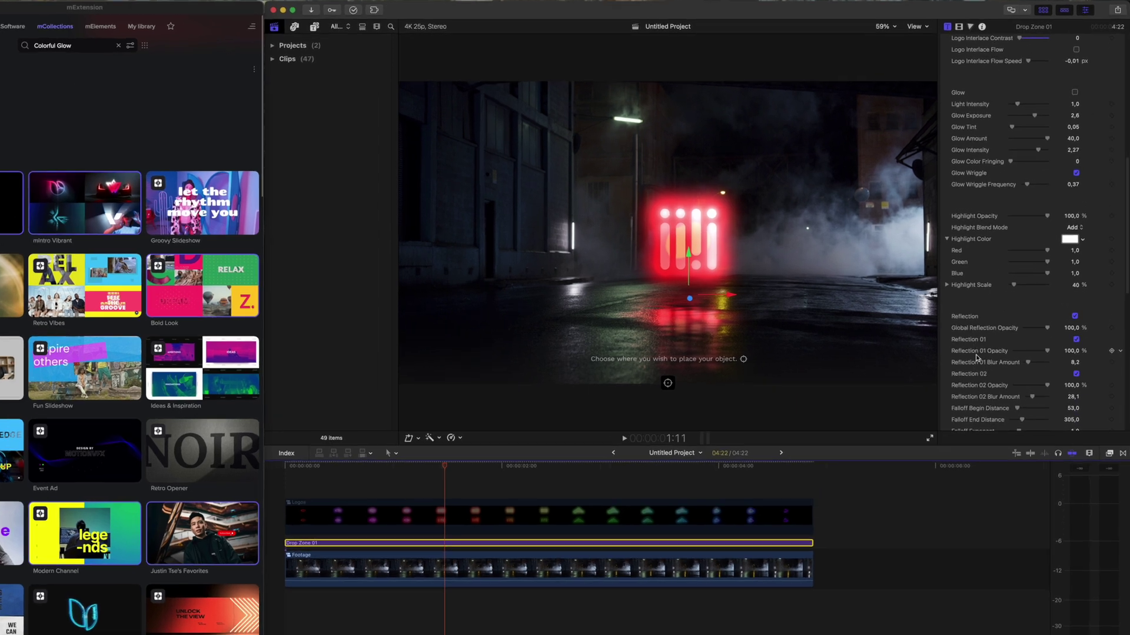
scroll(989, 353, "down", 5)
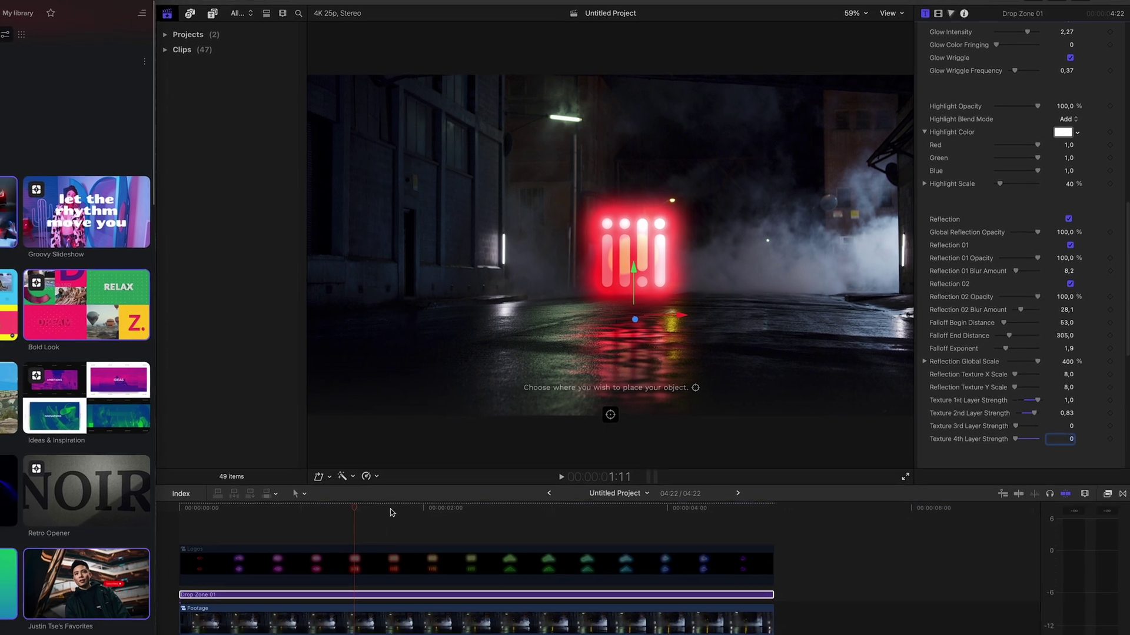
left_click_drag(176, 525, 394, 536)
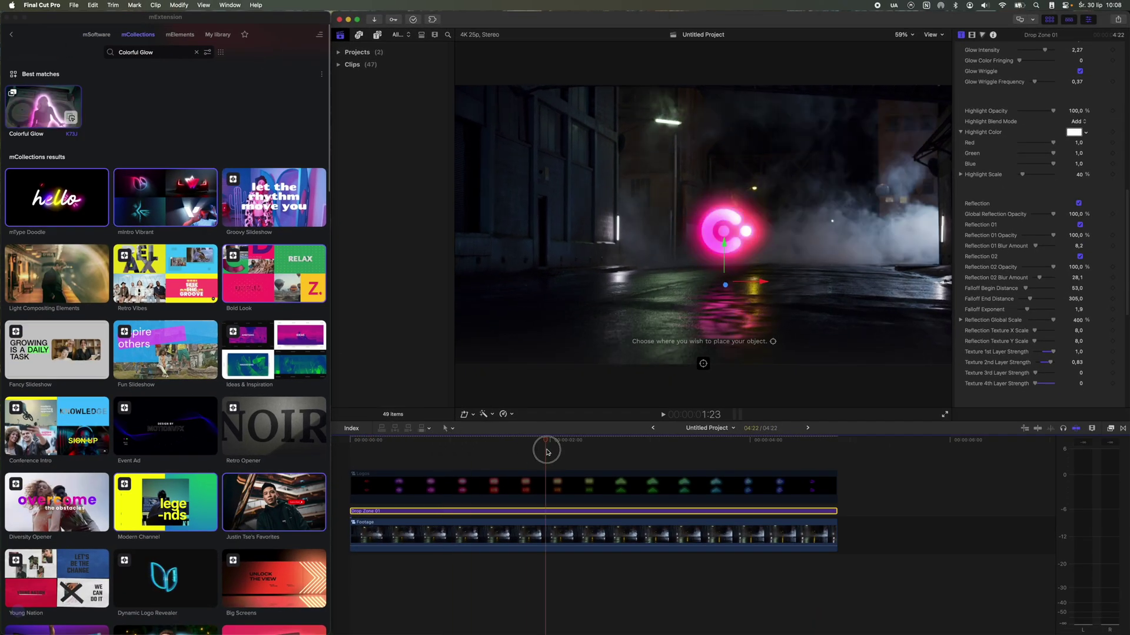
left_click_drag(547, 452, 529, 472)
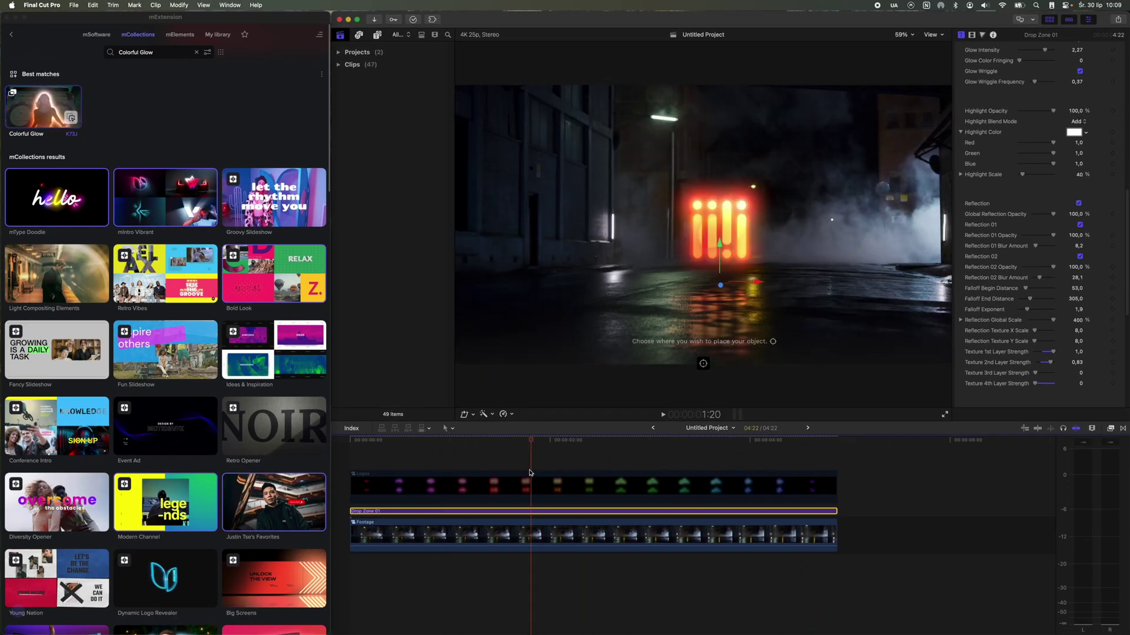
Open the Logos clip, set the Colorful Glow's Glint Amount to 4 and Bloom Threshold to 61, and scrub through all logos
double_click(529, 477)
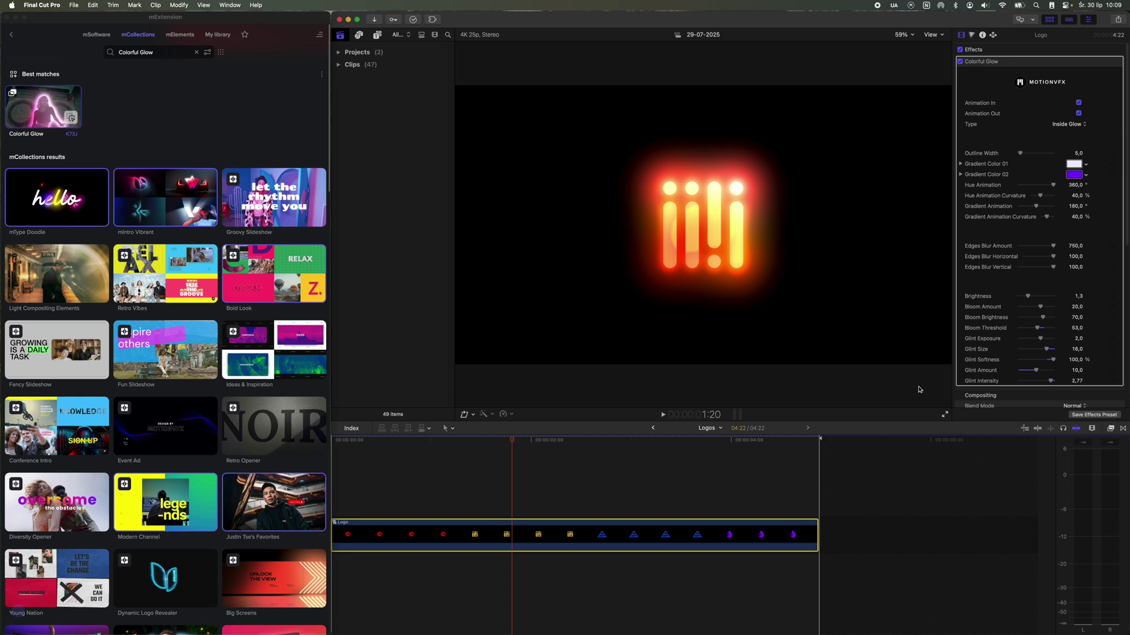
left_click_drag(1027, 297, 1027, 296)
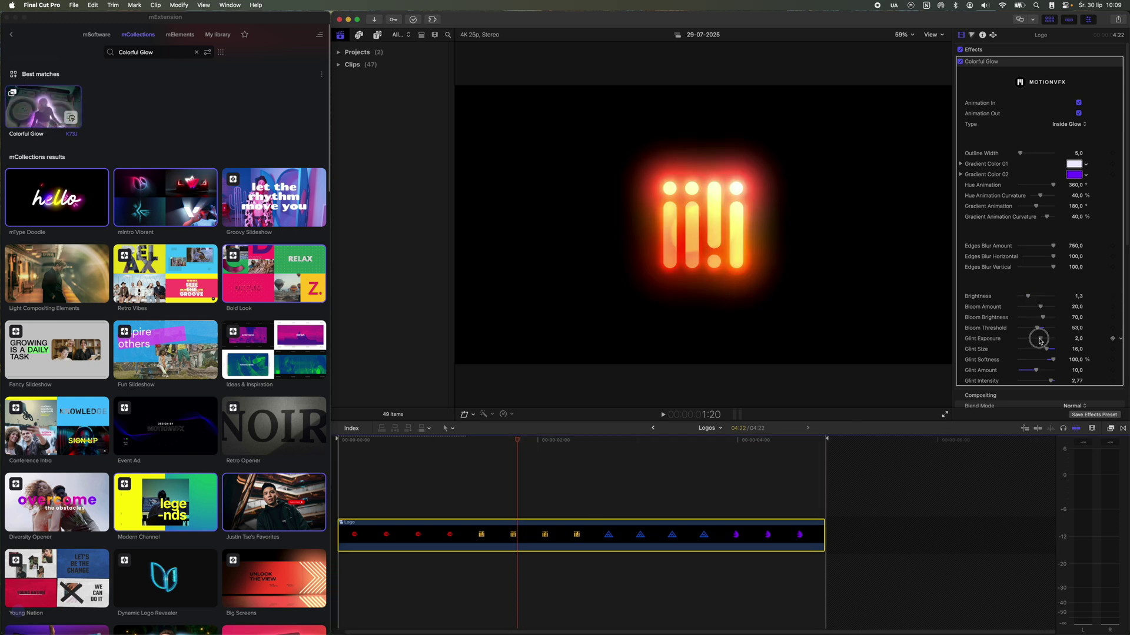
left_click_drag(1046, 349, 1033, 371)
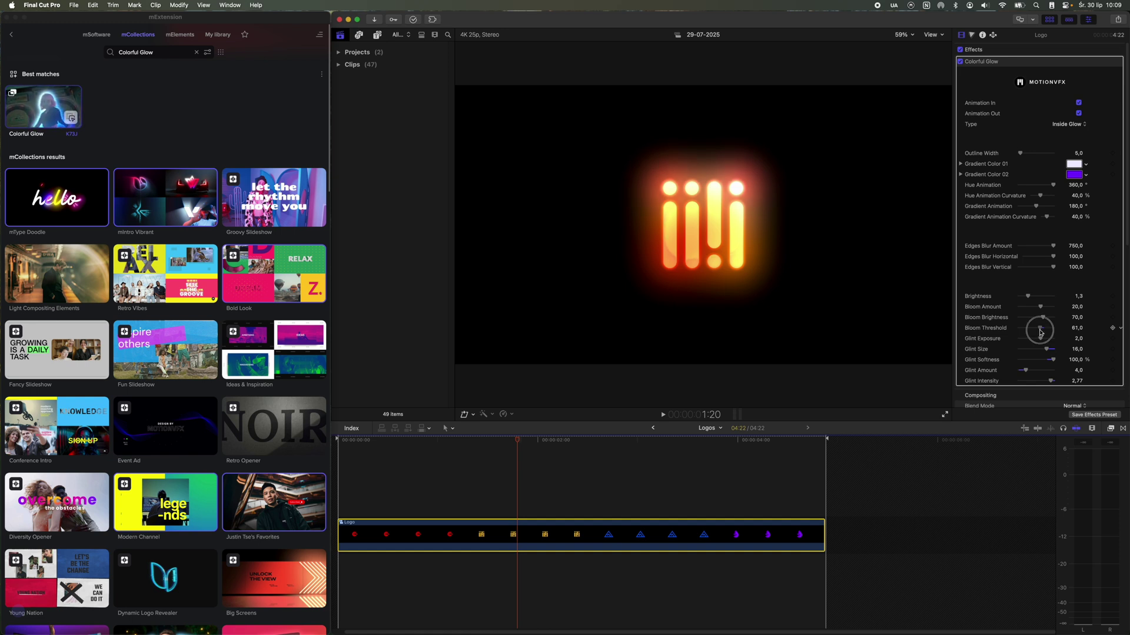
left_click_drag(385, 444, 510, 432)
left_click_drag(579, 431, 789, 431)
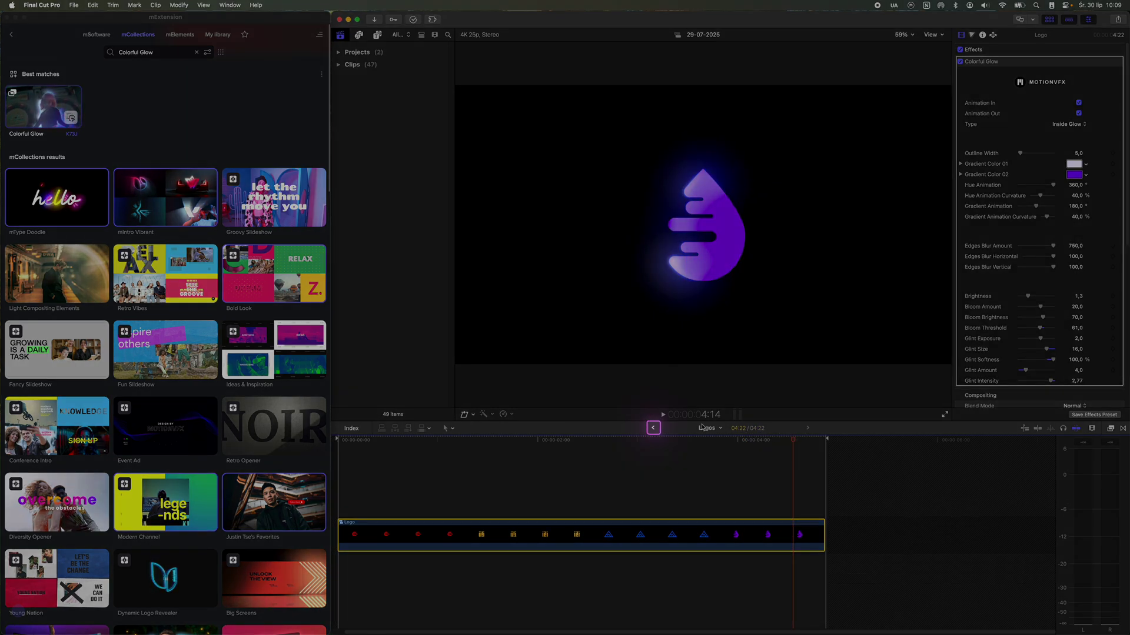
Return to Untitled Project and duplicate the Drop Zone 01 title onto its own lane, selecting the copy directly above the Footage clip
left_click(653, 427)
left_click(632, 429)
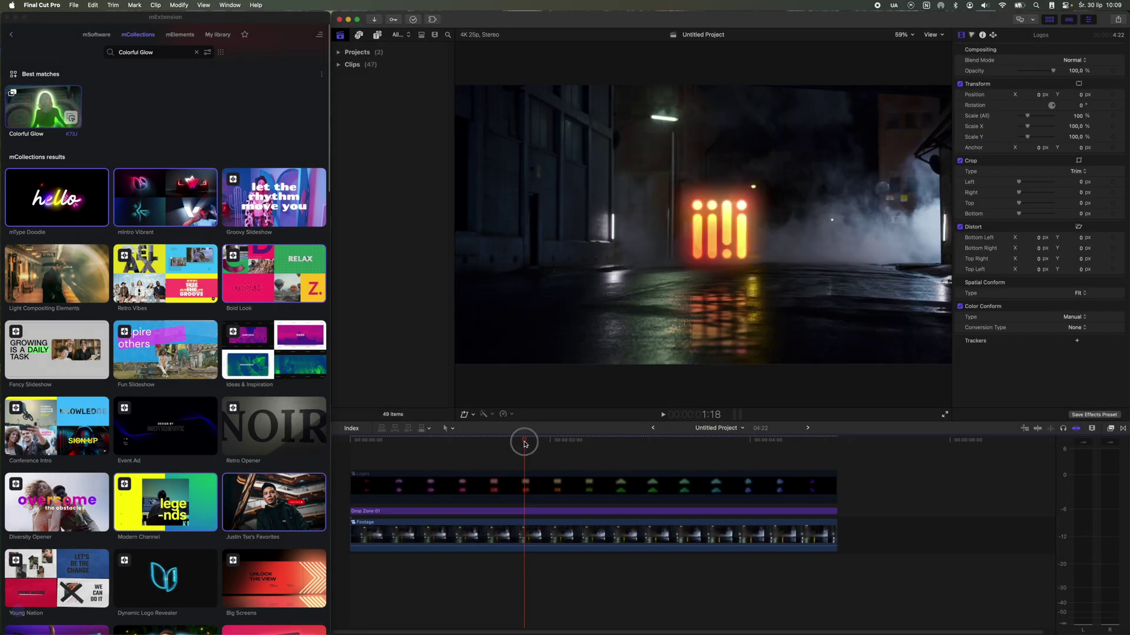
left_click_drag(478, 445, 422, 447)
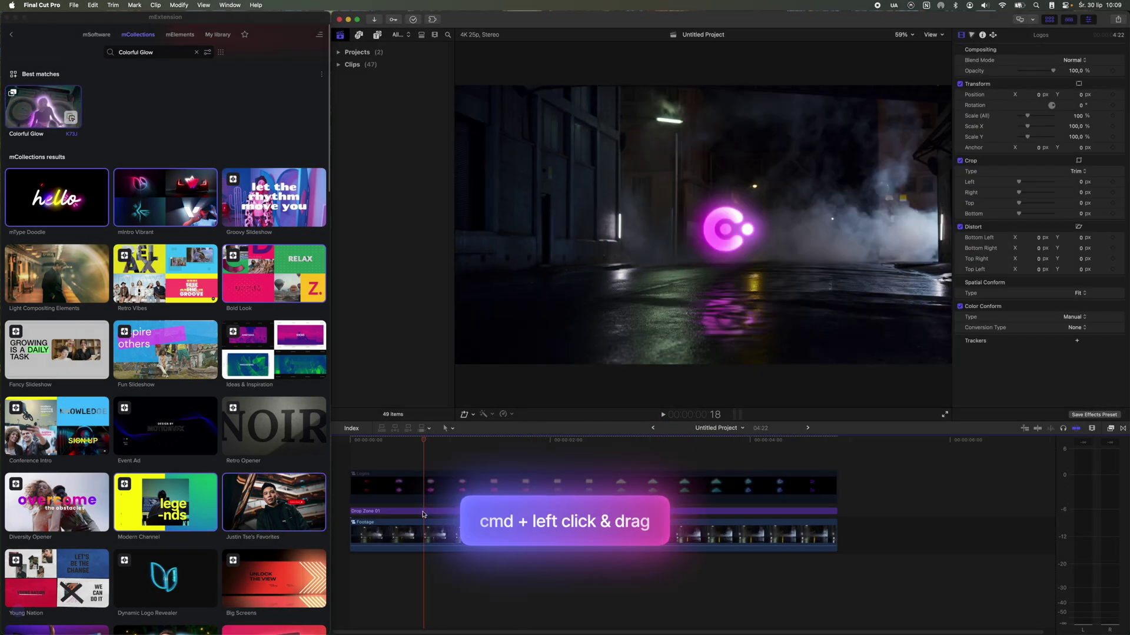
left_click_drag(421, 493, 428, 502)
left_click(428, 514)
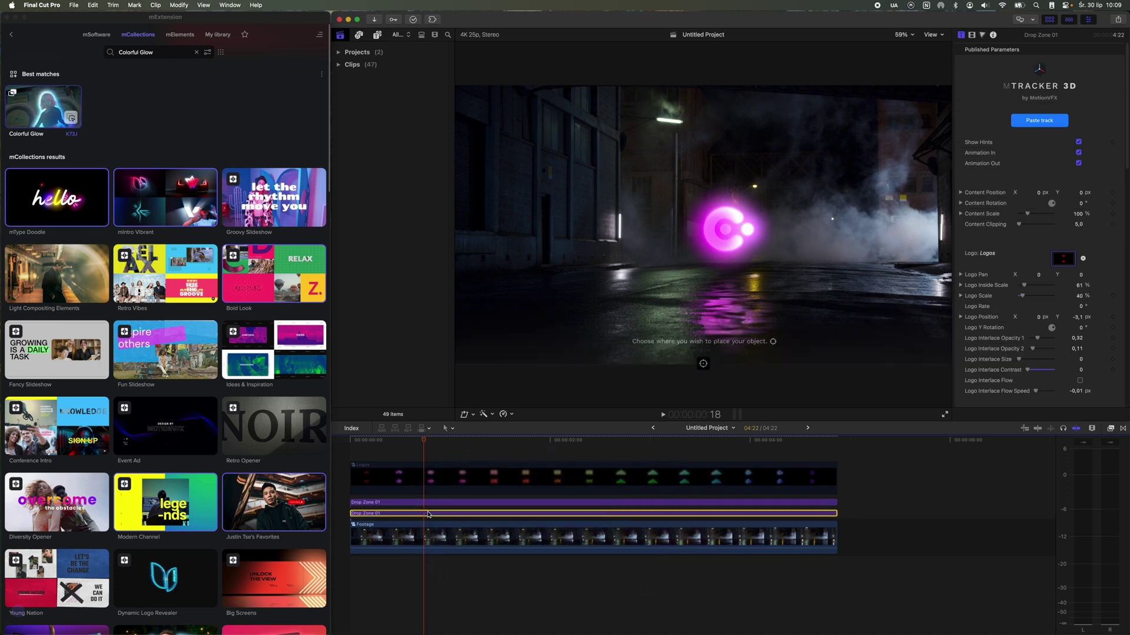
Set the lower Drop Zone 01's Content Scale Y to 4% and enable Gaussian Blur with a Blur Amount of 200
left_click(960, 213)
left_click_drag(1027, 235, 1020, 236)
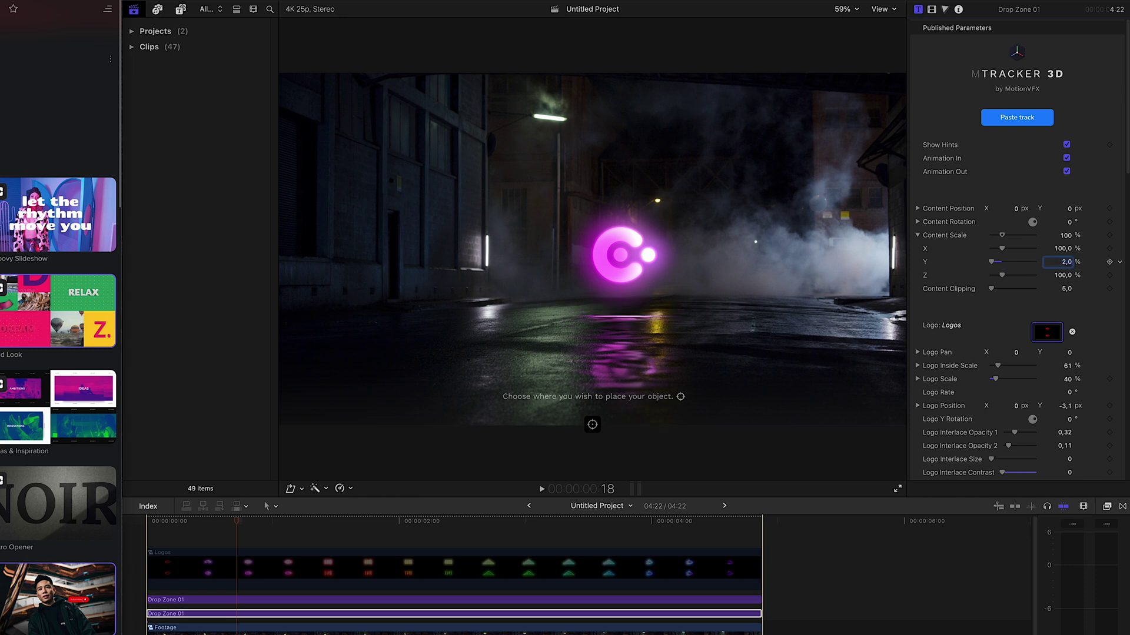
scroll(1055, 266, "down", 20)
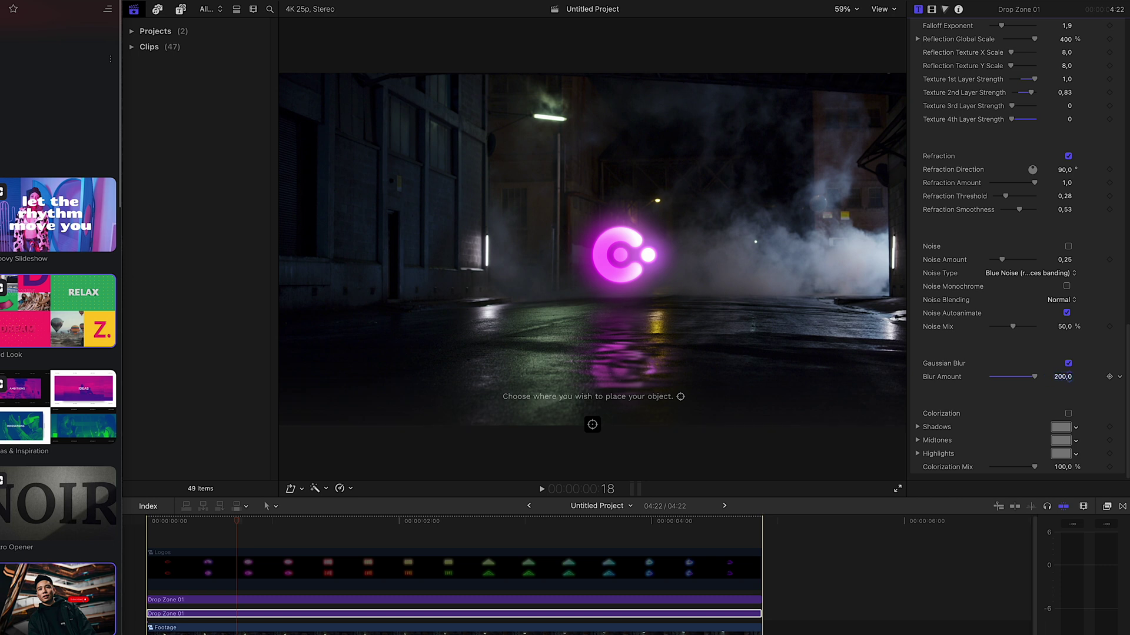
scroll(995, 279, "up", 20)
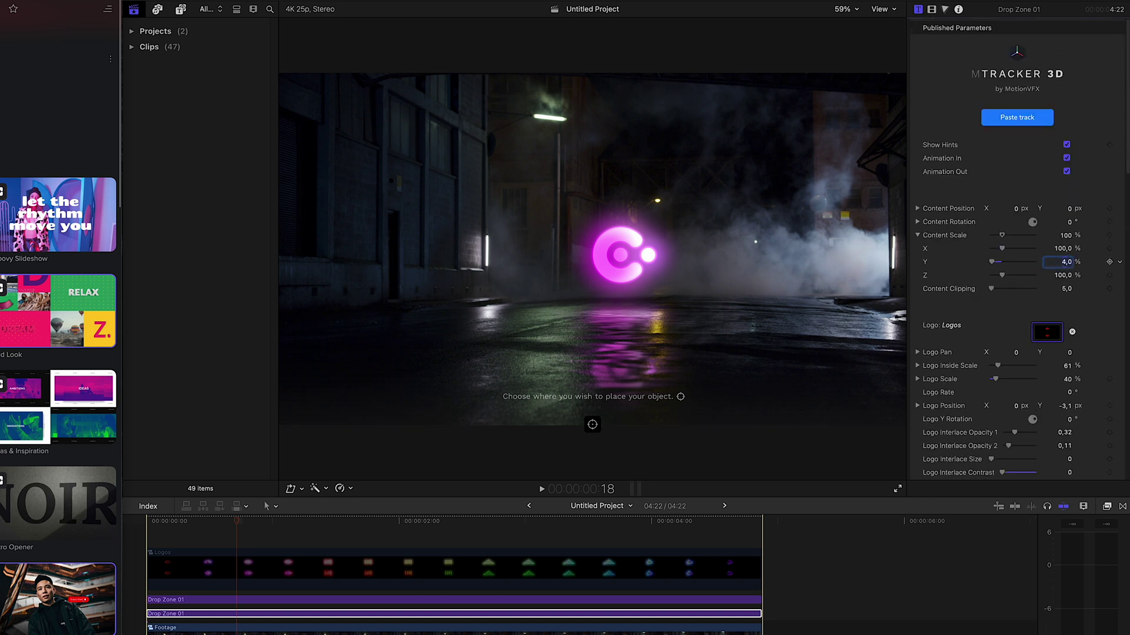
At 1:24, set the copy's Content Scale to 291%, Highlight Opacity to about 27%, Global Reflection Opacity to about 79% and Reflection 02 Opacity to about 49%
scroll(1011, 248, "down", 8)
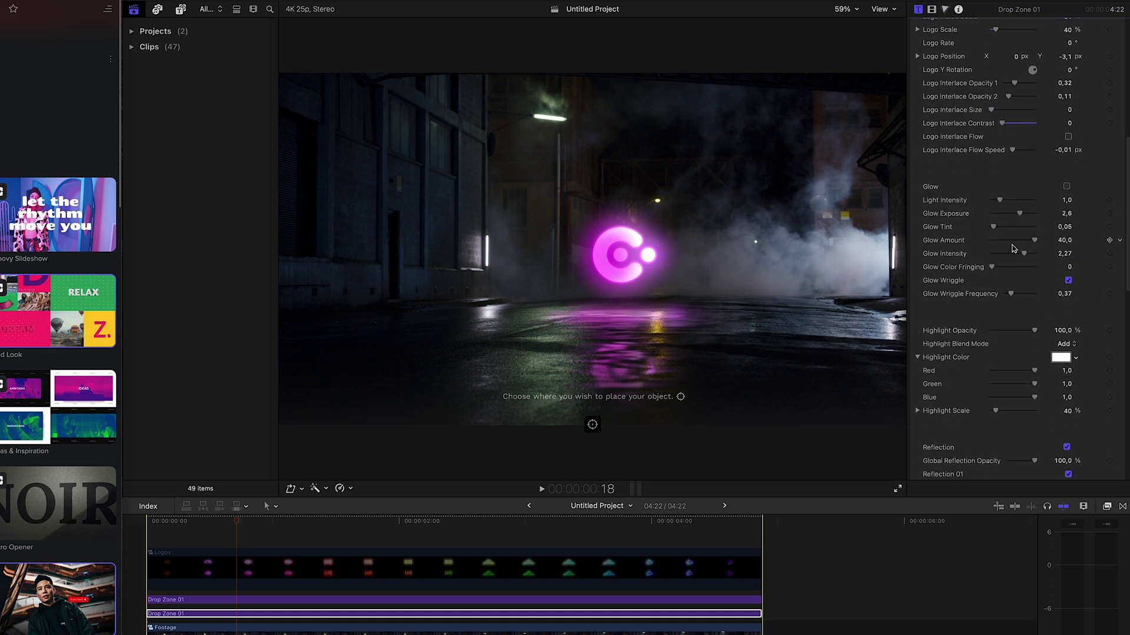
left_click(1018, 259)
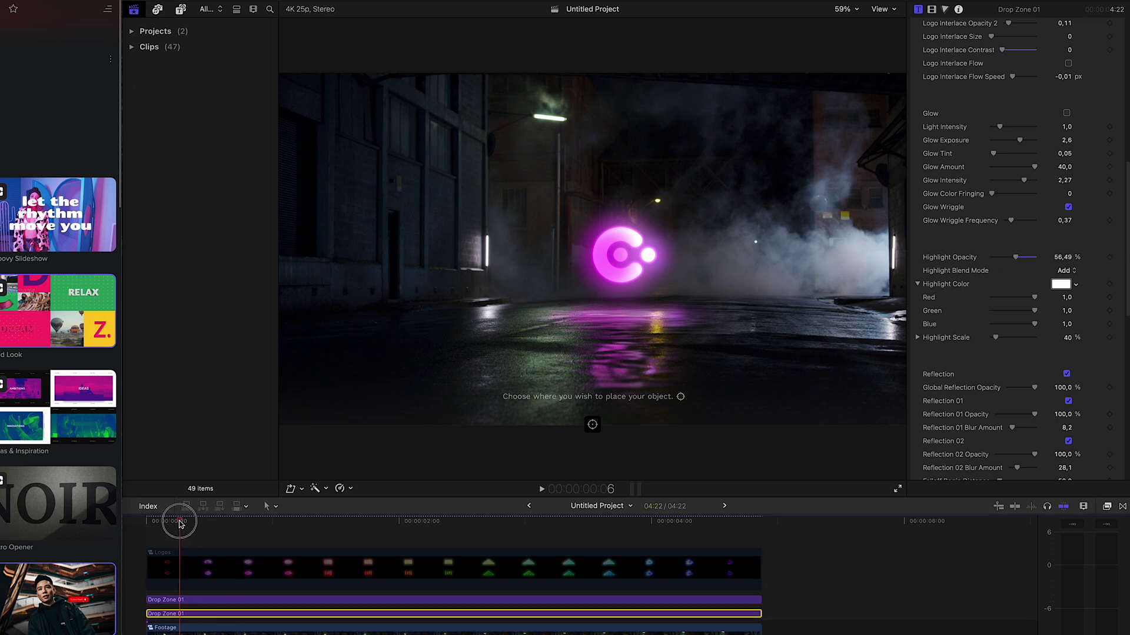
left_click_drag(180, 523, 396, 523)
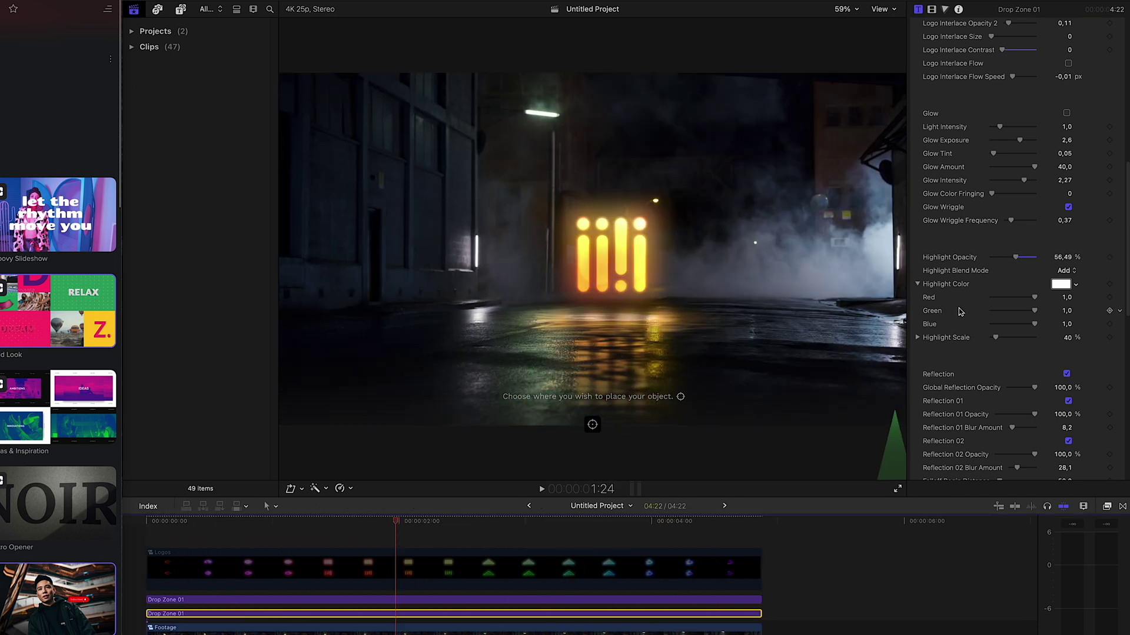
scroll(960, 310, "up", 10)
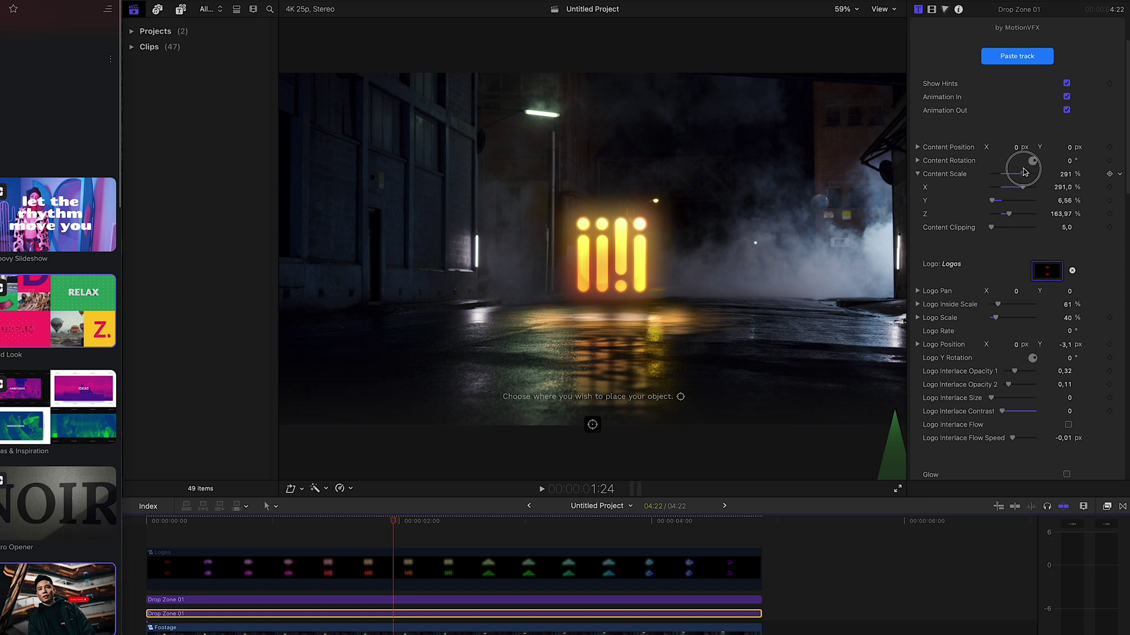
scroll(1013, 313, "down", 14)
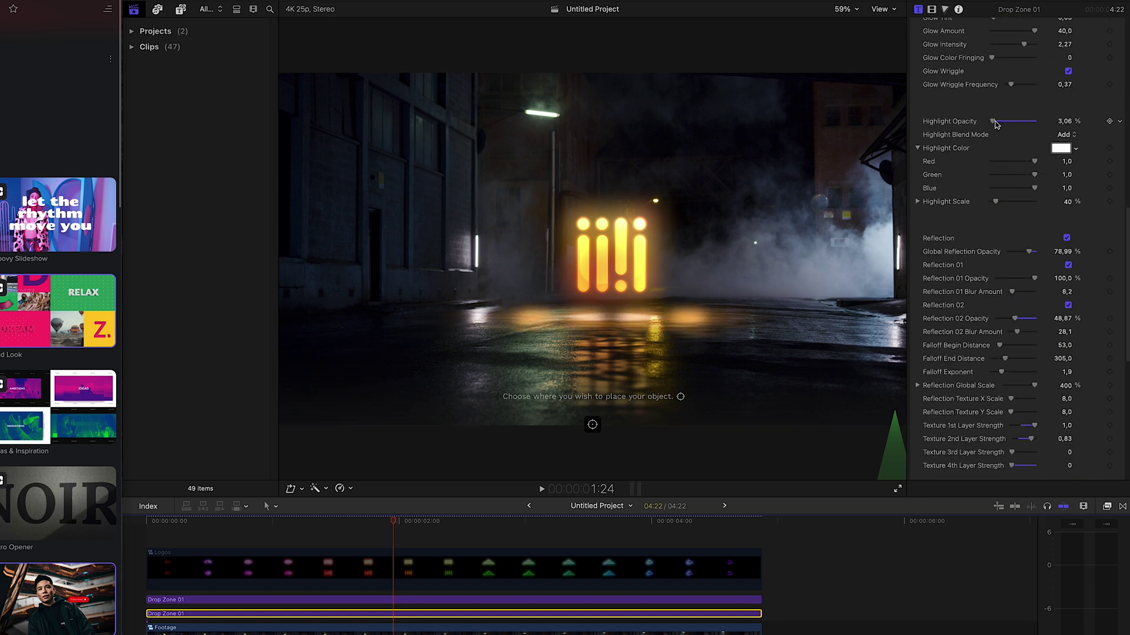
scroll(1008, 378, "down", 4)
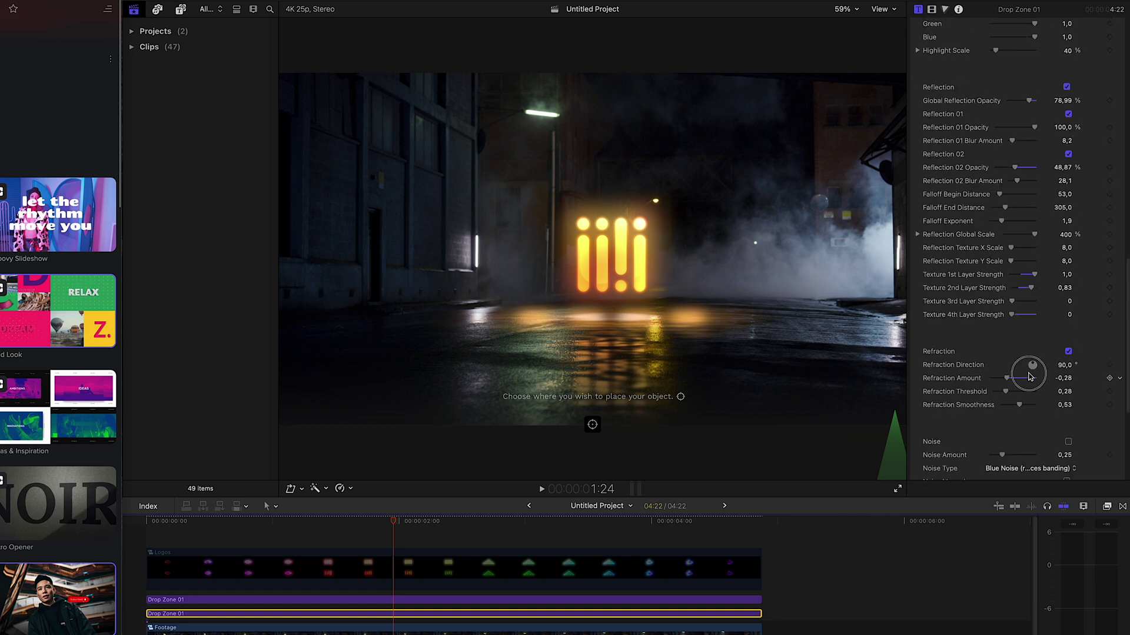
scroll(1019, 375, "up", 15)
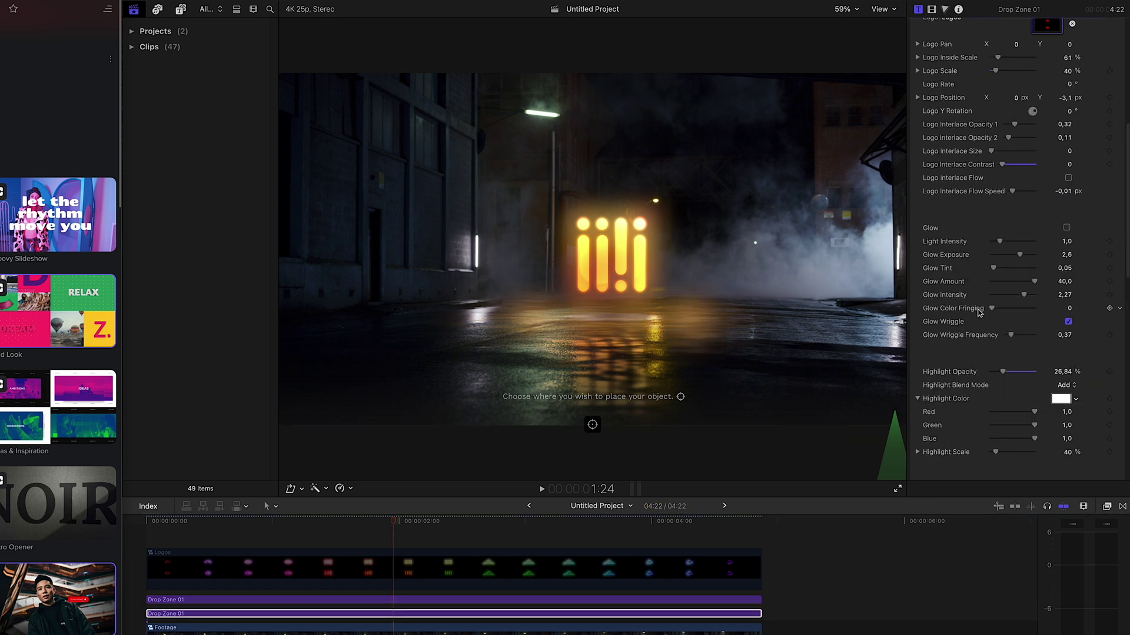
Set the lower Drop Zone 01's Content Scale Y to 4%, reduce its overall Content Scale to about 305%, and check the logos along the timeline
type("330,83")
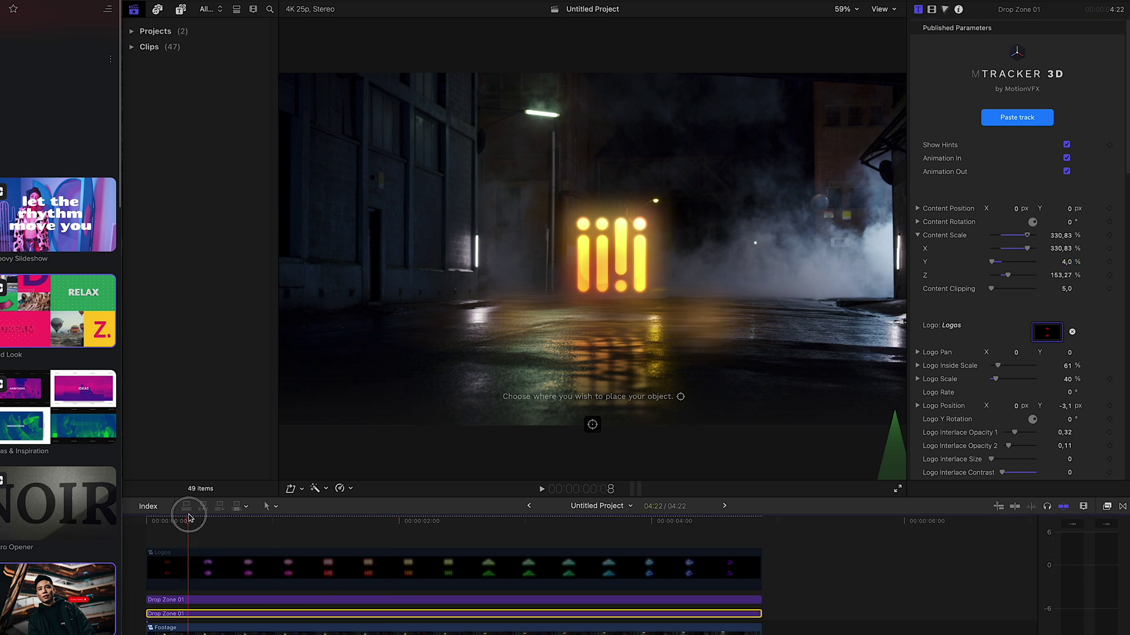
left_click_drag(189, 517, 425, 527)
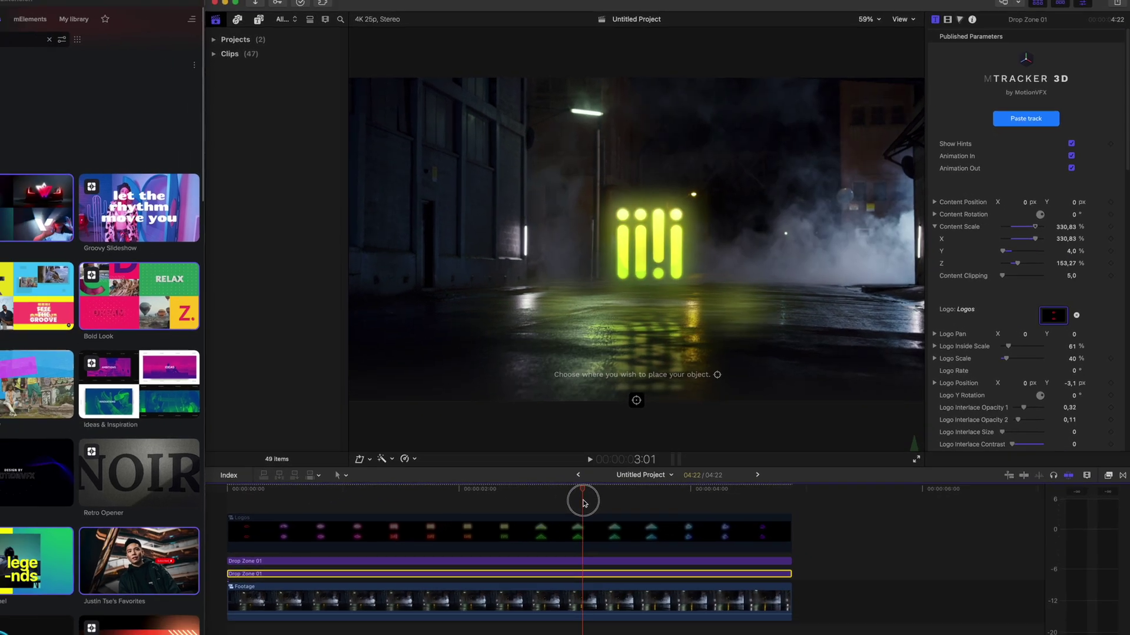
left_click_drag(583, 503, 660, 504)
left_click_drag(1065, 227, 1065, 243)
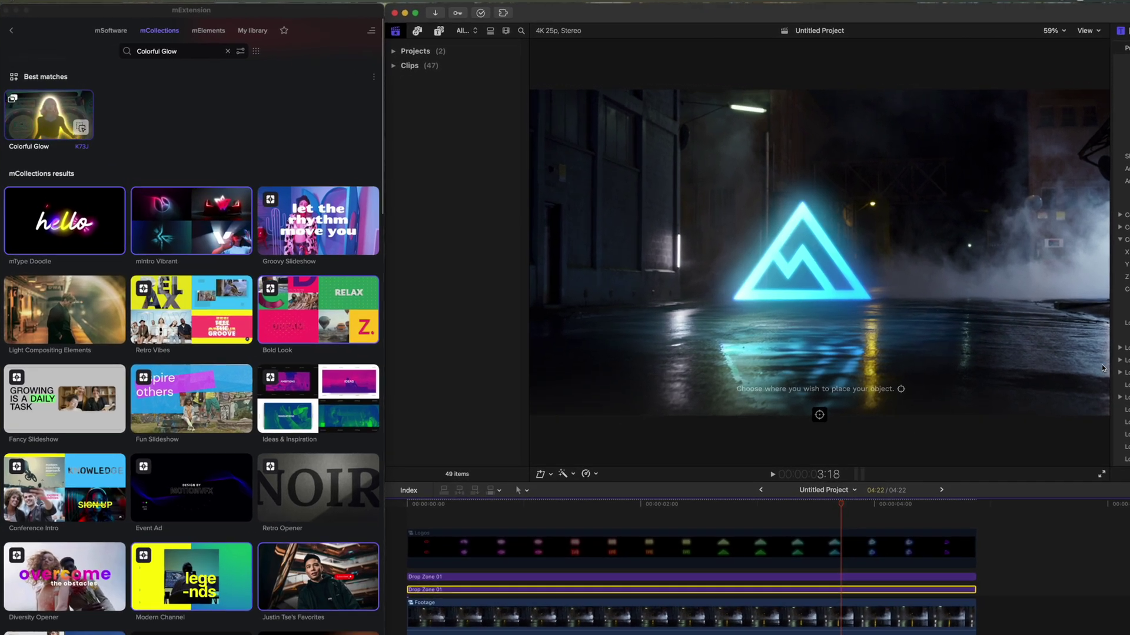
left_click(720, 441)
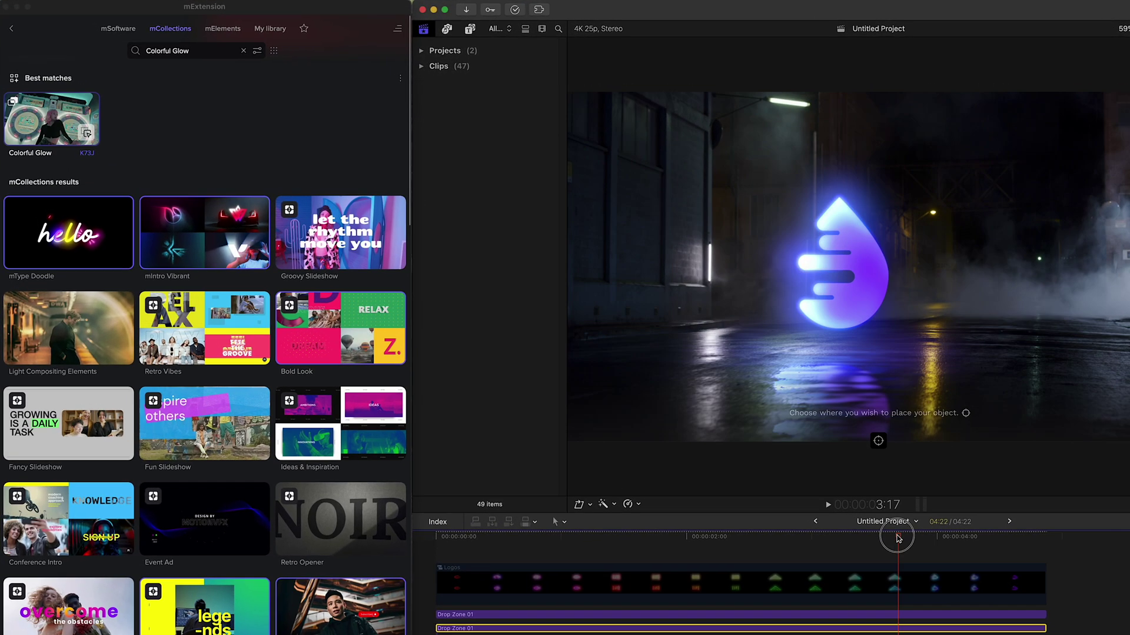
left_click(685, 537)
Search mExtension for "Fog" and add the ground-level Fog title above the Logos clip at the start of the project
left_click(353, 243)
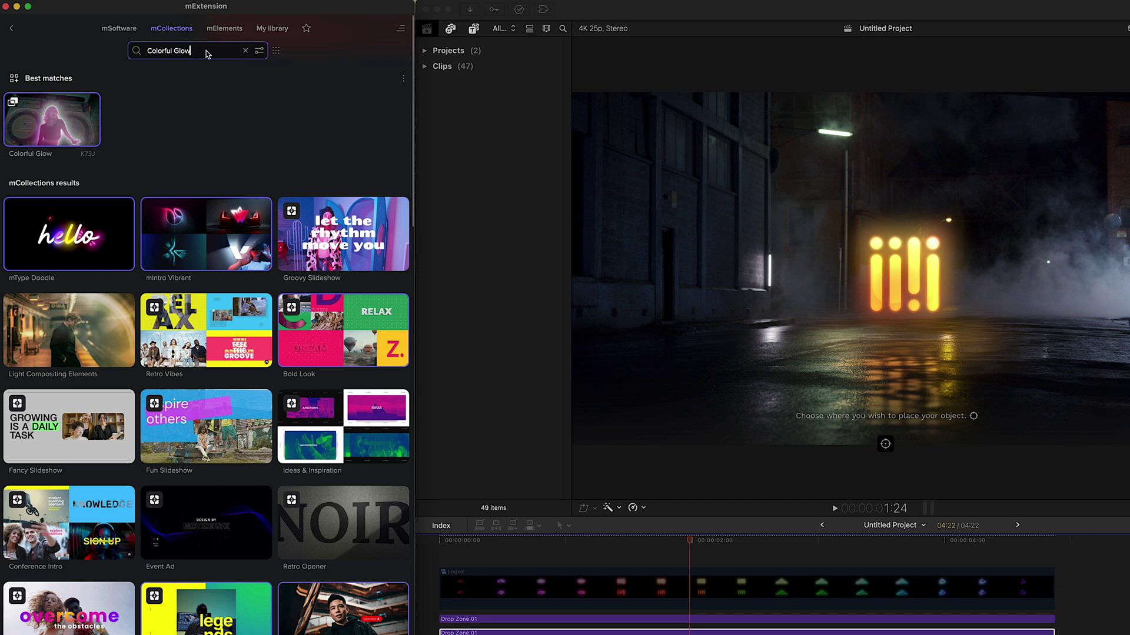
type("Fog")
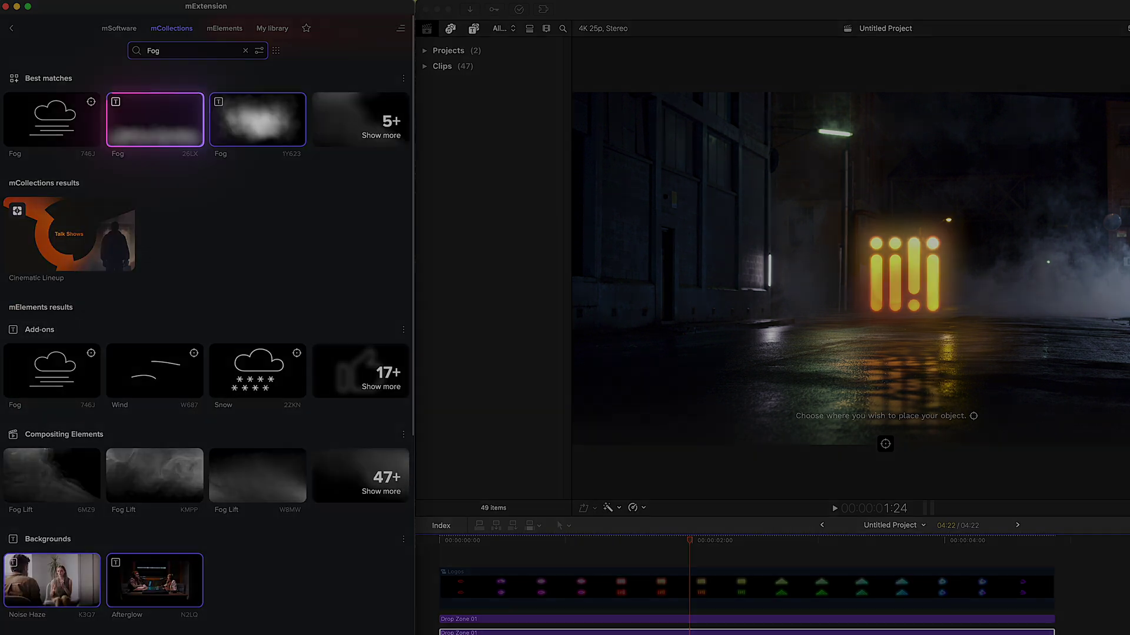
left_click_drag(187, 134, 478, 551)
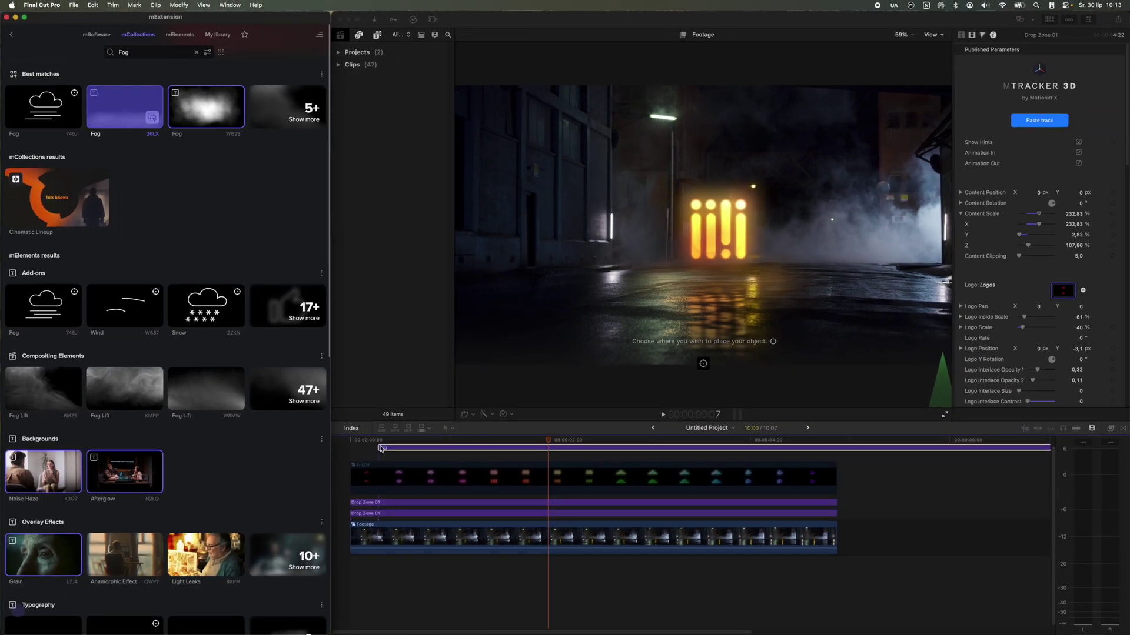
left_click_drag(381, 448, 370, 456)
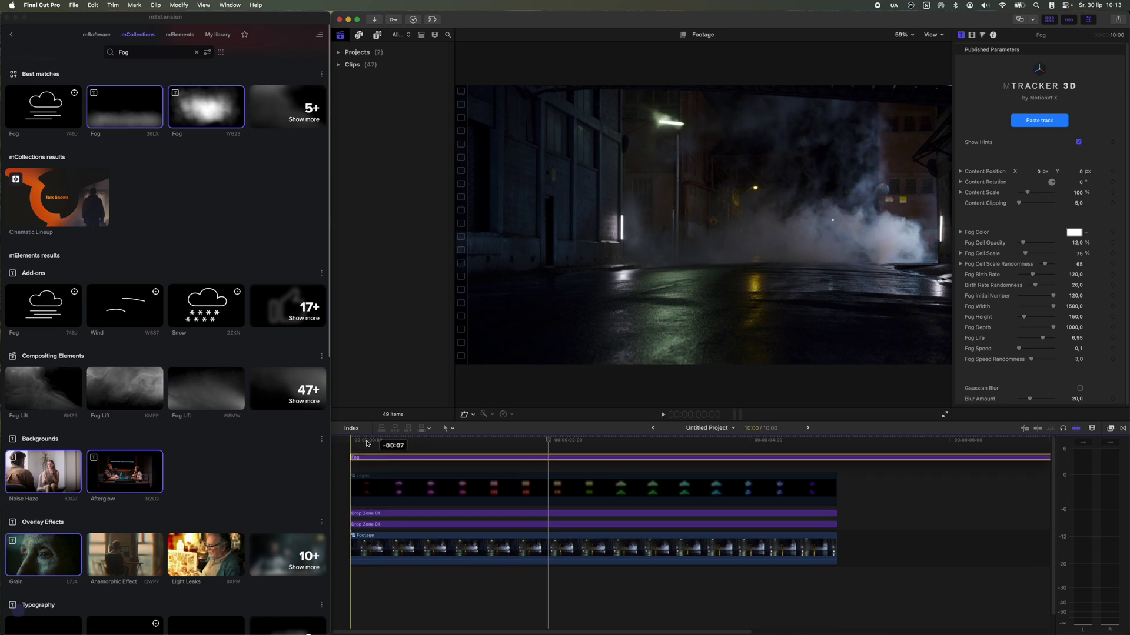
Insert a gap at the very start of the project and move the Fog title earlier so that it begins before the Footage clip
left_click(351, 440)
key("alt+w")
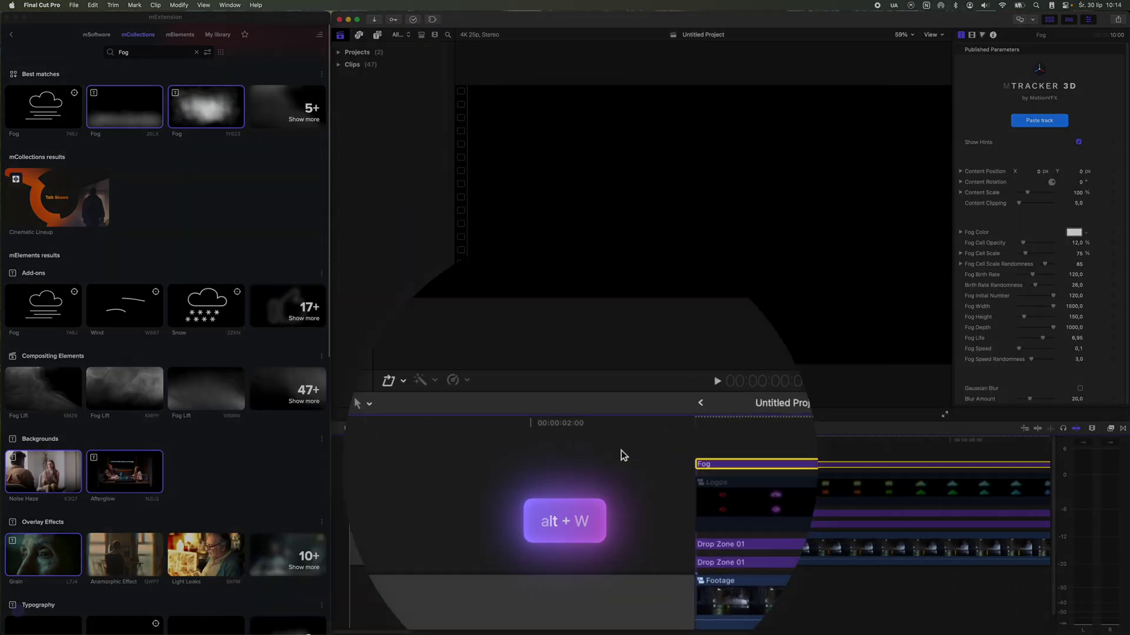
left_click_drag(664, 465, 571, 468)
left_click_drag(429, 628, 523, 626)
At 3:13, paste the mTracker 3D tracking data into the Fog title and acknowledge the confirmation
left_click(454, 439)
left_click_drag(458, 438, 509, 439)
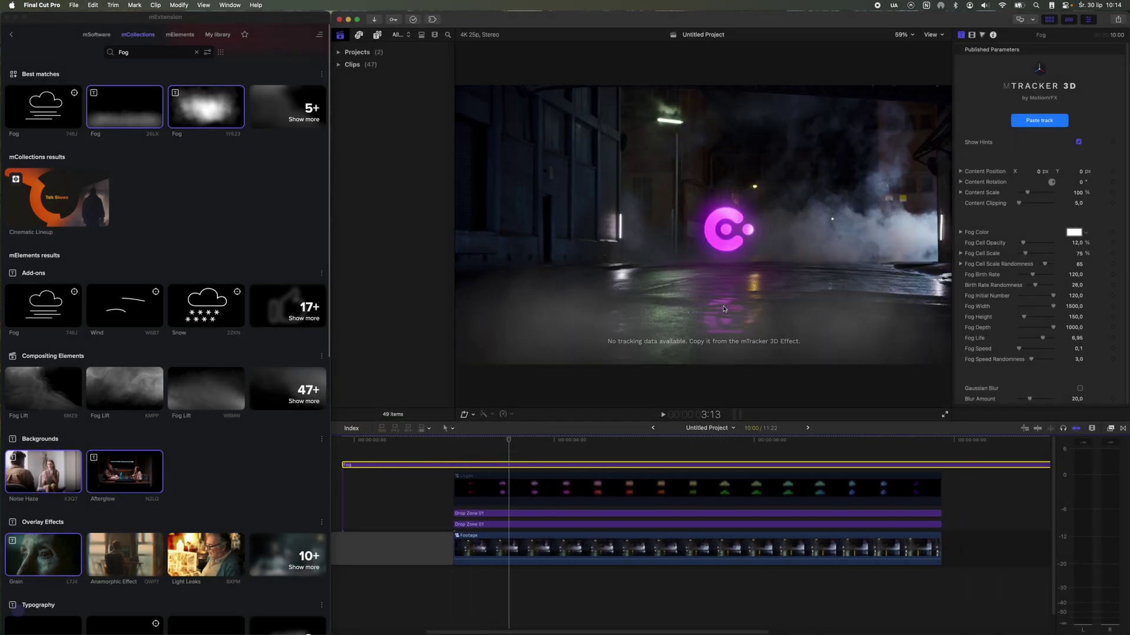
left_click(1036, 125)
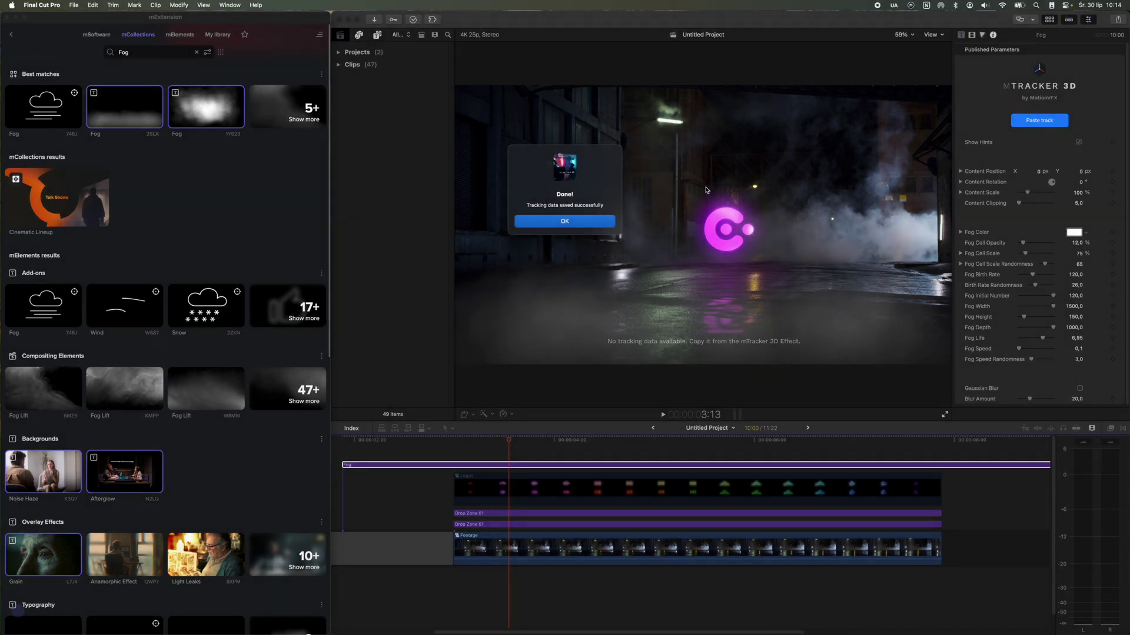
left_click(565, 221)
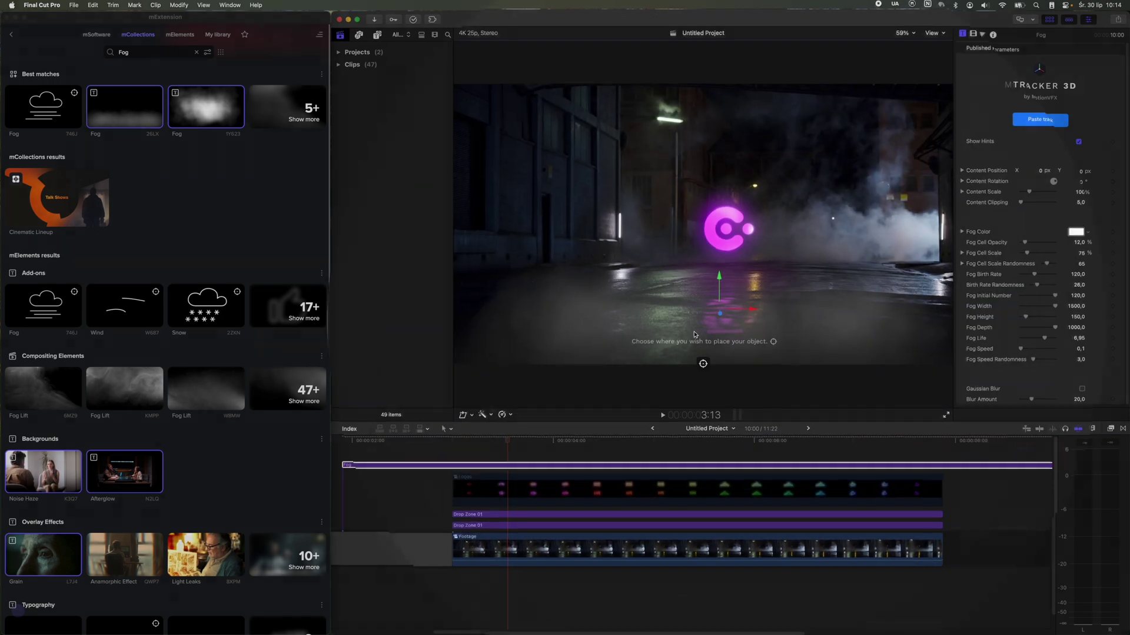
Activate on-screen position picking for the Fog title and, at 3:23, set its Fog Cell Scale to 52%
left_click(704, 363)
left_click_drag(463, 440, 547, 438)
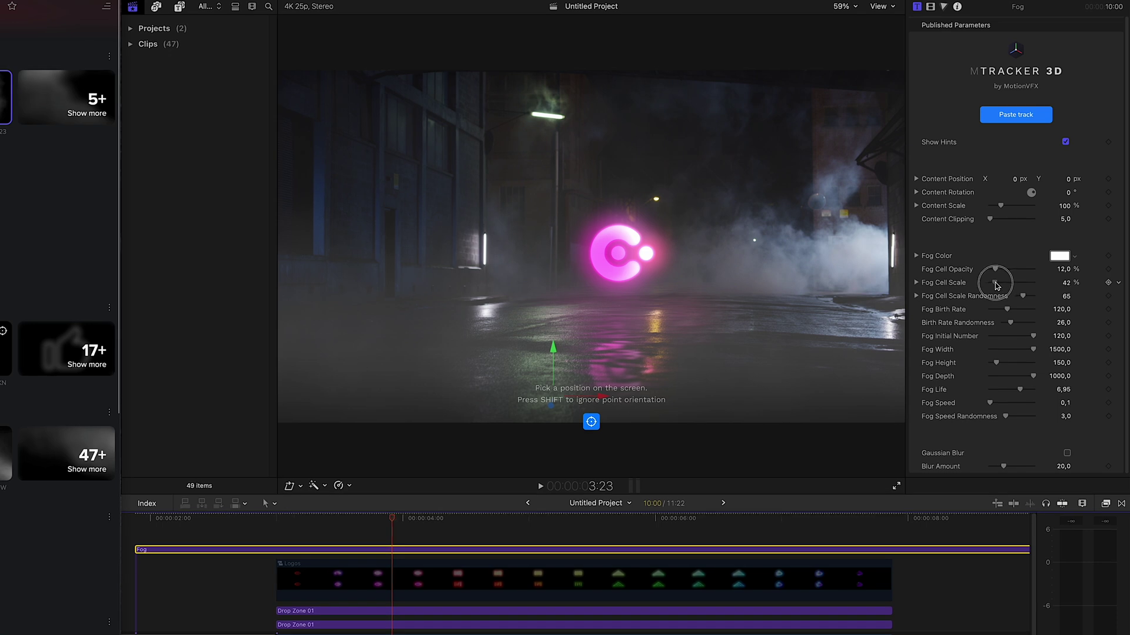
left_click_drag(996, 286, 999, 284)
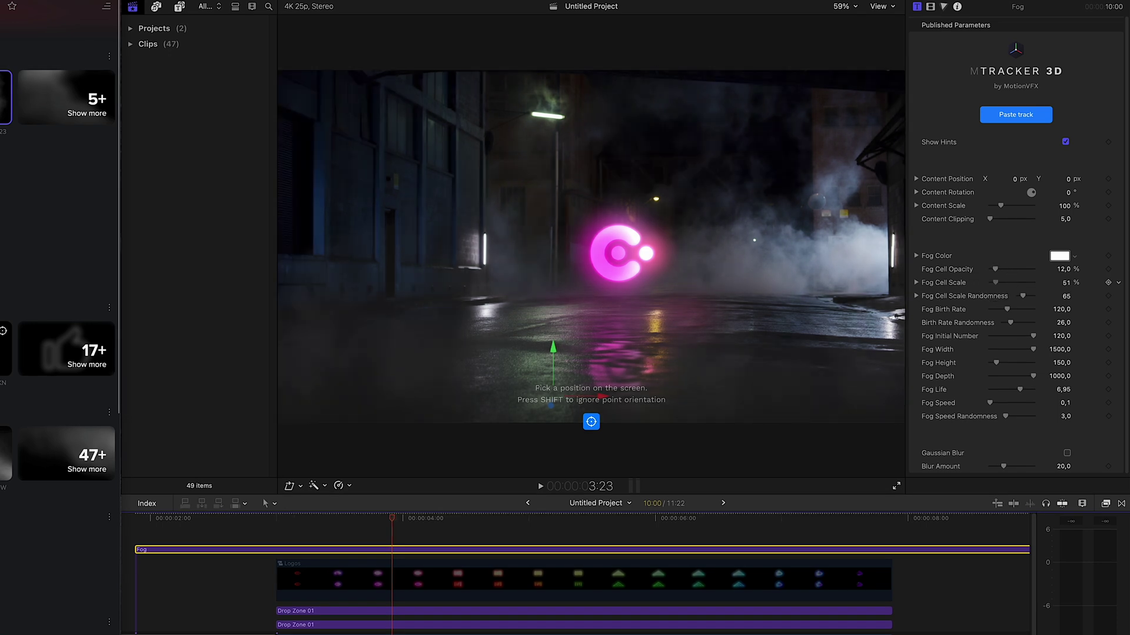
Set the Fog title's Fog Cell Opacity to about 12.9% and tint its Fog Color pale blue
left_click(999, 271)
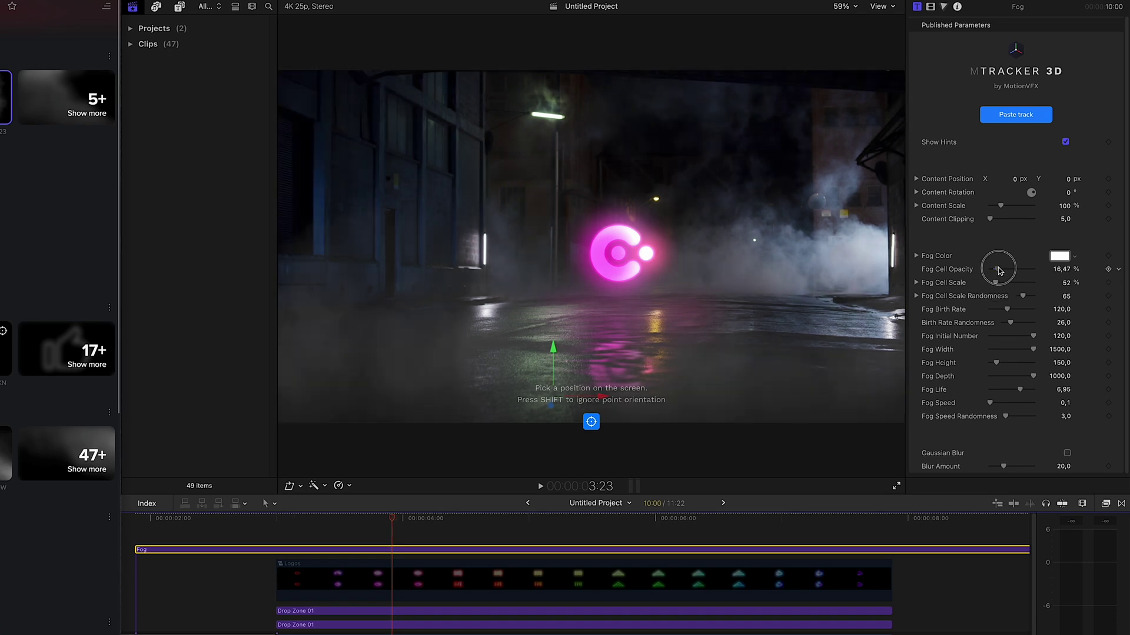
left_click(1056, 256)
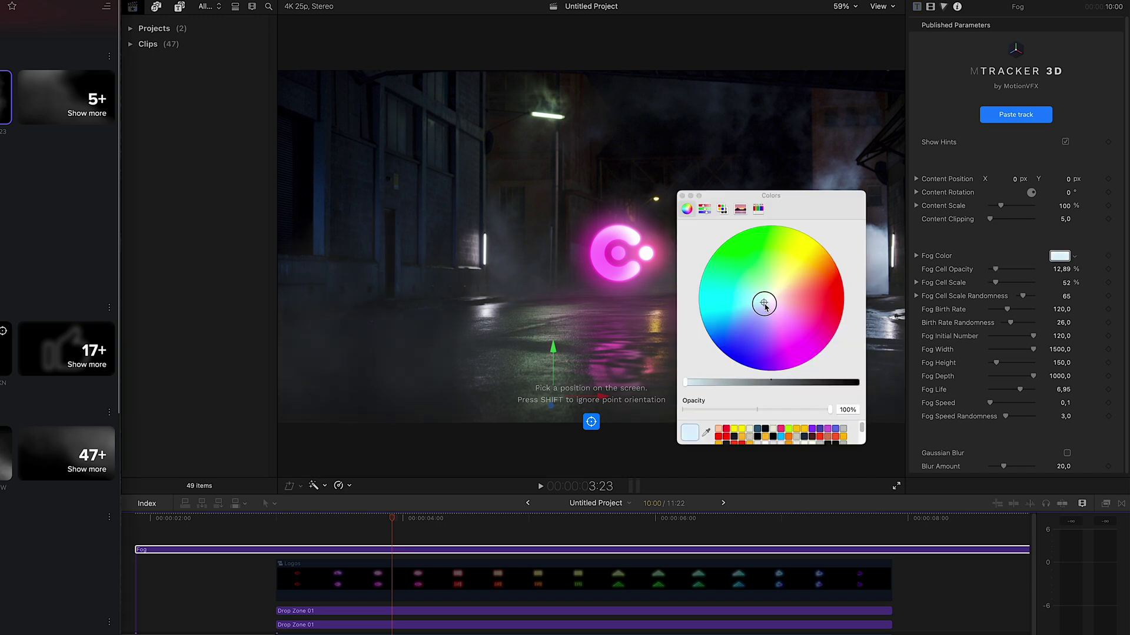
left_click(682, 195)
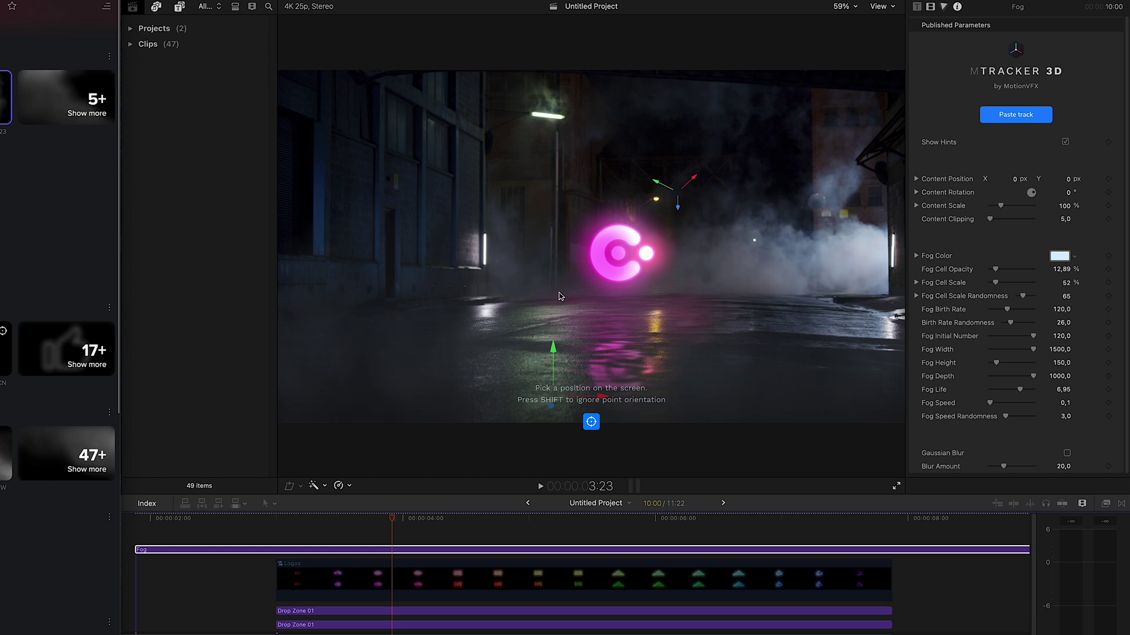
Check the fog along the timeline and reduce its Fog Cell Scale to 40%
left_click_drag(392, 518, 800, 497)
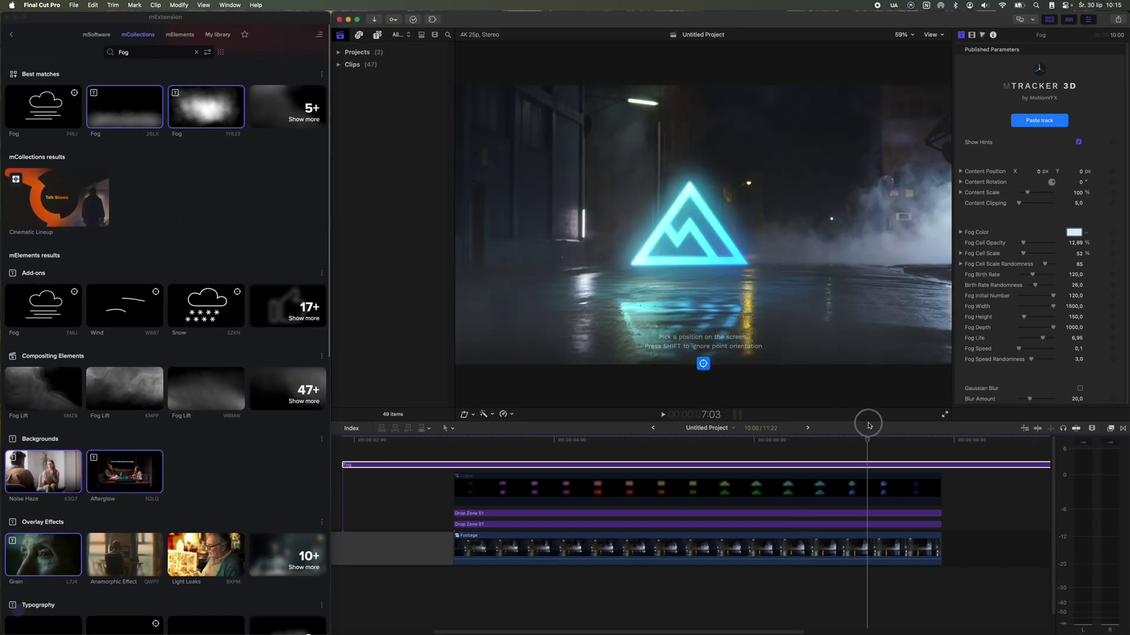
left_click_drag(869, 425, 650, 440)
left_click(1025, 255)
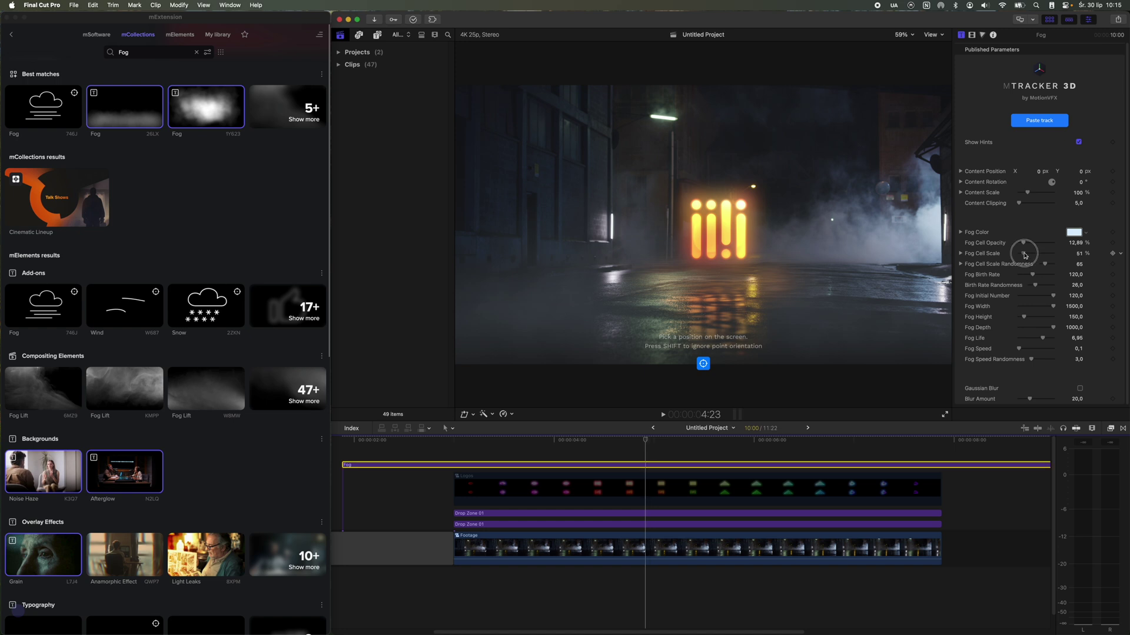
left_click_drag(1023, 255, 1022, 255)
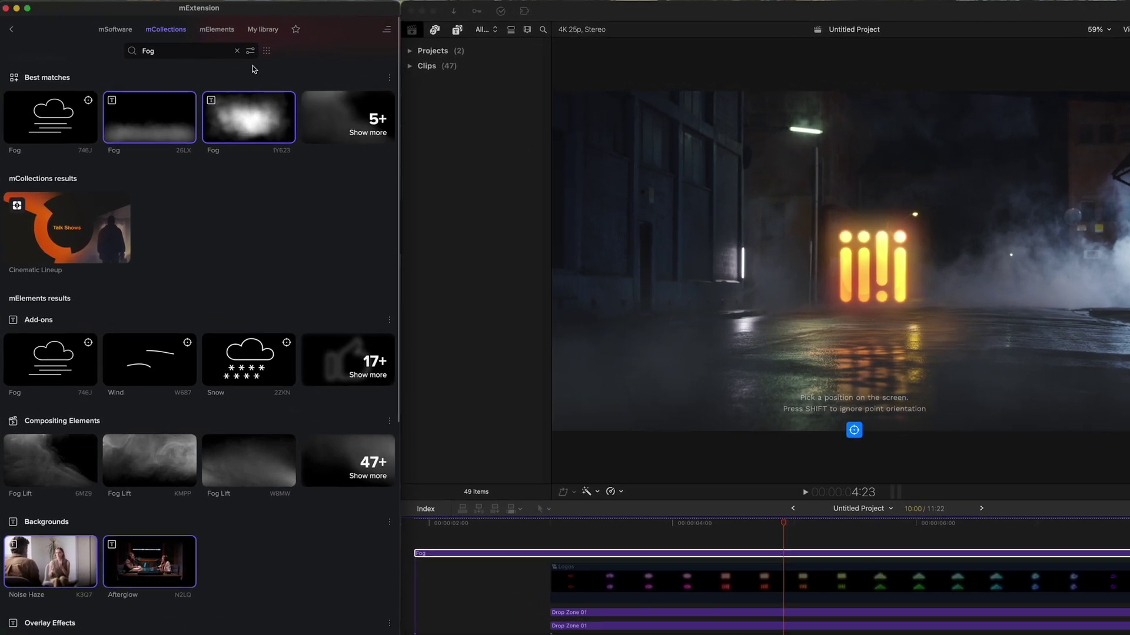
Search mExtension for "Particles" and add the mTracker 3D Particles title above the Fog title, starting before the Footage clip
left_click(165, 54)
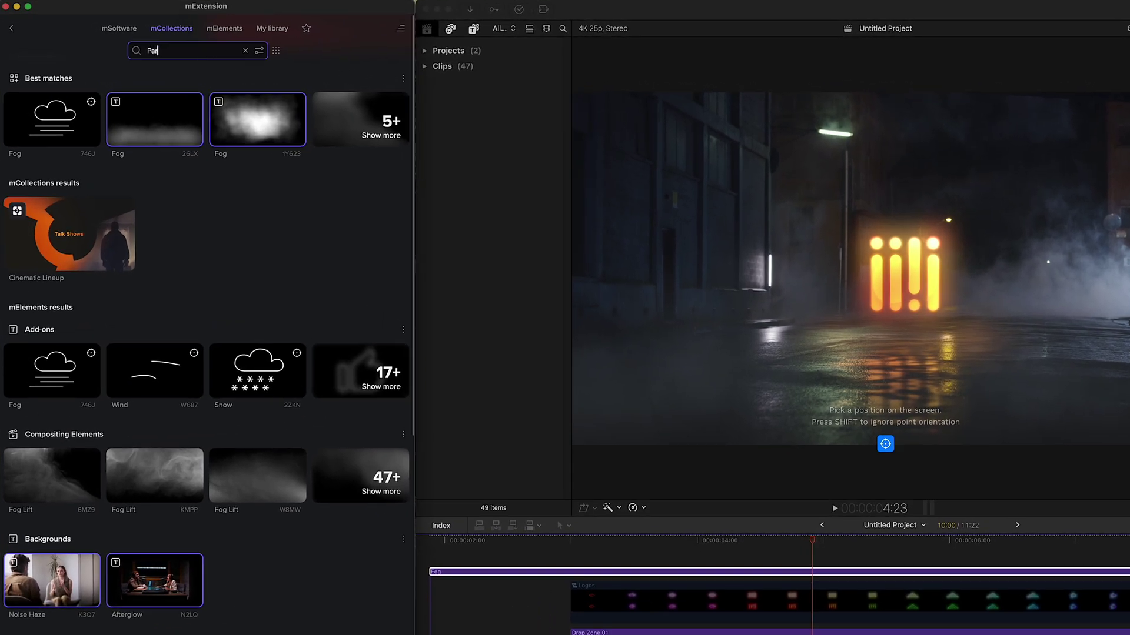
type("Particles")
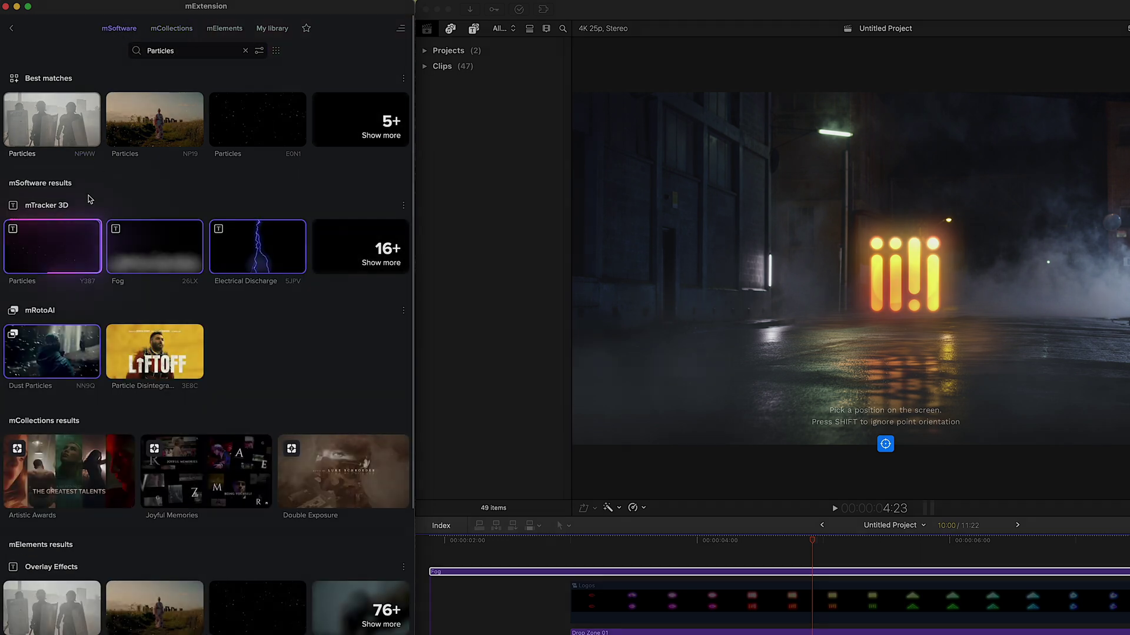
left_click_drag(76, 241, 513, 487)
left_click_drag(444, 428, 400, 500)
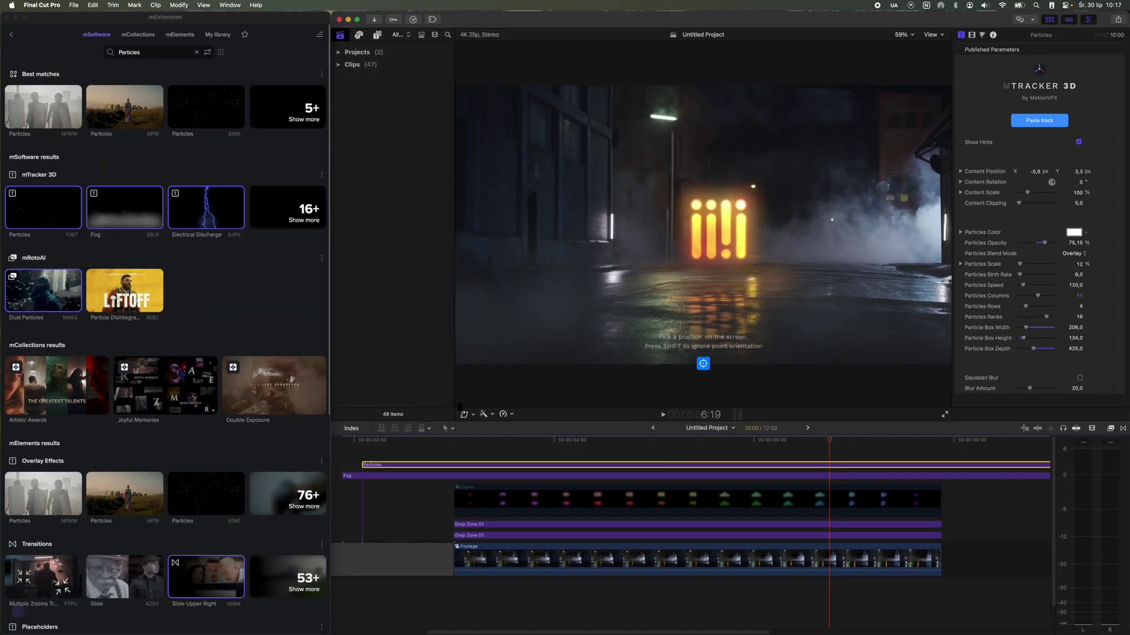
At 6:19, paste the tracking data into the Particles title, activate its position picking, and check the result back at 4:15
left_click(902, 500)
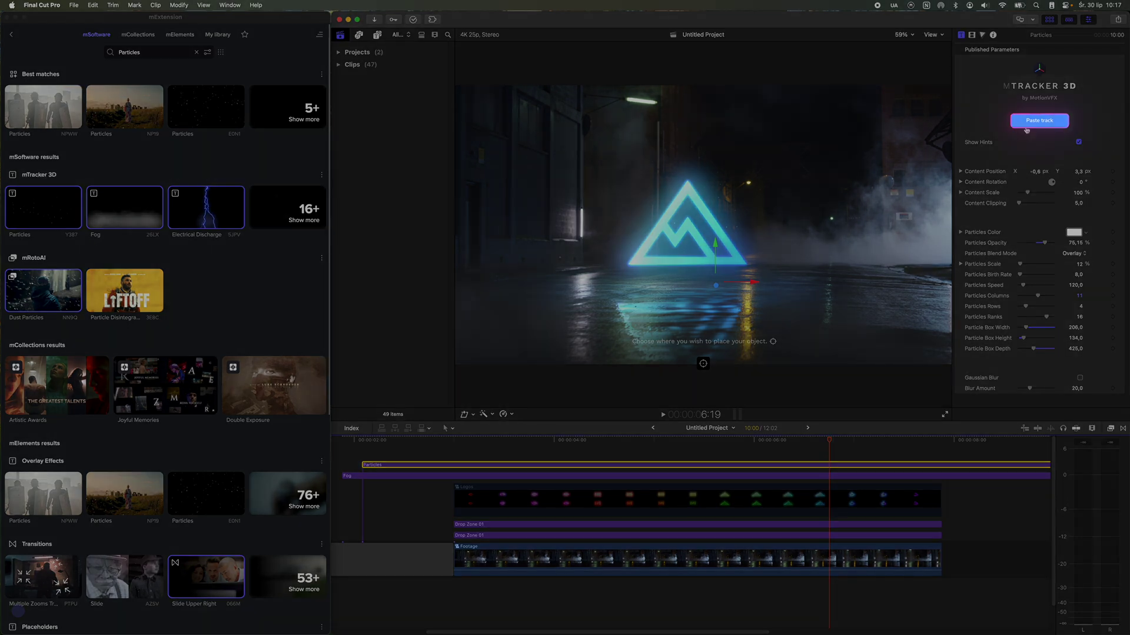
left_click(1027, 125)
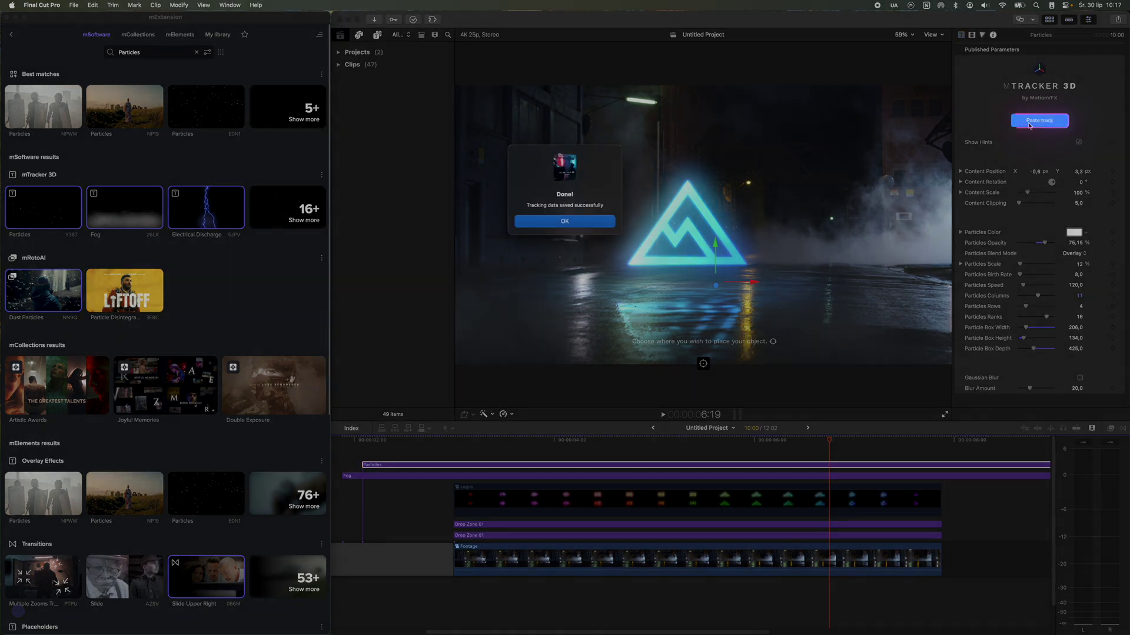
left_click(609, 227)
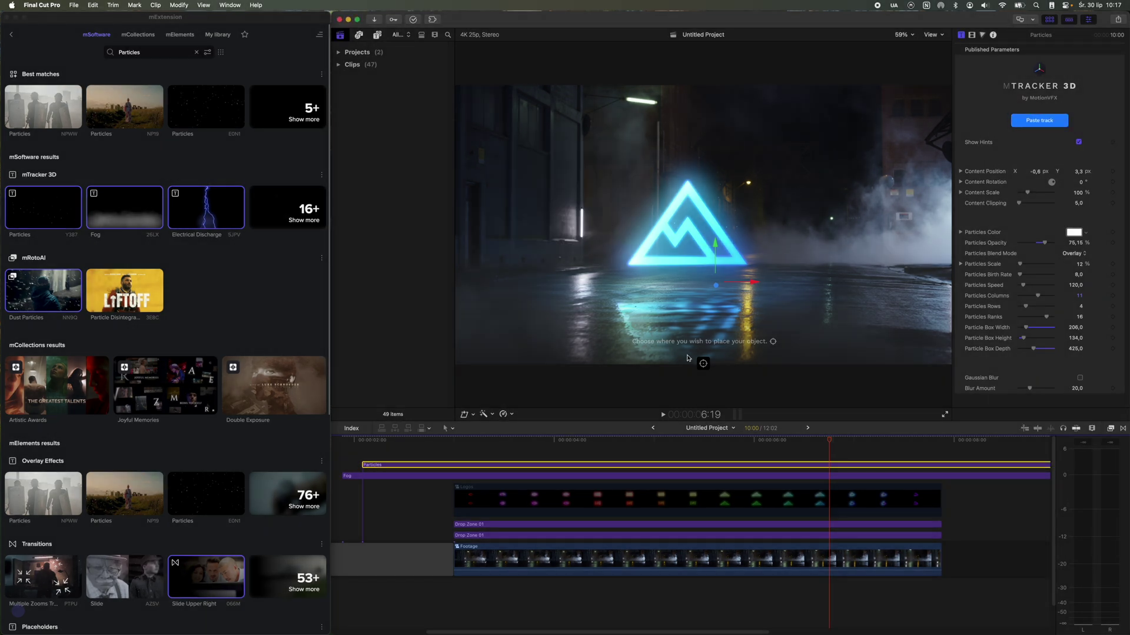
left_click(702, 364)
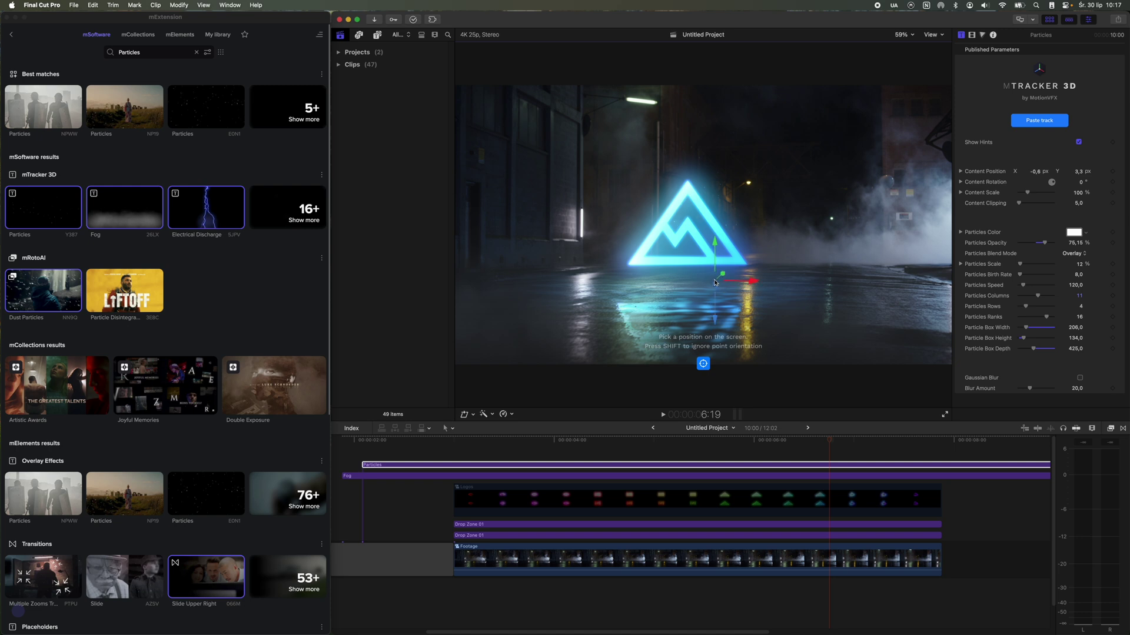
left_click_drag(574, 440, 615, 444)
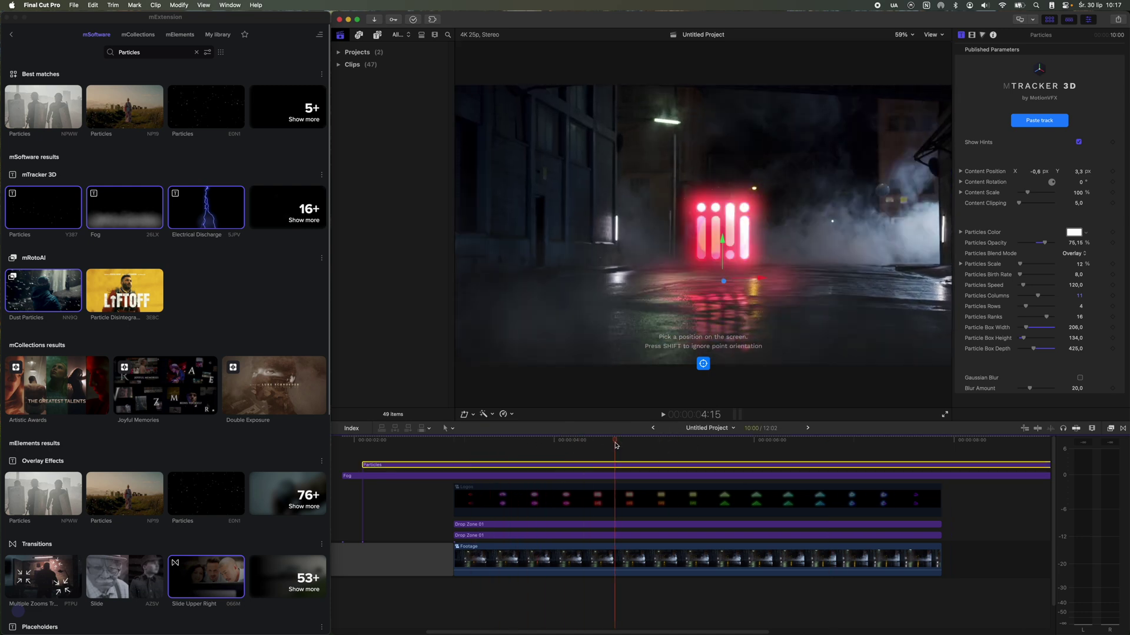
Duplicate the Footage clip directly above the original and temporarily disable the Particles, Fog and Drop Zone 01 titles above it
left_click_drag(618, 557, 624, 517)
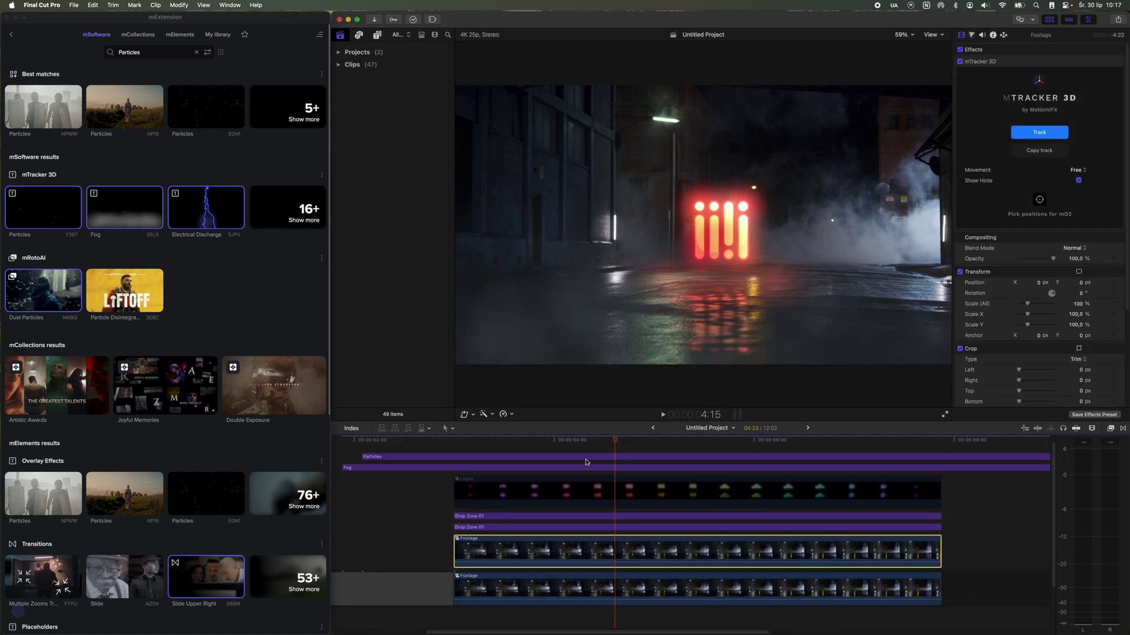
left_click_drag(581, 450, 605, 480)
key("v")
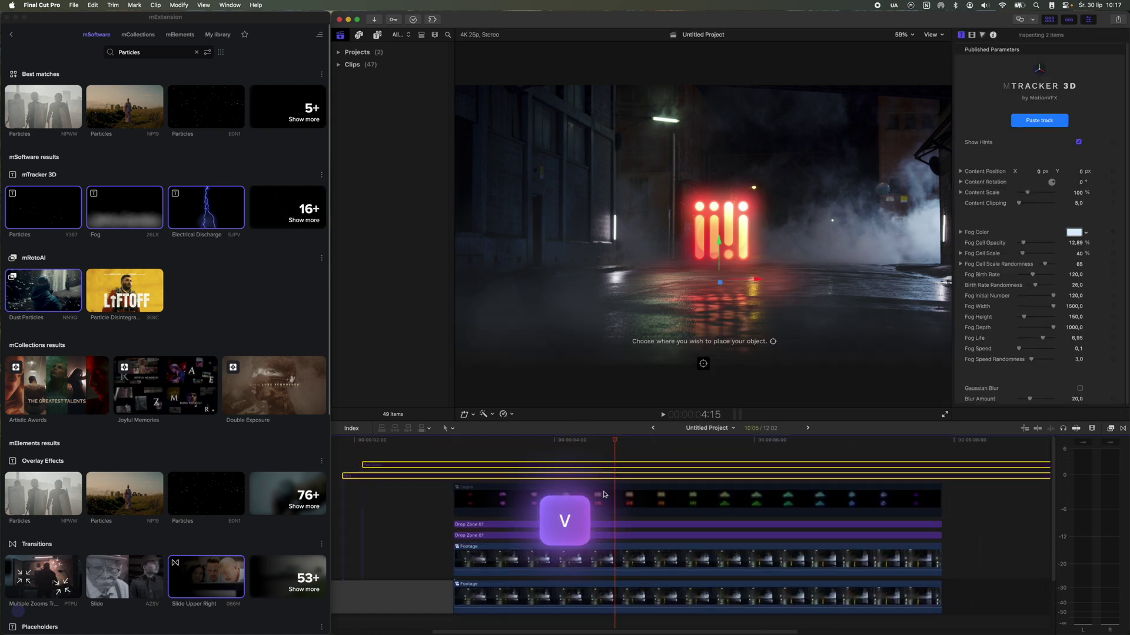
left_click(595, 559)
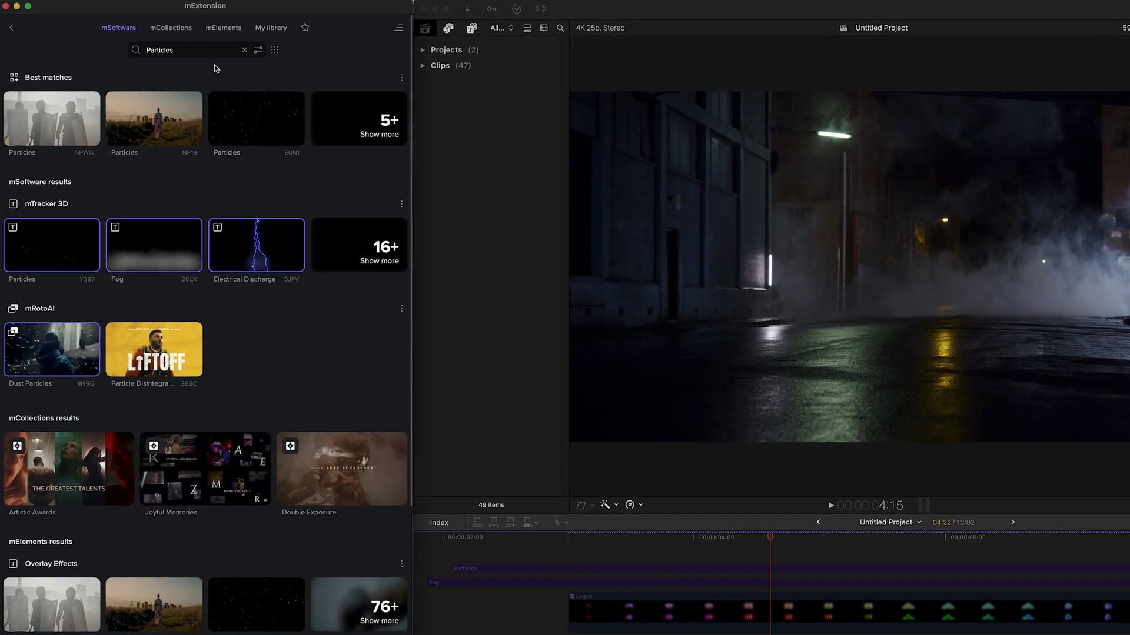
Search mExtension for "mRotoAI" and apply the mRotoAI effect to the upper Footage clip, ready for masking
left_click(165, 53)
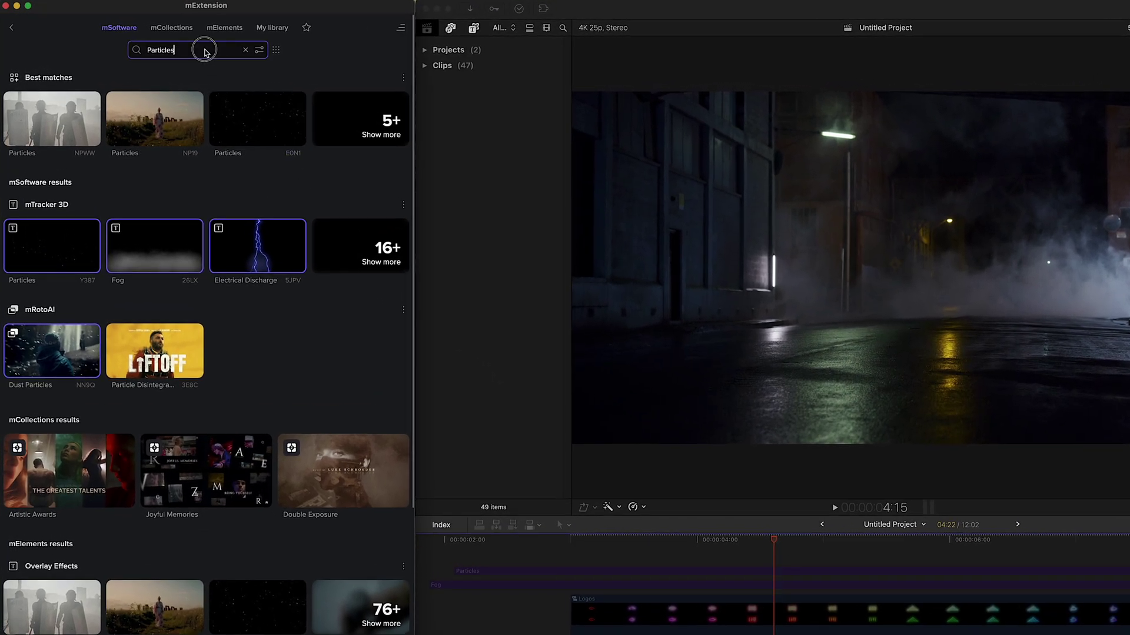
type("mRotoAI")
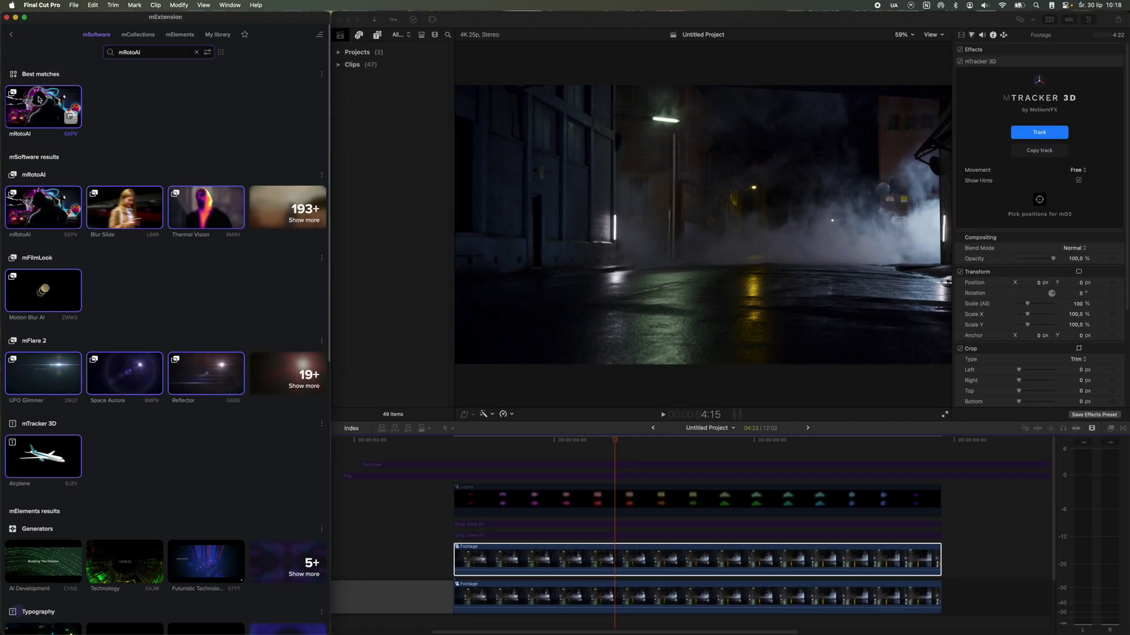
left_click_drag(39, 98, 598, 553)
left_click(1055, 234)
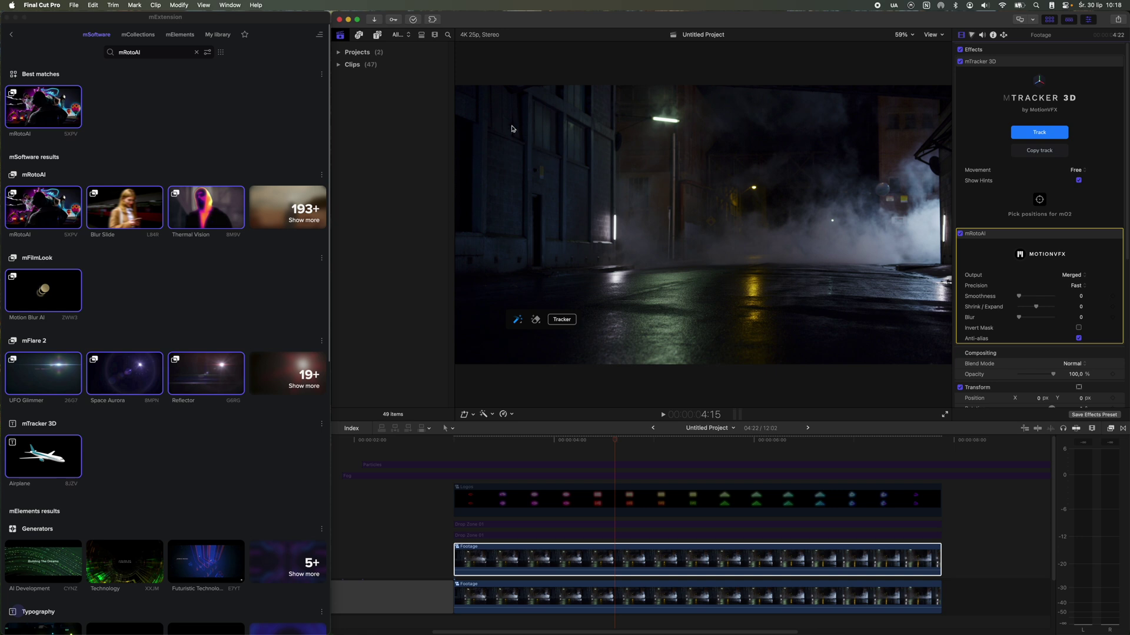
Mask the building wall beside the street with mRotoAI and track the mask in both directions
left_click_drag(512, 129, 537, 252)
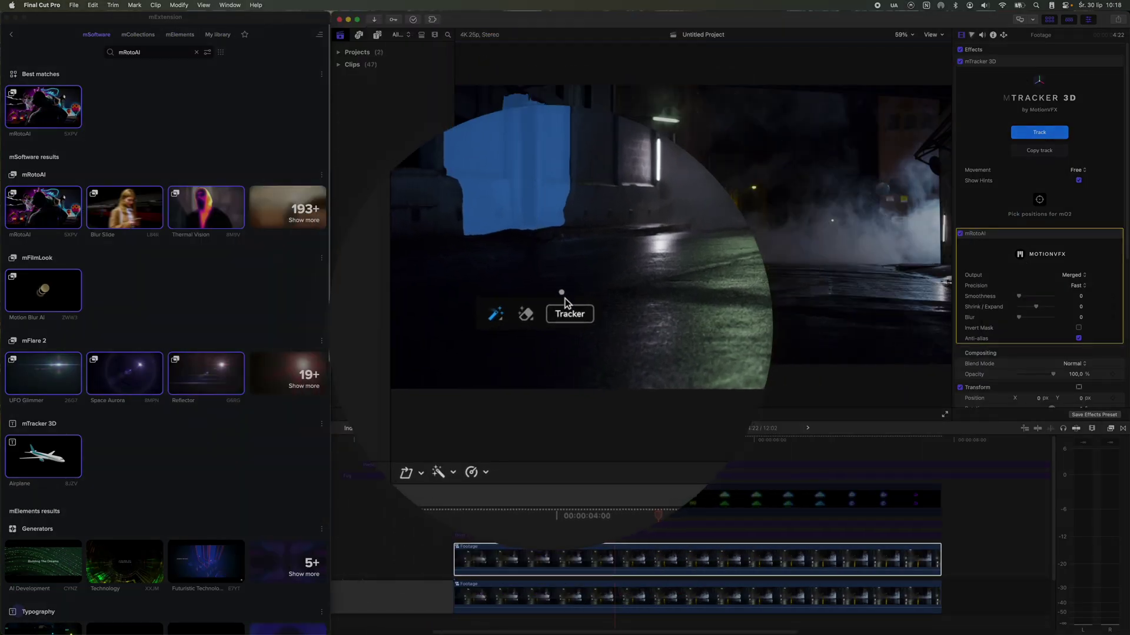
left_click(566, 312)
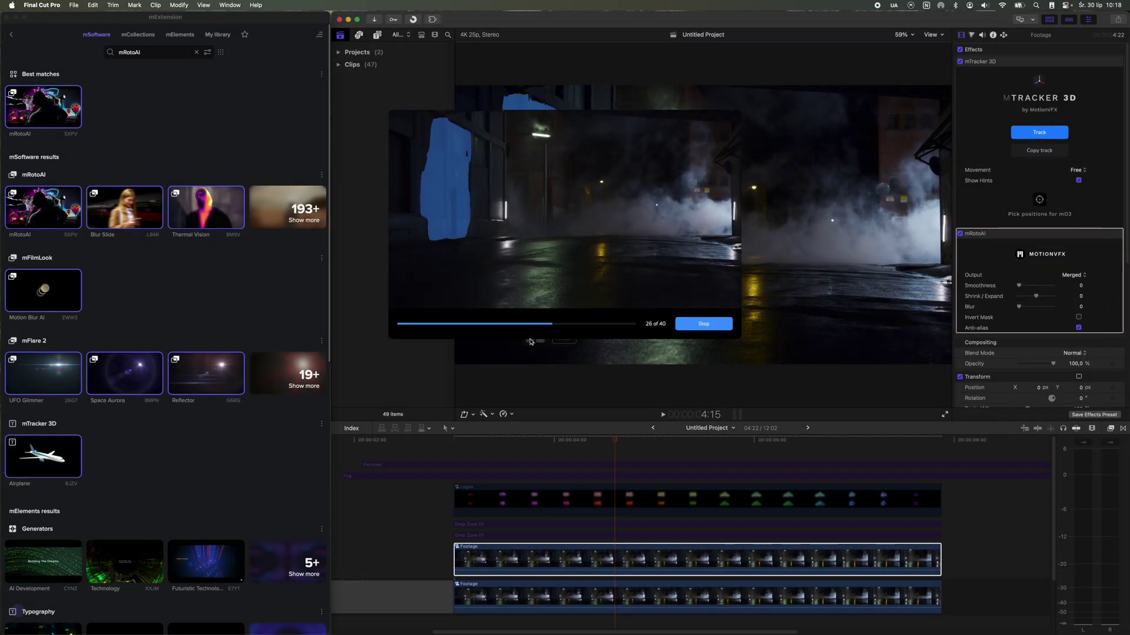
left_click(536, 341)
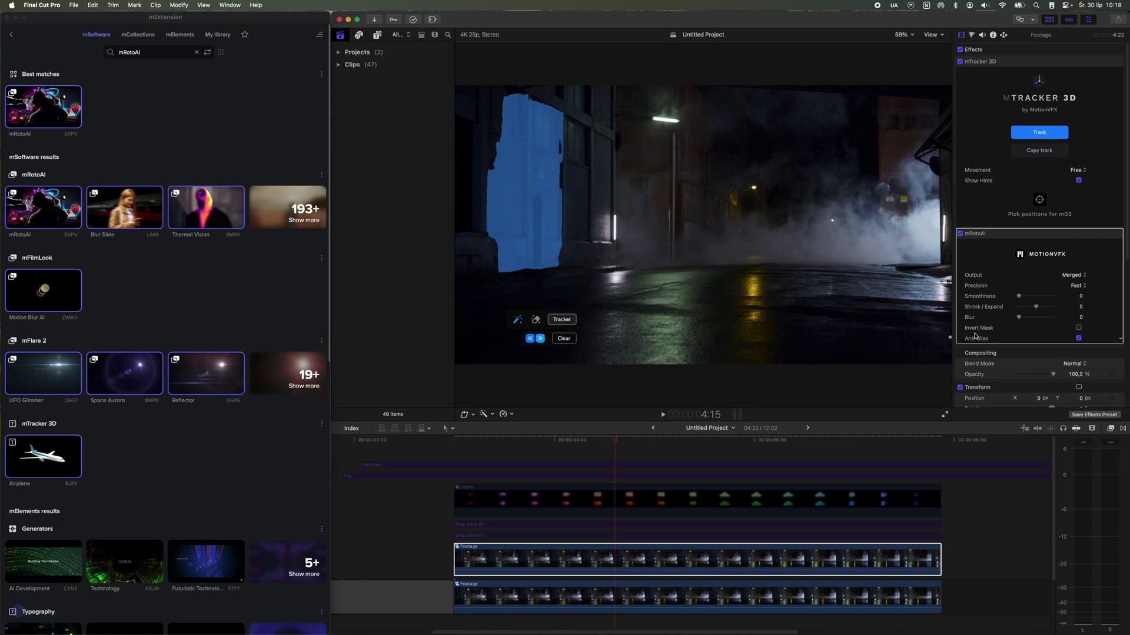
Raise the mRotoAI mask's Blur to 3.56 and set its Output to Masked Video
left_click_drag(1016, 316, 1060, 312)
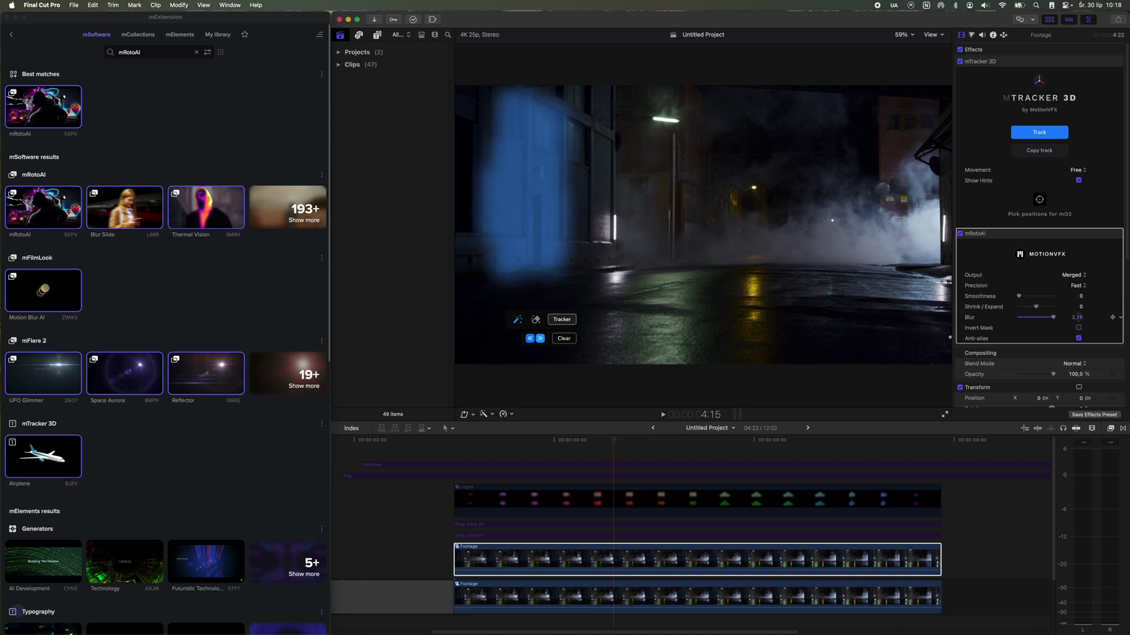
left_click_drag(1077, 317, 1078, 304)
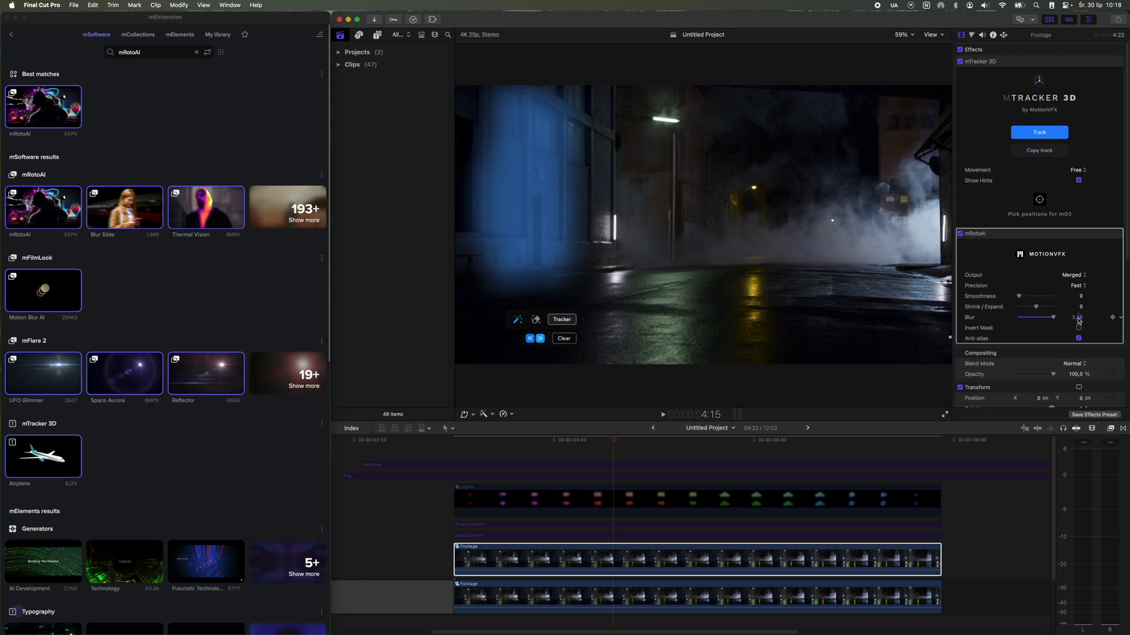
left_click(1073, 275)
left_click(1077, 296)
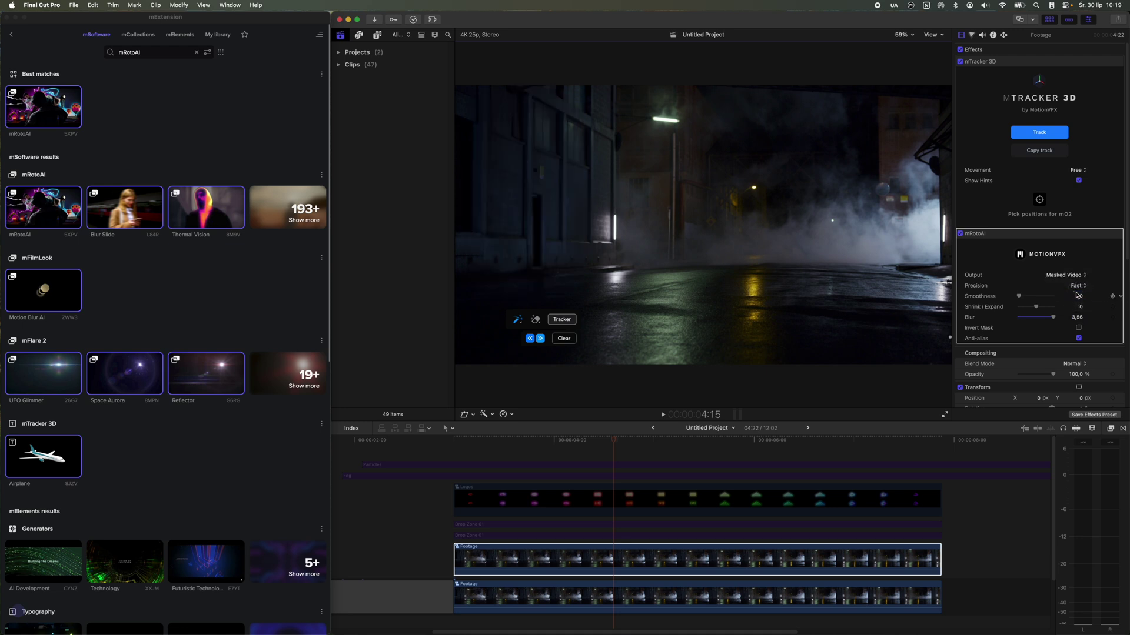
Re-enable the Particles and Fog titles and both Drop Zone 01 titles
left_click_drag(642, 445, 616, 484)
key("v")
left_click(615, 524)
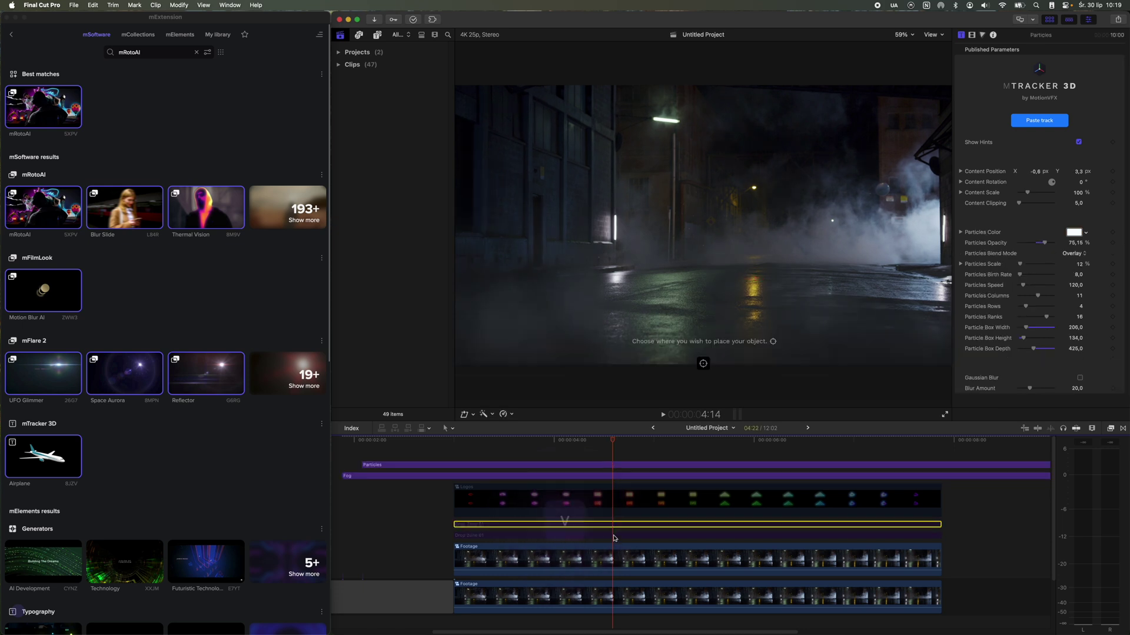
key("v")
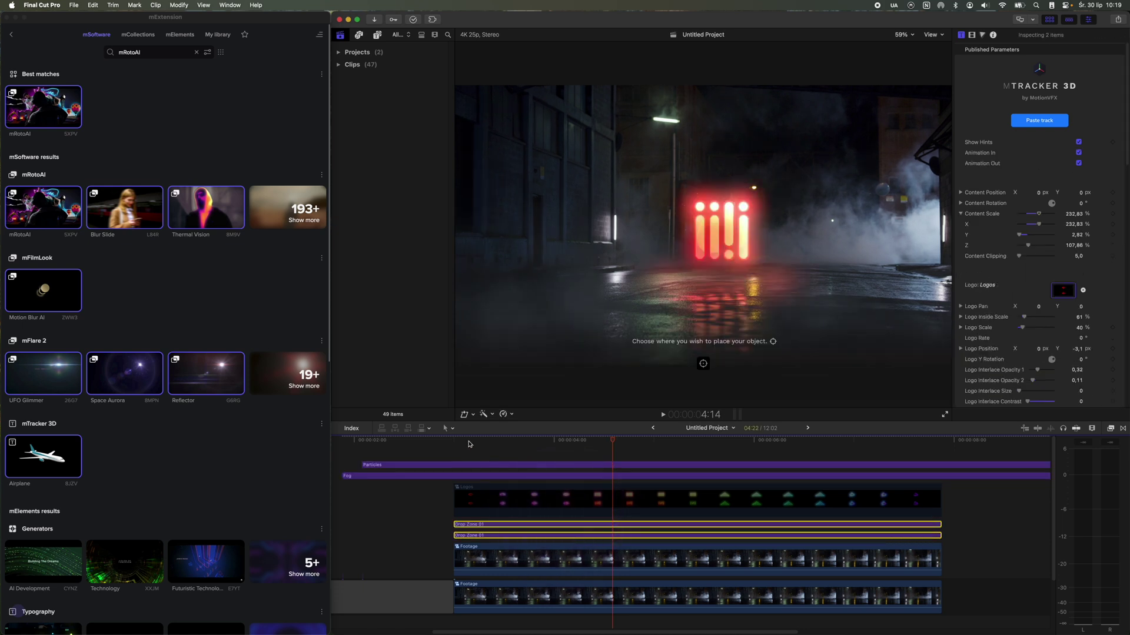
At 3:00, collapse the upper Footage clip's effects and add a Color Board correction with a starting exposure keyframe
key("Left")
left_click(468, 553)
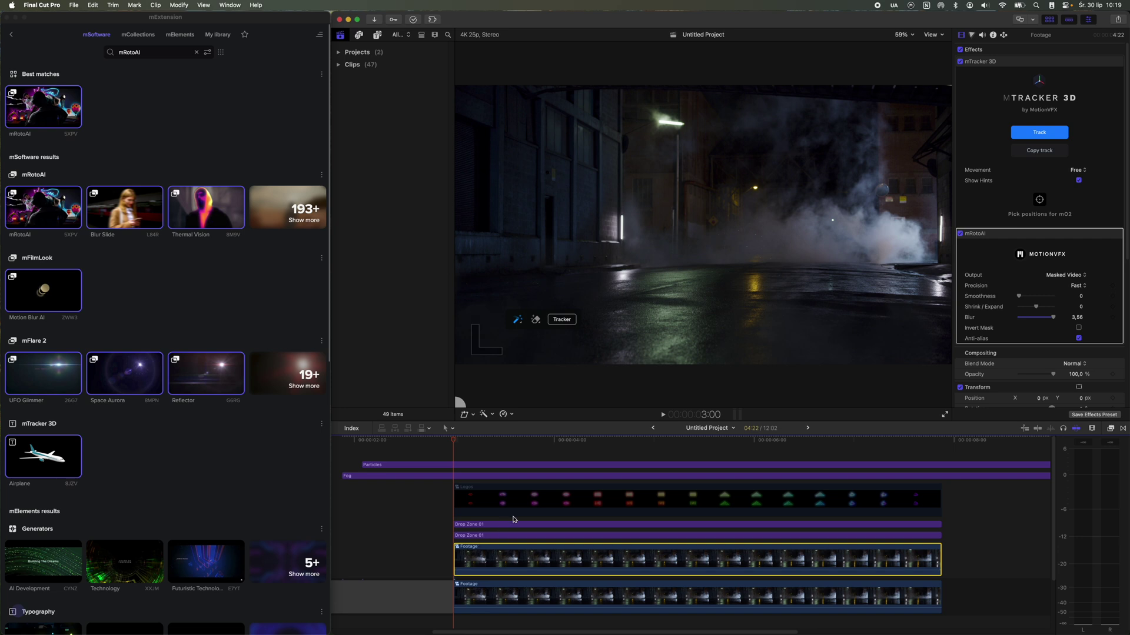
left_click(1097, 46)
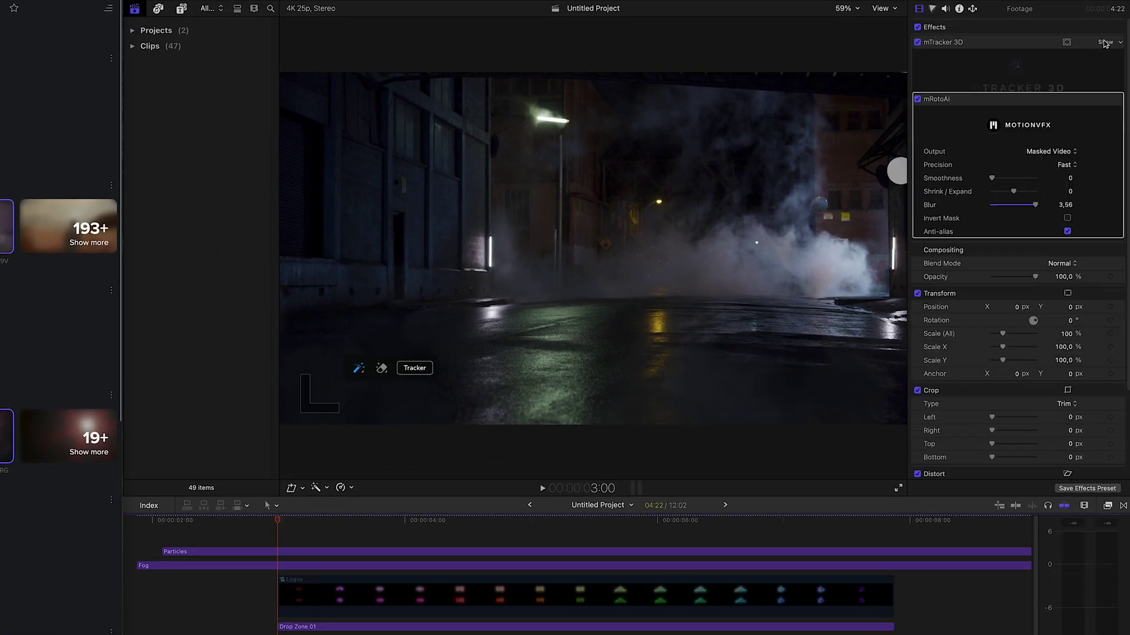
left_click(1103, 56)
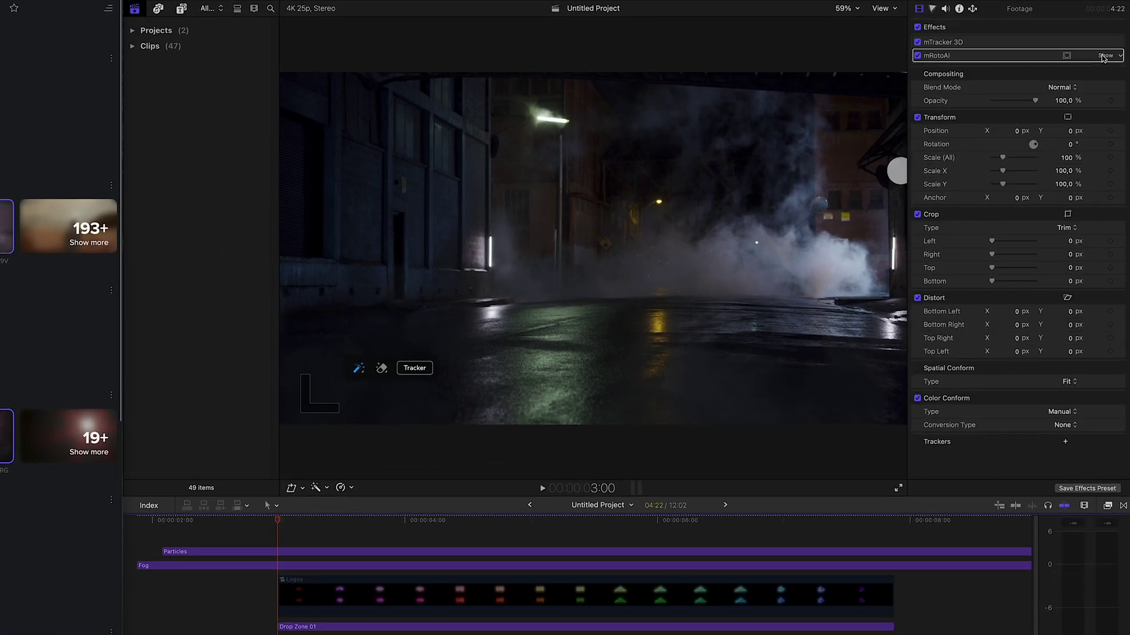
left_click(932, 9)
left_click(974, 27)
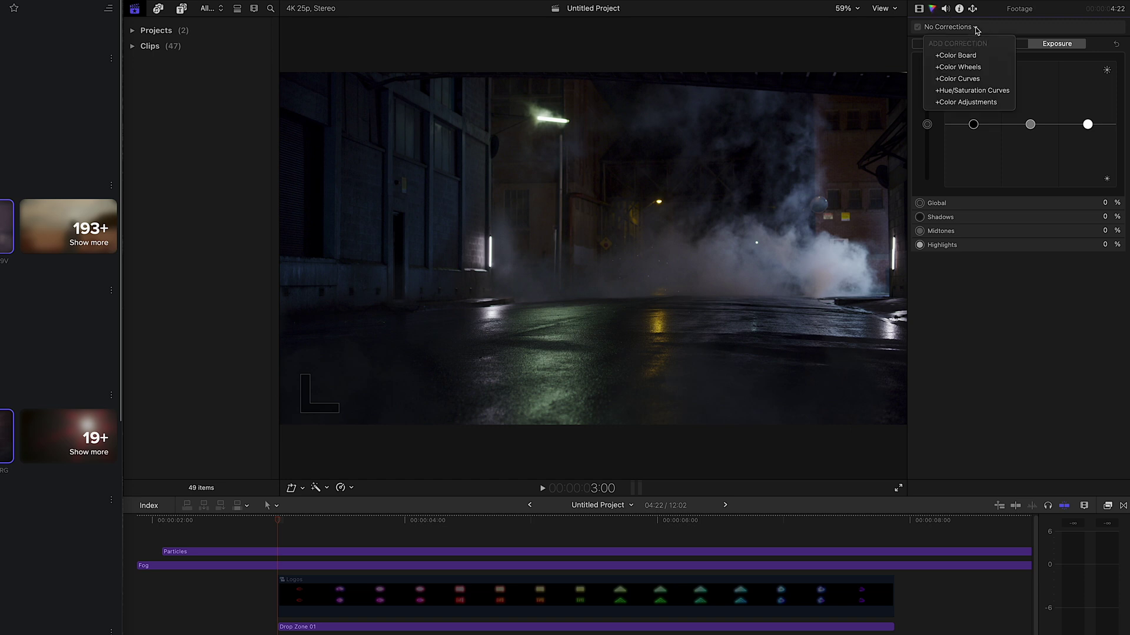
left_click(981, 55)
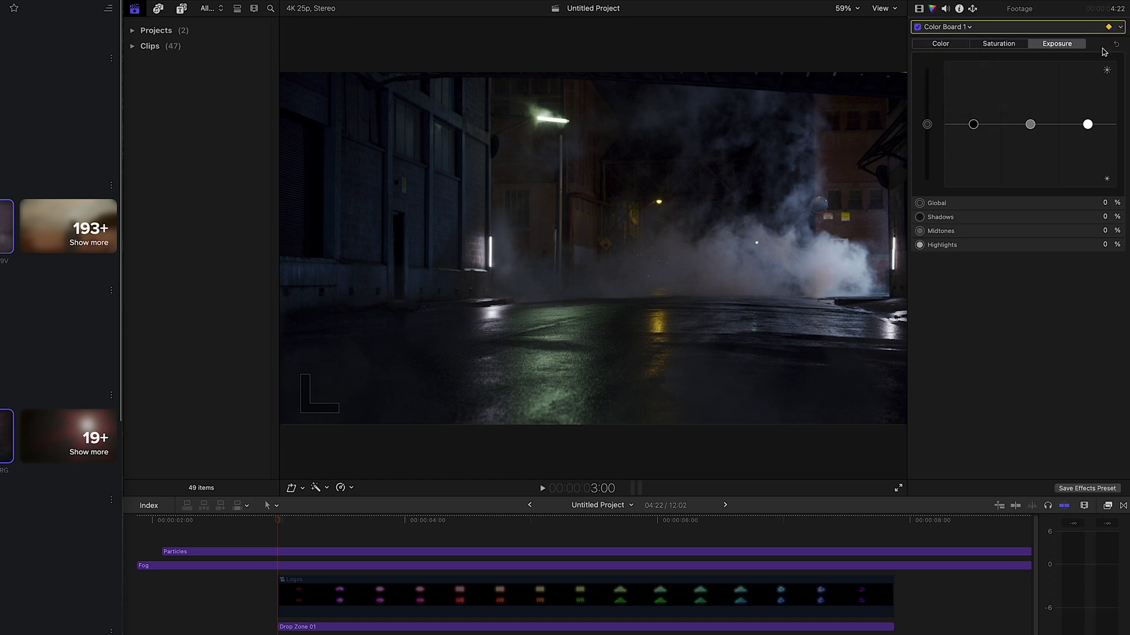
Keyframe the Color Board's Highlights exposure to 41% partway through the upper Footage clip and back to 0% at 7:22
left_click_drag(300, 518, 636, 523)
left_click_drag(1086, 85, 1084, 95)
left_click(689, 521)
left_click(732, 521)
left_click_drag(786, 522, 892, 519)
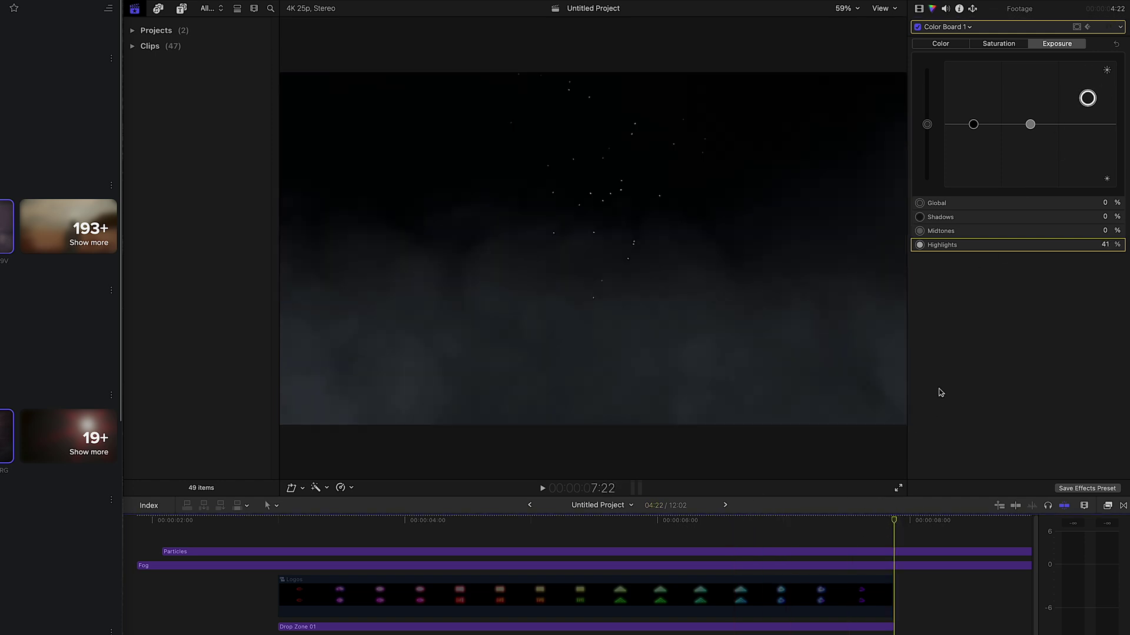
left_click_drag(1088, 99, 1089, 104)
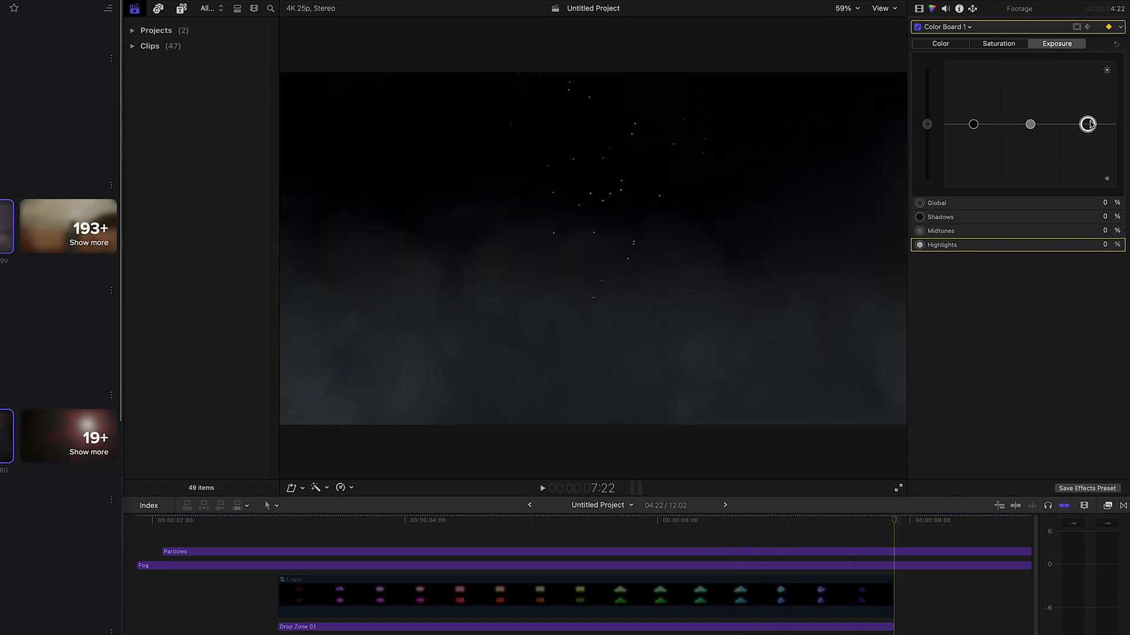
At 3:23, add a second Color Board correction to the upper Footage clip and place it above Color Board 1
left_click_drag(846, 522, 395, 522)
left_click(967, 27)
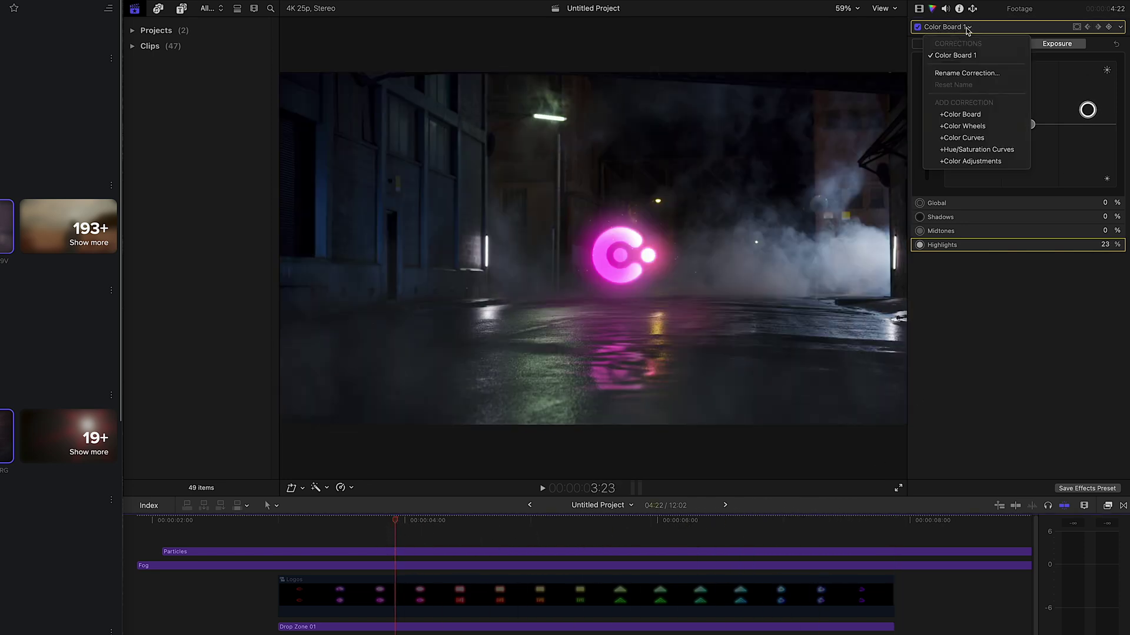
left_click(987, 114)
left_click(919, 9)
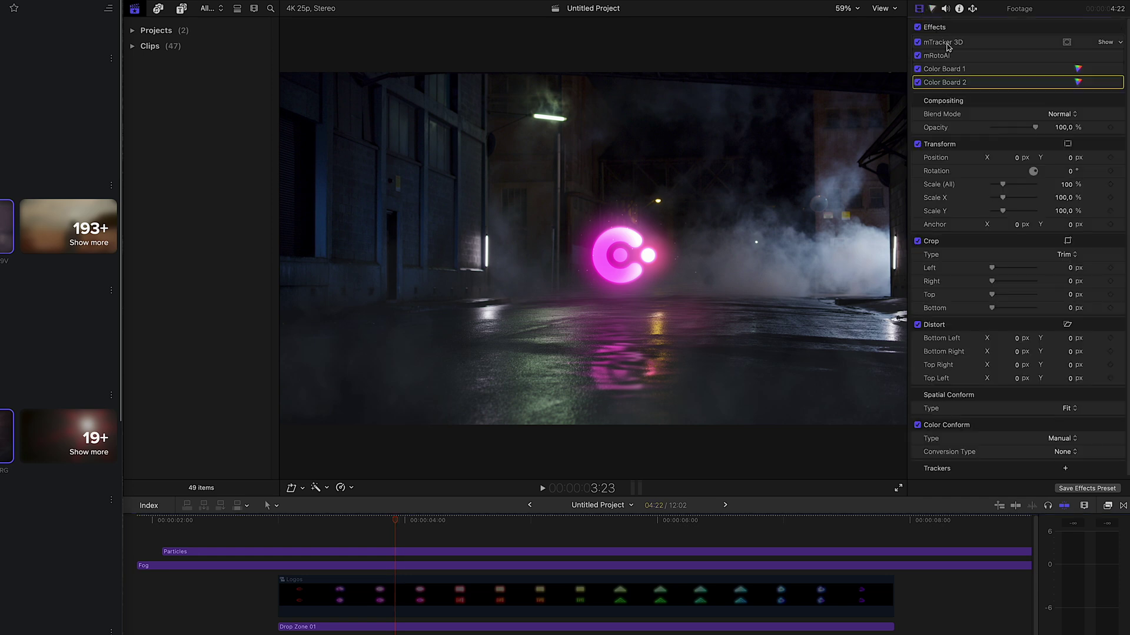
left_click_drag(984, 85, 987, 70)
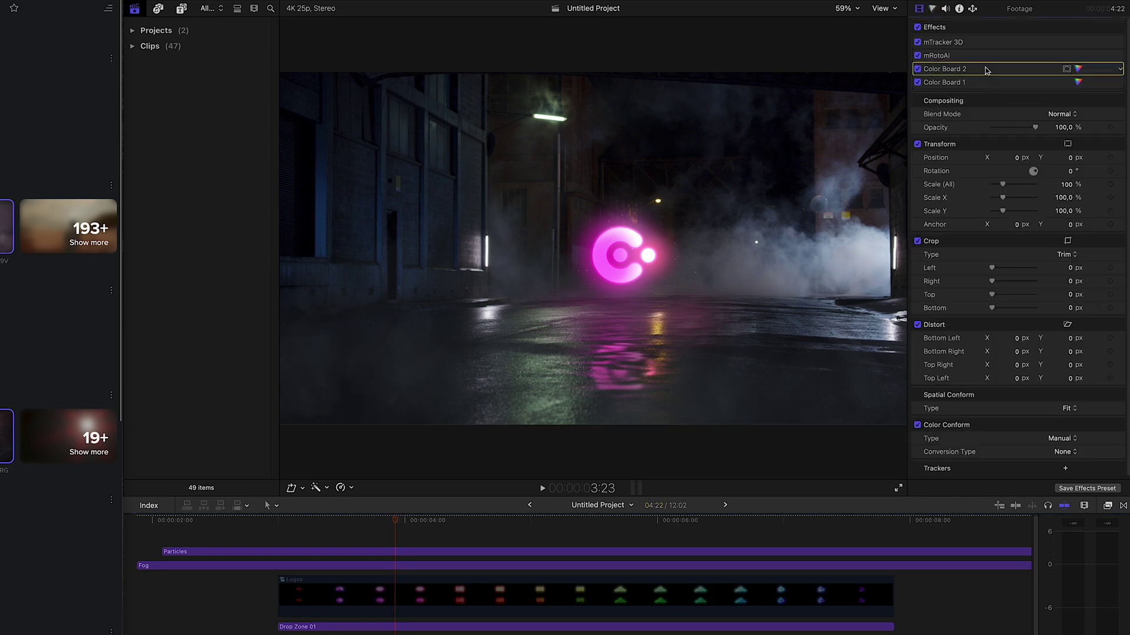
At 3:09, keyframe Color Board 2's Highlights color at 342° and 83%
left_click(932, 9)
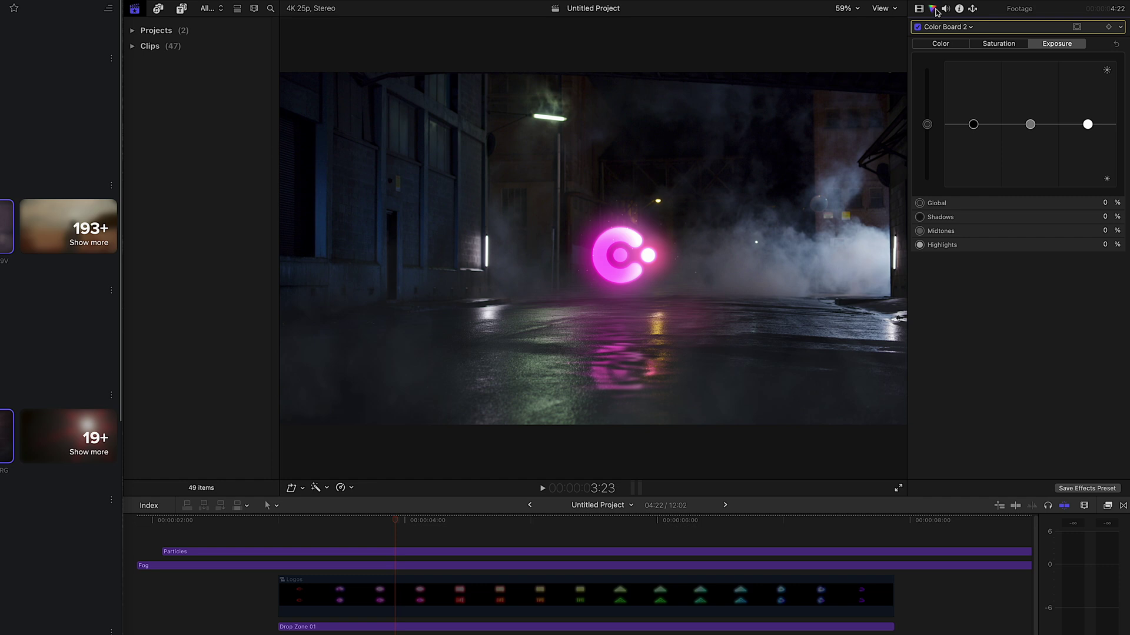
left_click(940, 43)
left_click_drag(277, 522, 326, 518)
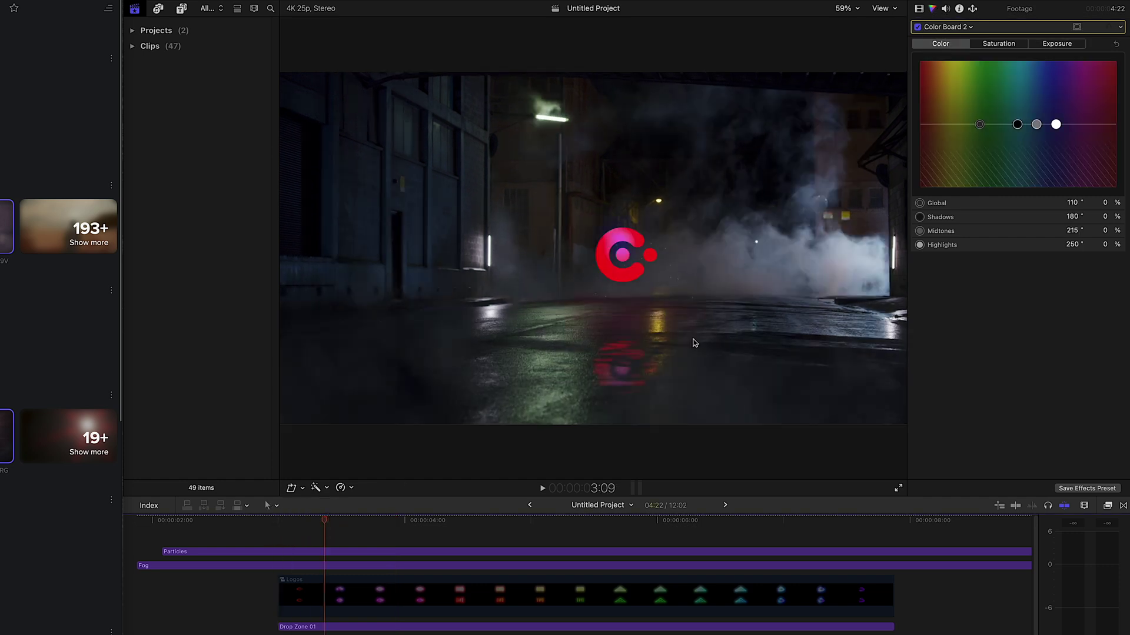
left_click(1056, 124)
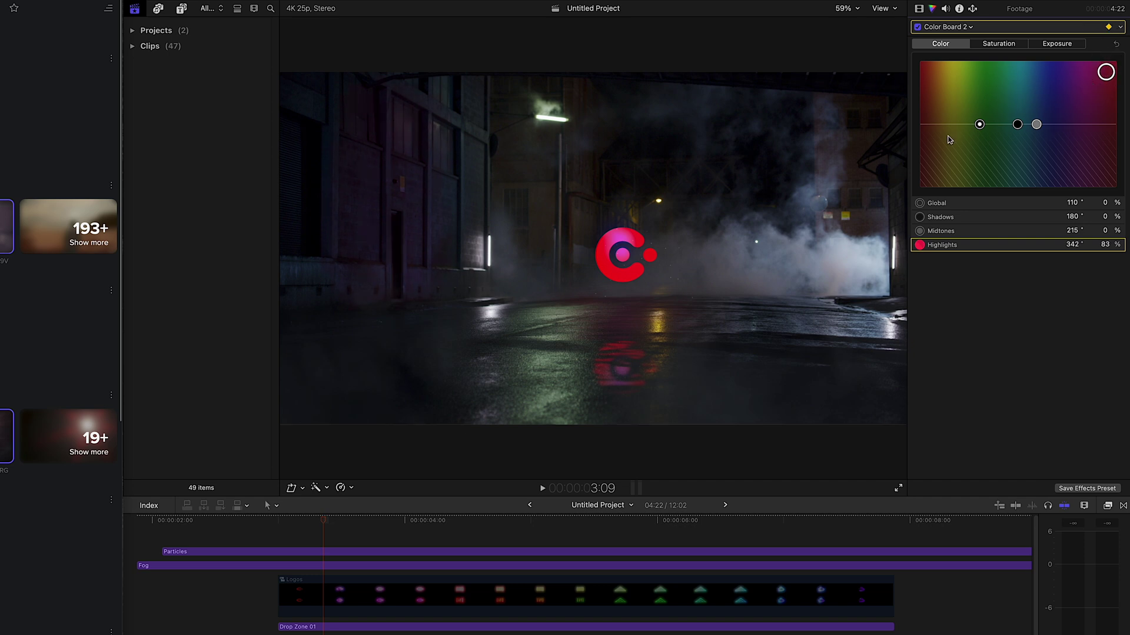
Keyframe Color Board 2's Highlights hue along the clip to match each logo's color, including 310° at 4:08 and 359° at 4:20
left_click(381, 523)
left_click(442, 522)
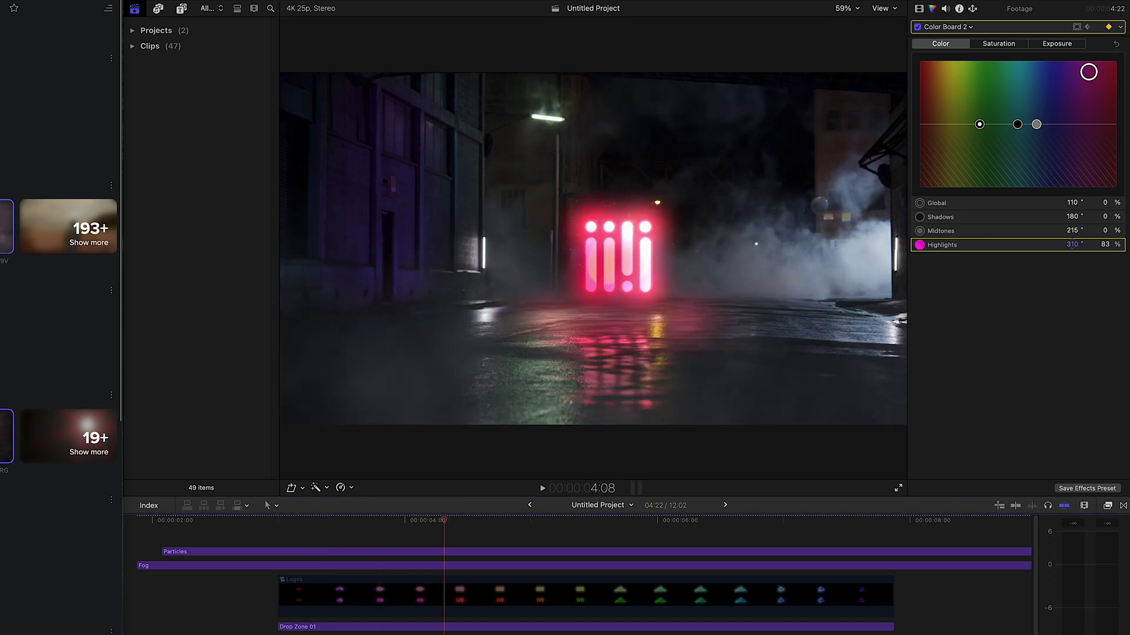
key("space")
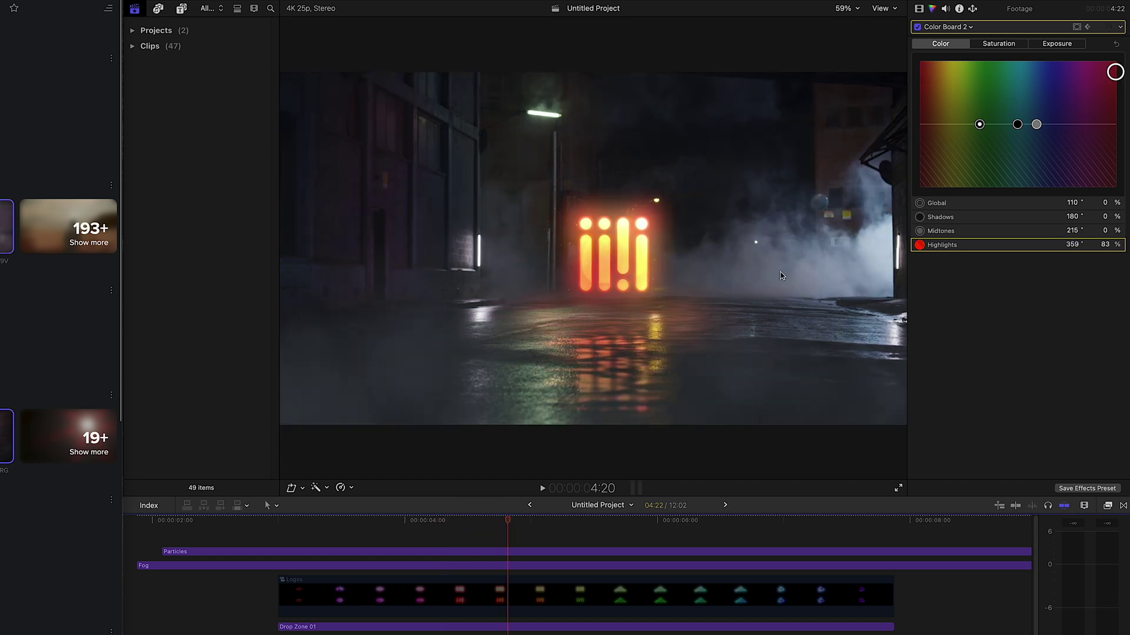
left_click(550, 523)
left_click_drag(1072, 244, 1072, 230)
left_click(607, 523)
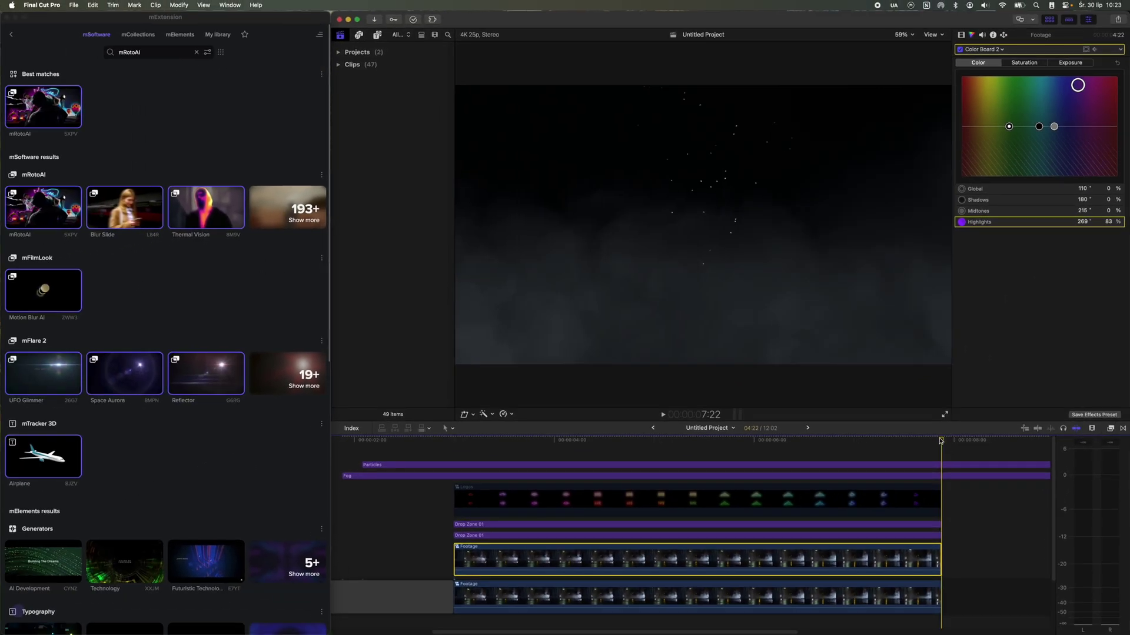
left_click(633, 531)
left_click(626, 450)
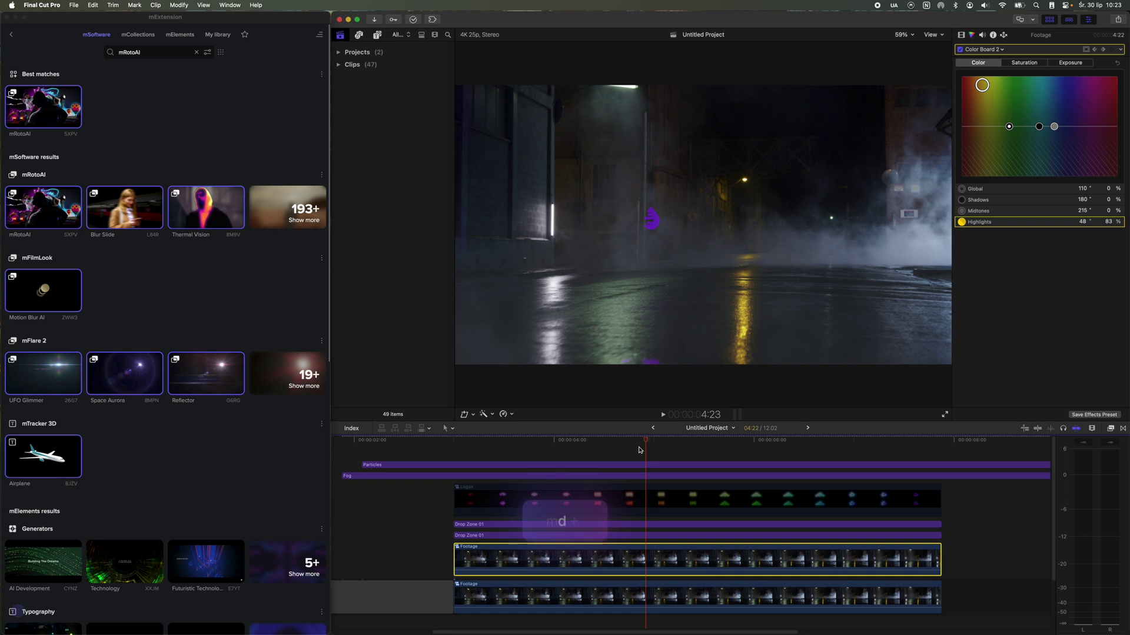
Combine all timeline clips into a compound clip named Composition
key("super+a")
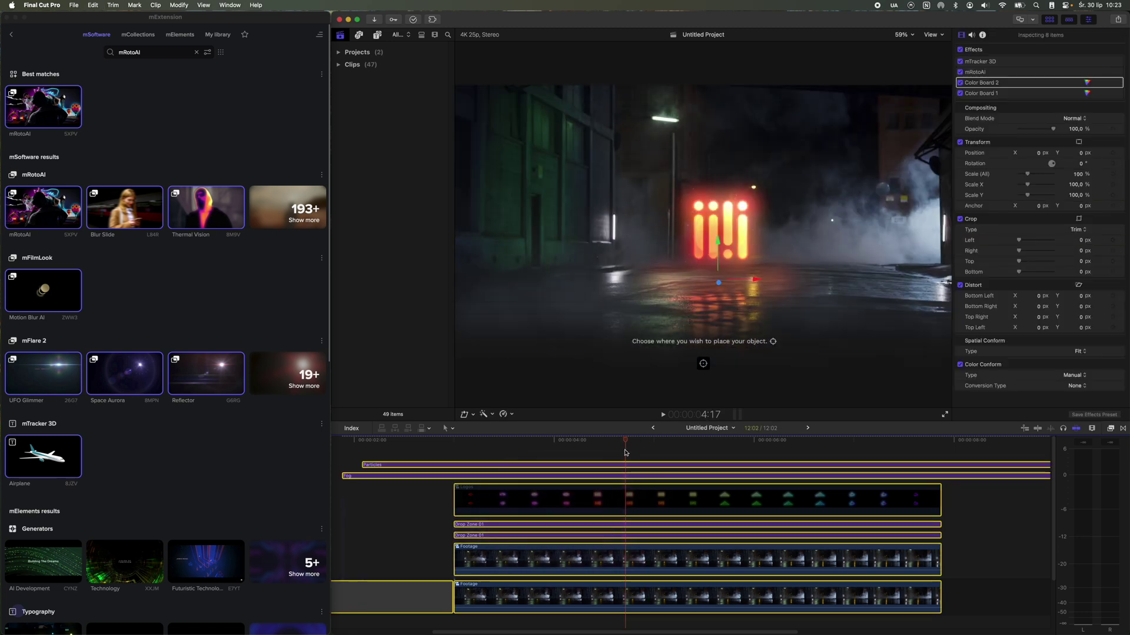
right_click(619, 469)
left_click(702, 445)
type("Composition")
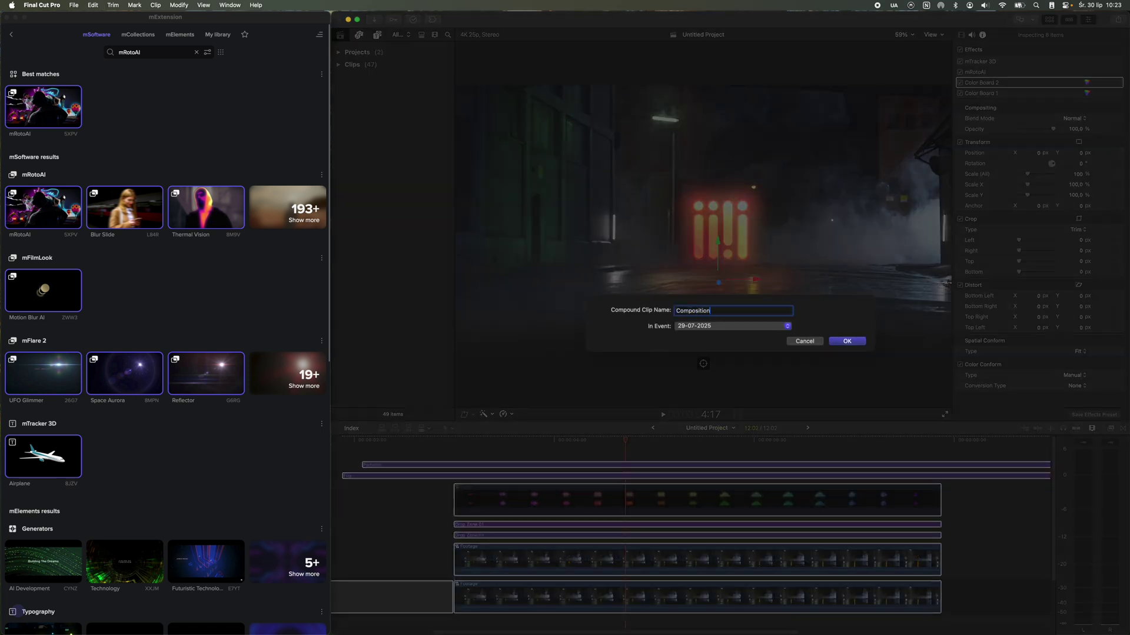
key("Return")
Split the Composition clip at 3:00 and 7:19 and delete the opening and closing sections
left_click(448, 442)
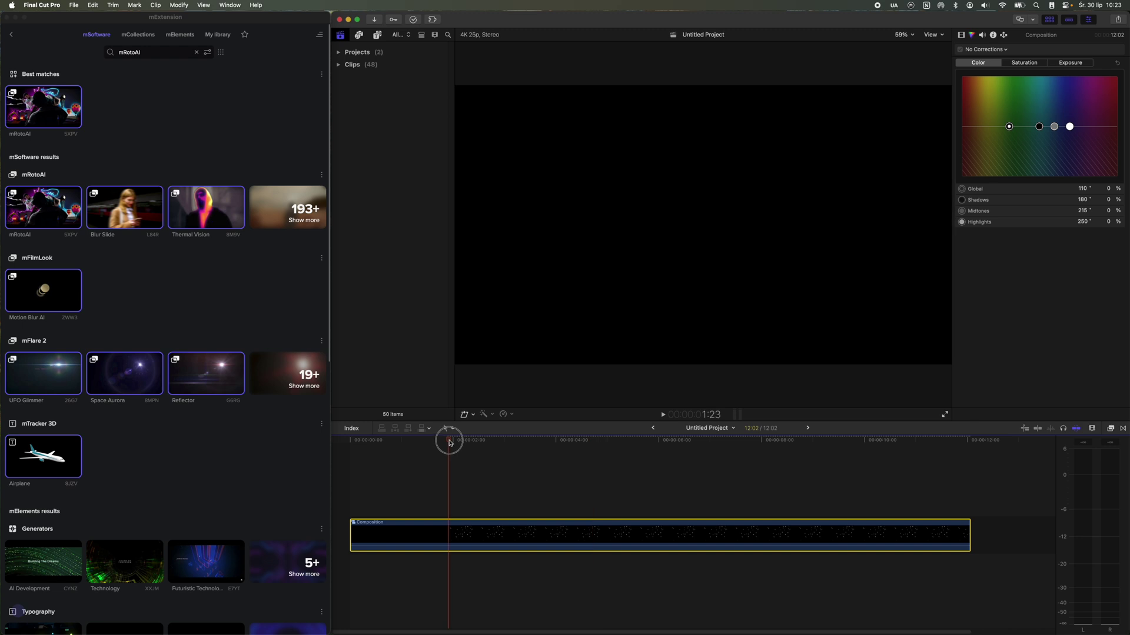
left_click_drag(450, 442, 750, 444)
key("super+b")
key("super+b")
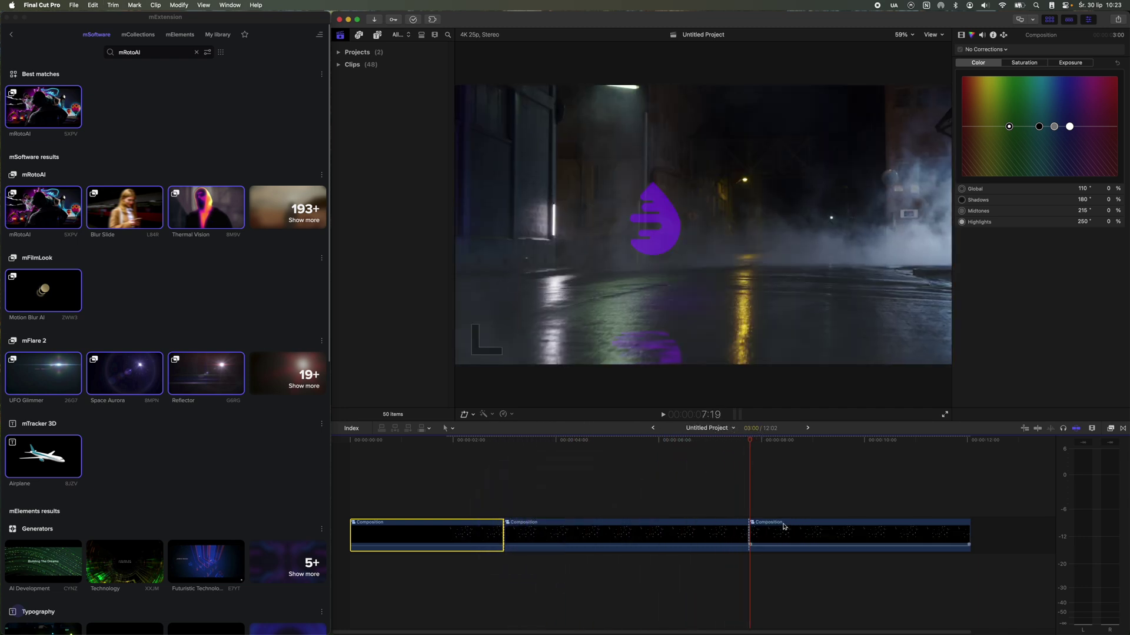
left_click(783, 526)
key("Delete")
left_click(455, 532)
key("Delete")
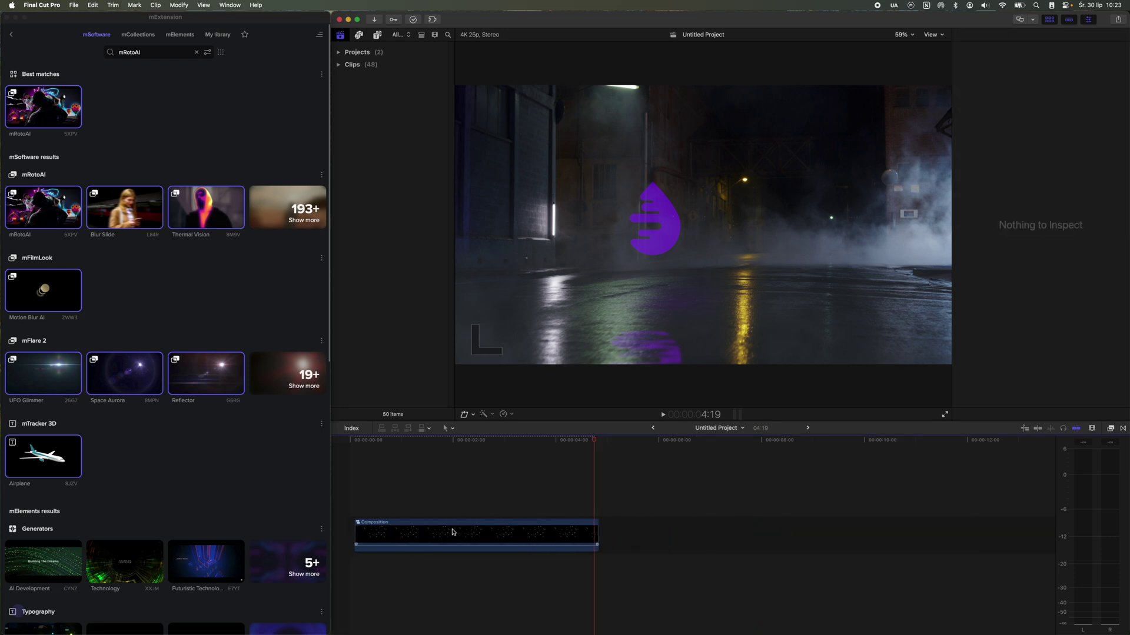
Search the mExtension library for mFilmLook and apply that effect to the Composition clip
left_click(420, 488)
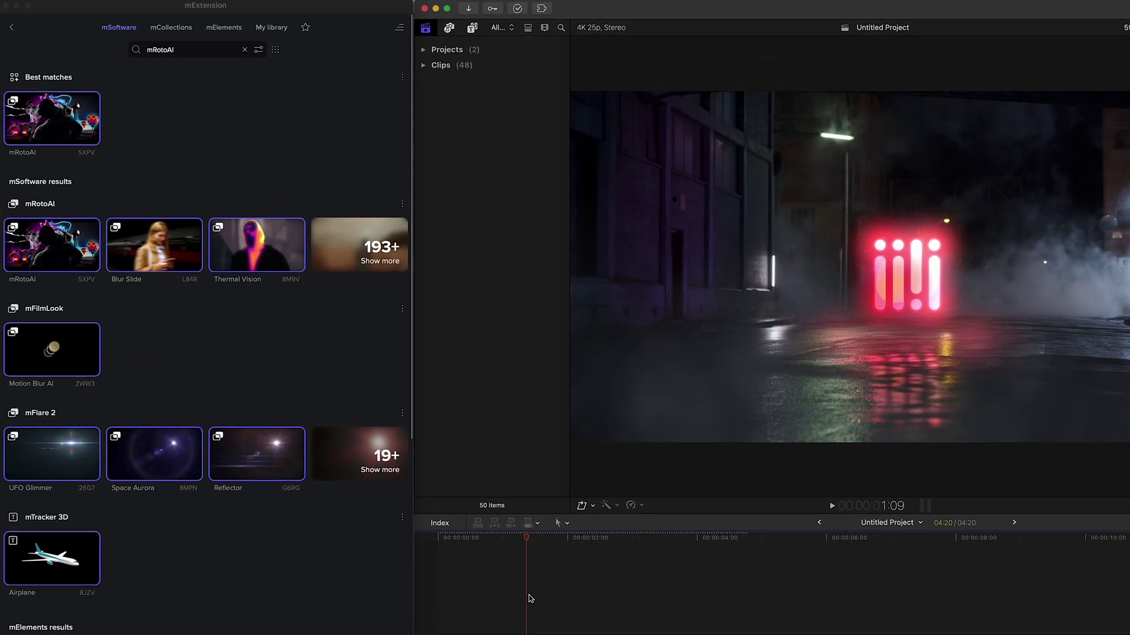
left_click(294, 204)
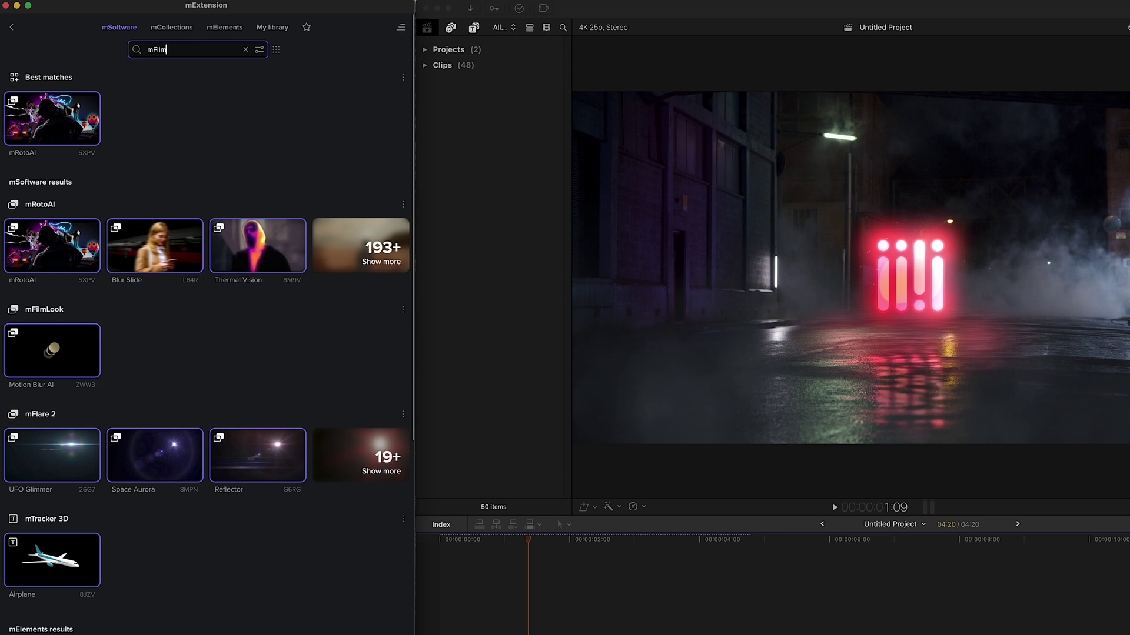
type("mFilmLook")
left_click_drag(52, 118, 441, 530)
Expand the mFilmLook effect's settings and apply a letterboxed cinematic look from the mFilmLook presets
left_click(963, 35)
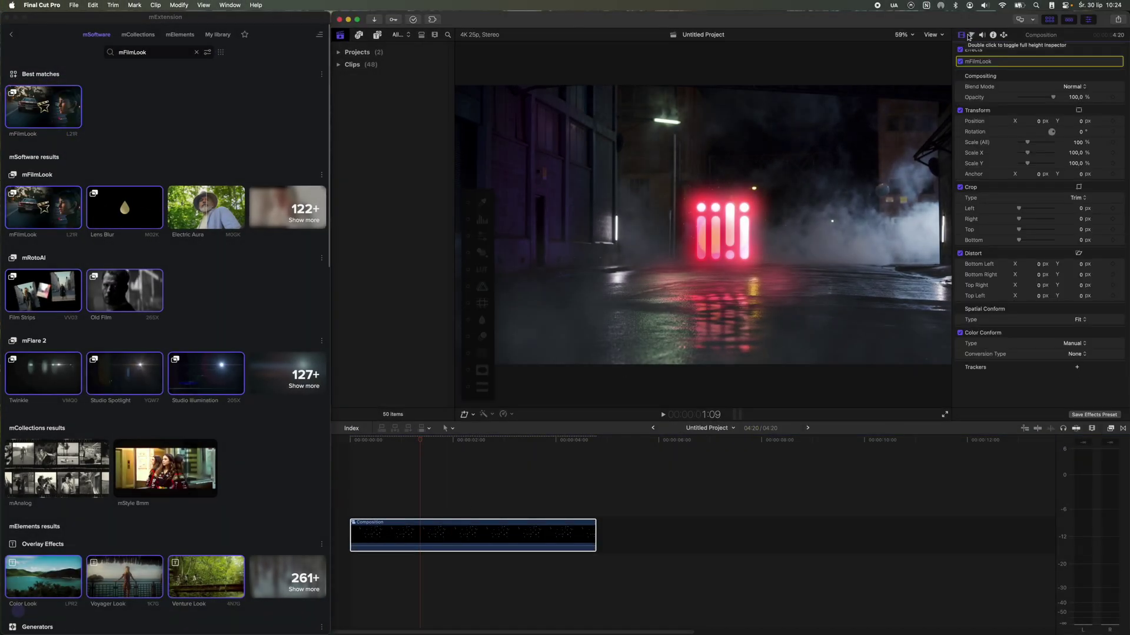
left_click(1106, 62)
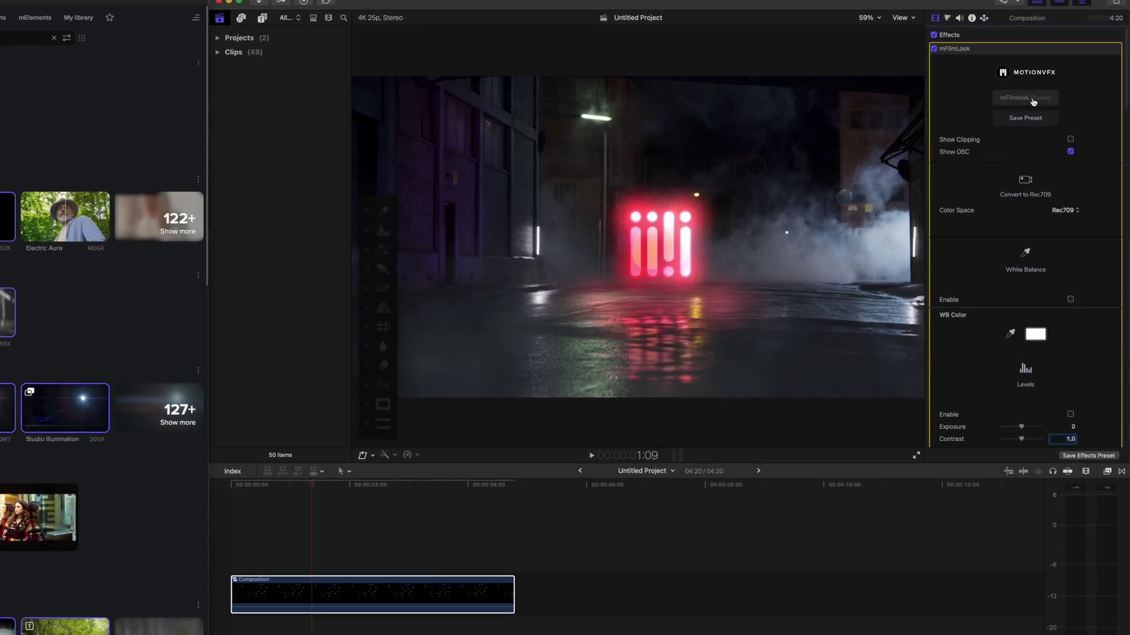
left_click(1039, 104)
scroll(621, 218, "down", 5)
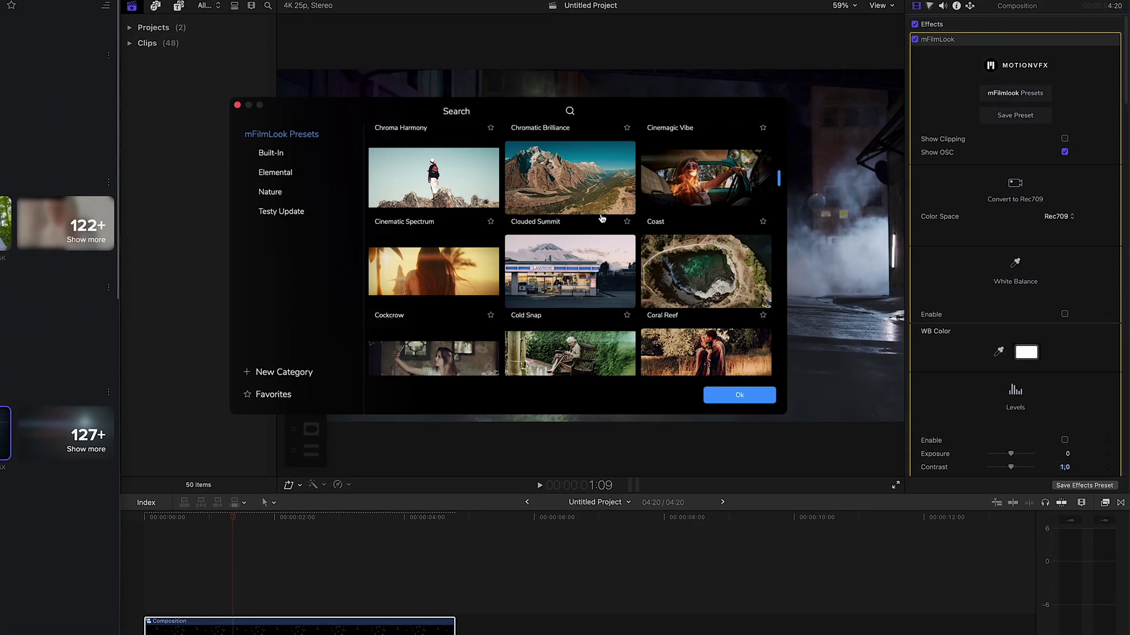
left_click(733, 396)
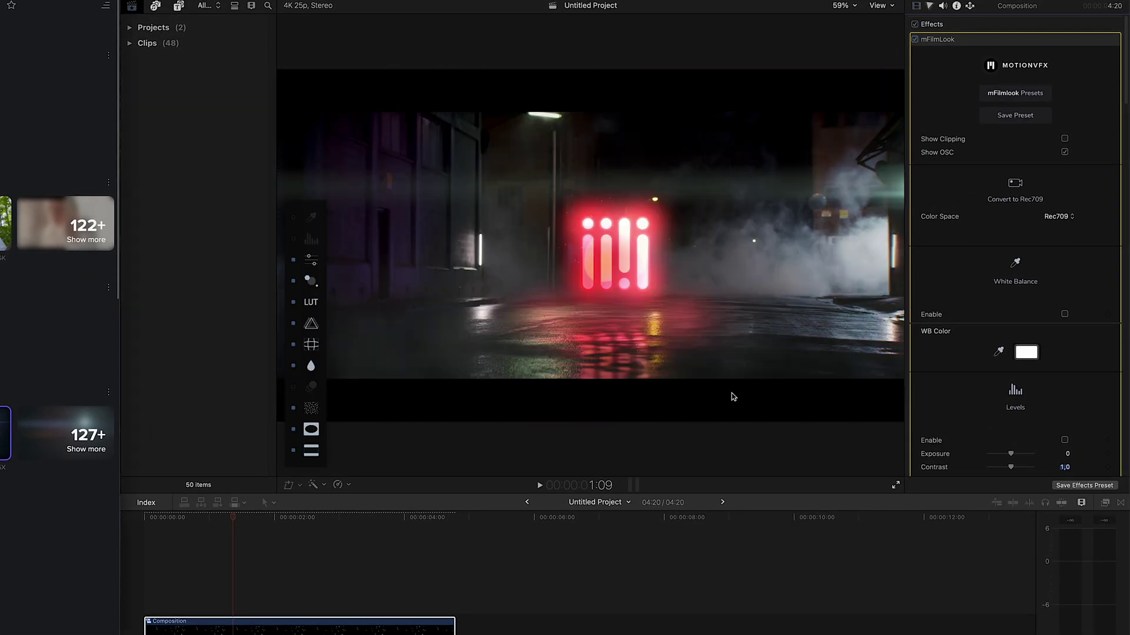
Change the Off-Screen Flare preset to Studio Spotlight
scroll(1012, 294, "down", 10)
left_click(1011, 317)
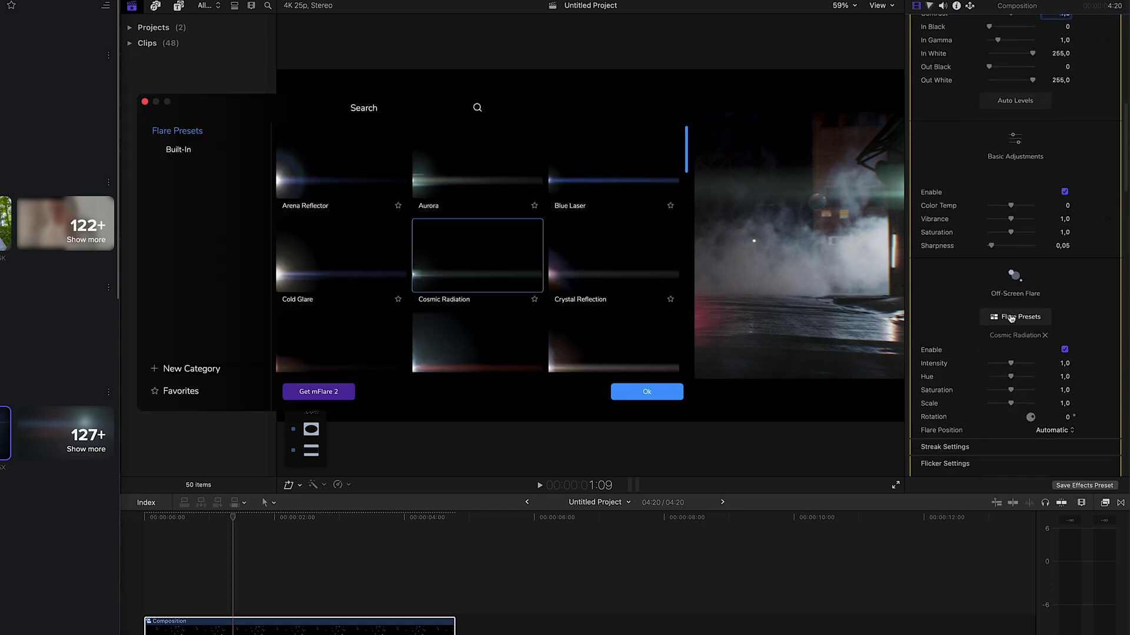
scroll(500, 239, "down", 10)
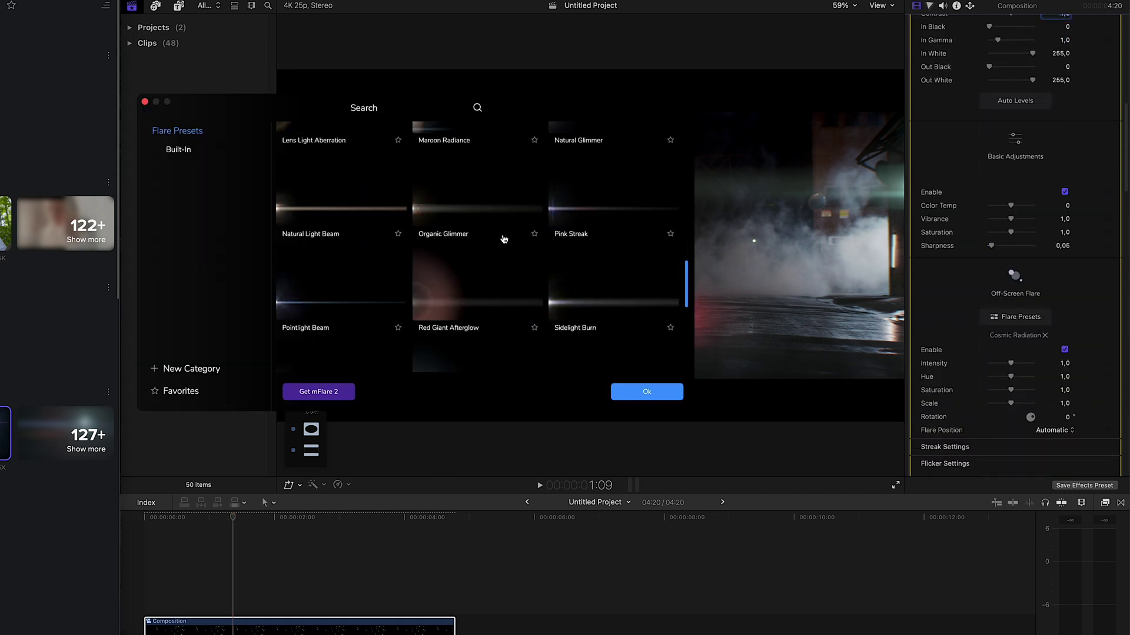
scroll(504, 238, "down", 5)
left_click(379, 303)
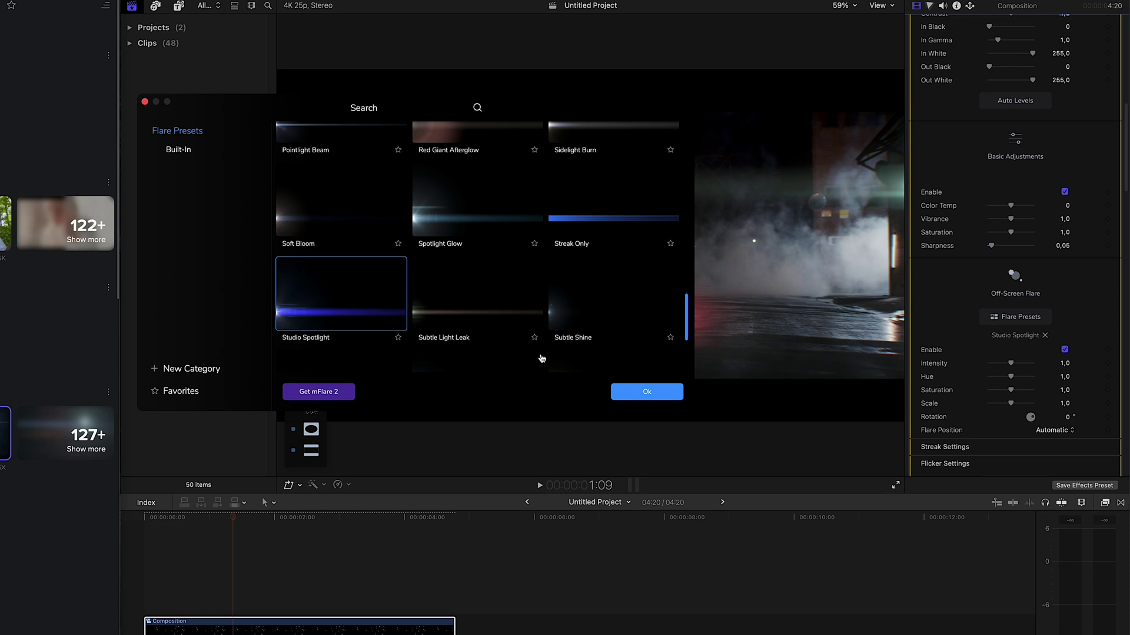
left_click(629, 389)
Set the flare position to Manual with Position X 1.33 and Position Y 0.4
left_click(1035, 431)
left_click(1053, 442)
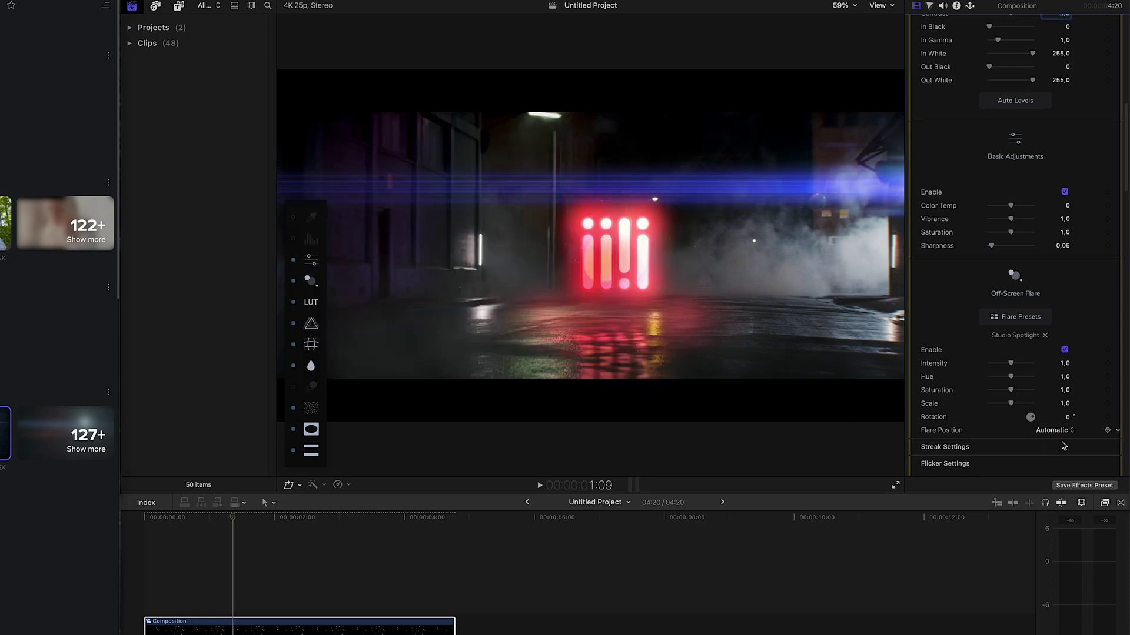
scroll(1015, 436, "down", 1)
left_click_drag(1012, 434, 1031, 436)
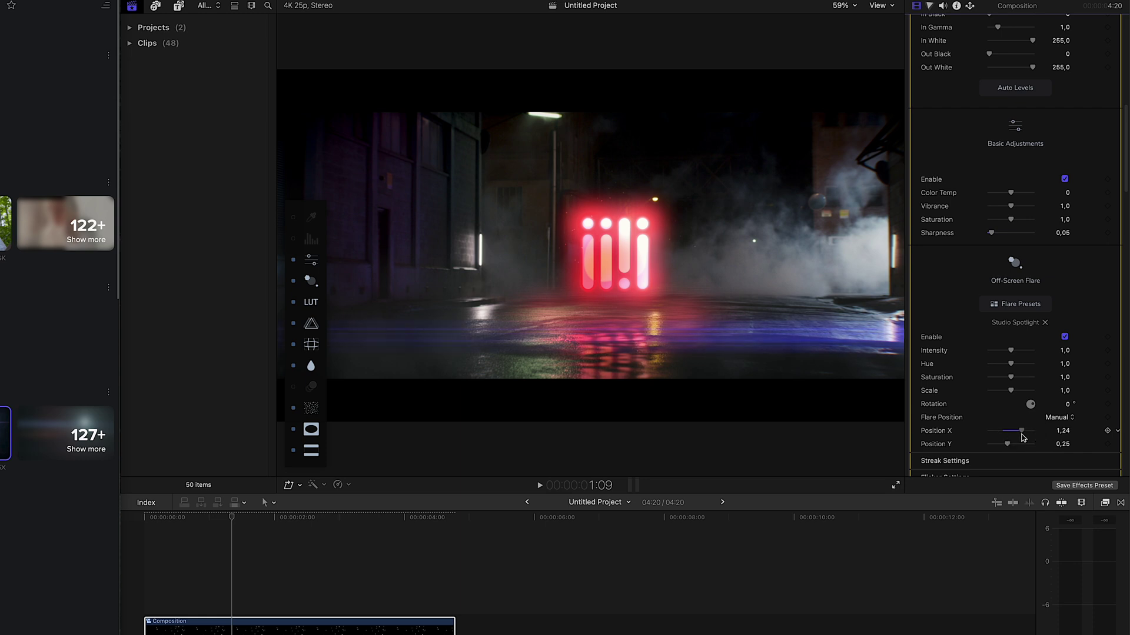
left_click_drag(1063, 445, 1064, 445)
Expand the flare's Streak Settings and reduce the flare's Scale to 0.76
scroll(1095, 412, "down", 5)
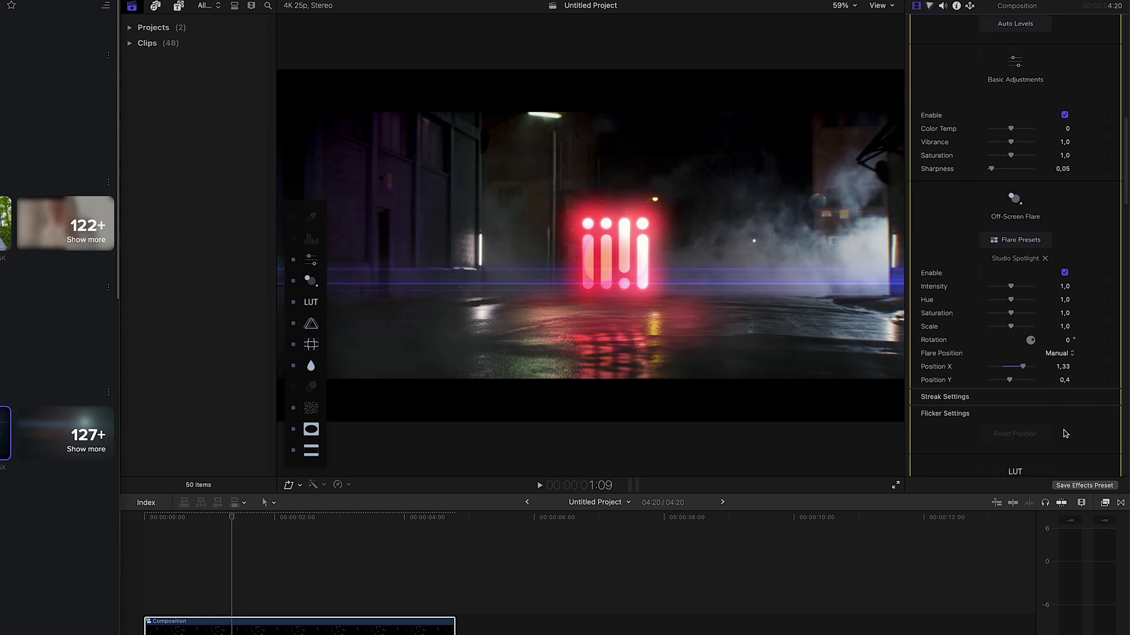
left_click(1095, 397)
scroll(1100, 402, "down", 5)
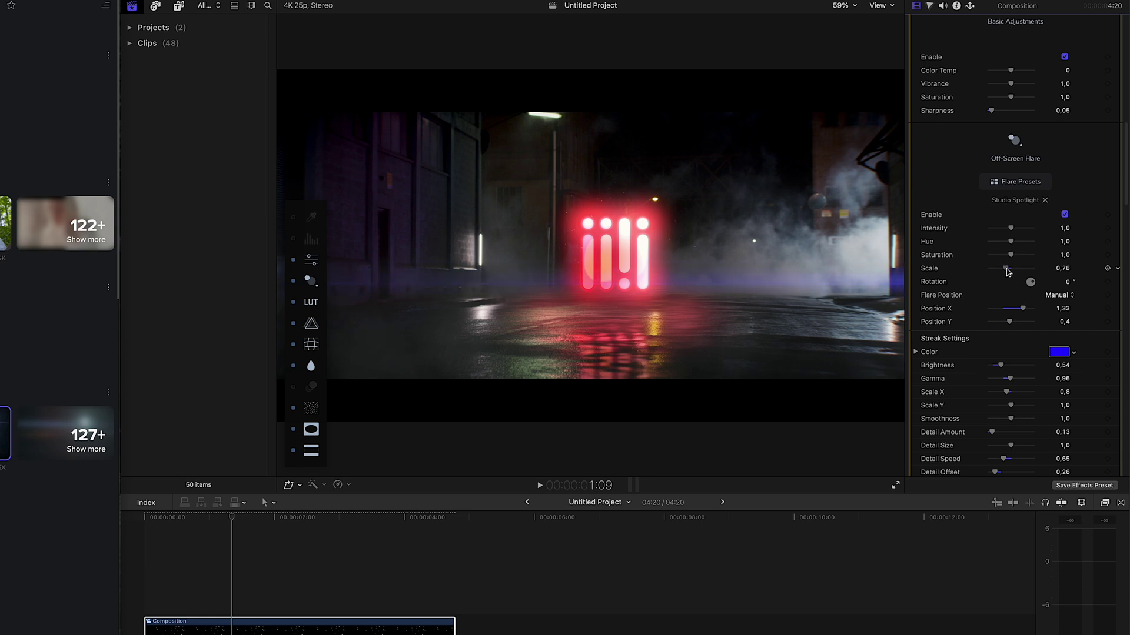
Change the mFilmLook LUT preset to Algor
scroll(1012, 294, "down", 5)
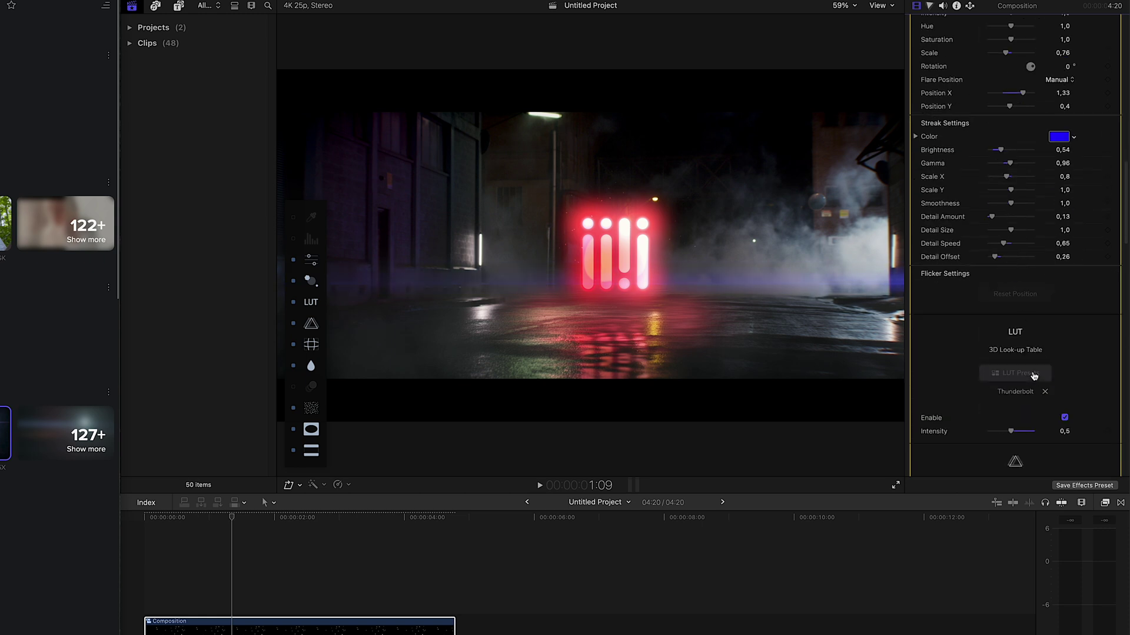
left_click(1015, 373)
scroll(652, 257, "down", 3)
scroll(651, 257, "down", 1)
left_click(649, 259)
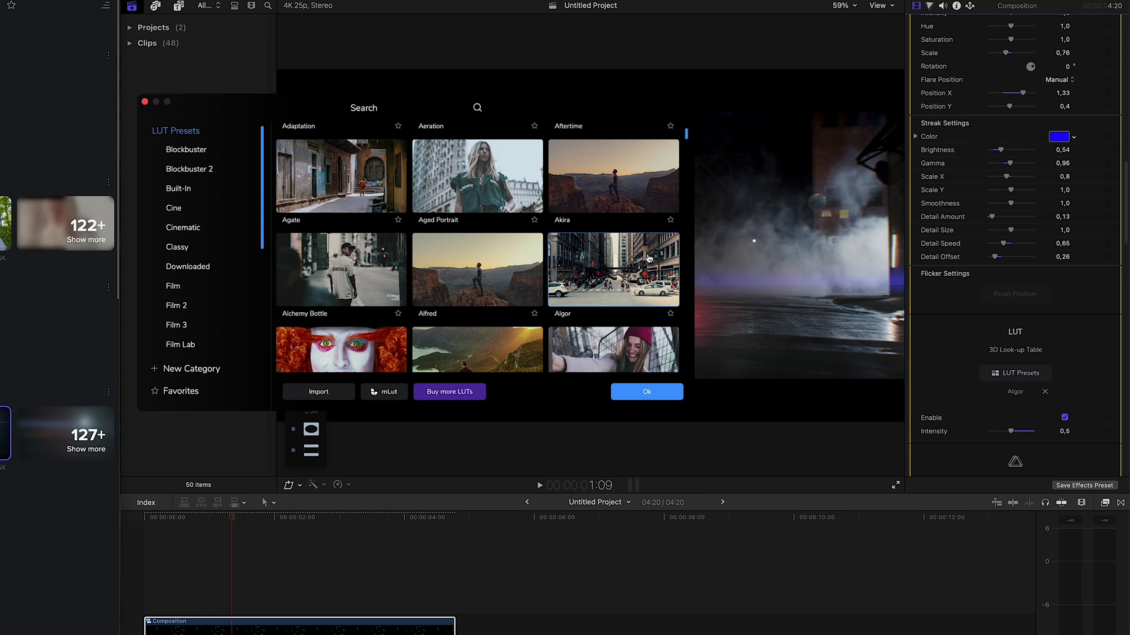
left_click(648, 391)
Disable Lens Distortion and enable Motion Blur in the mFilmLook effect
scroll(1053, 376, "down", 4)
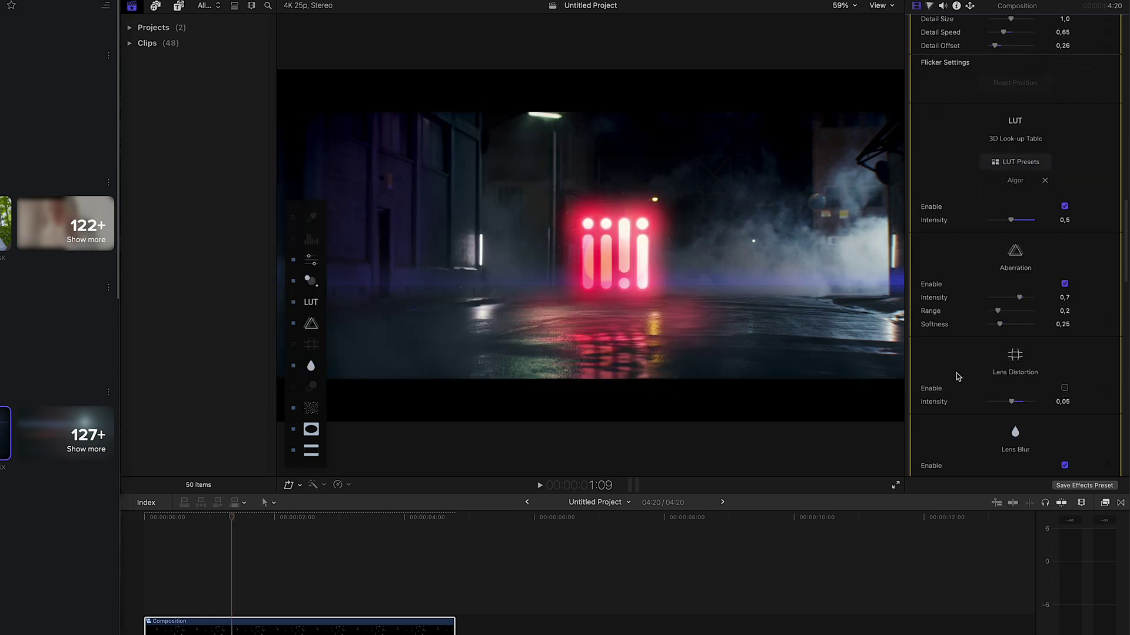
scroll(956, 376, "down", 6)
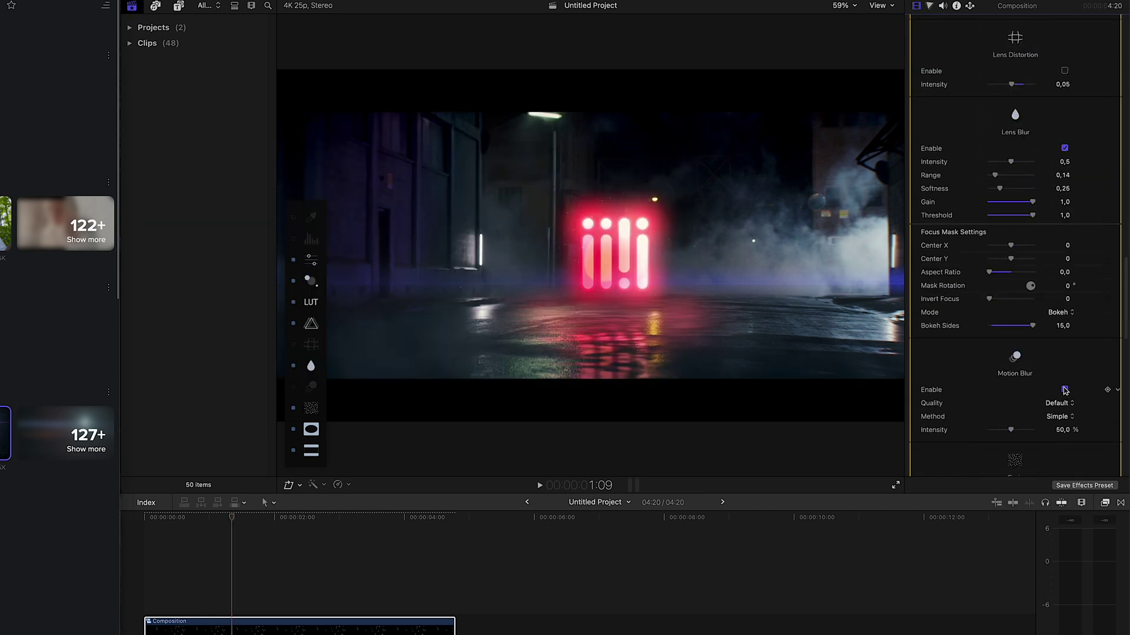